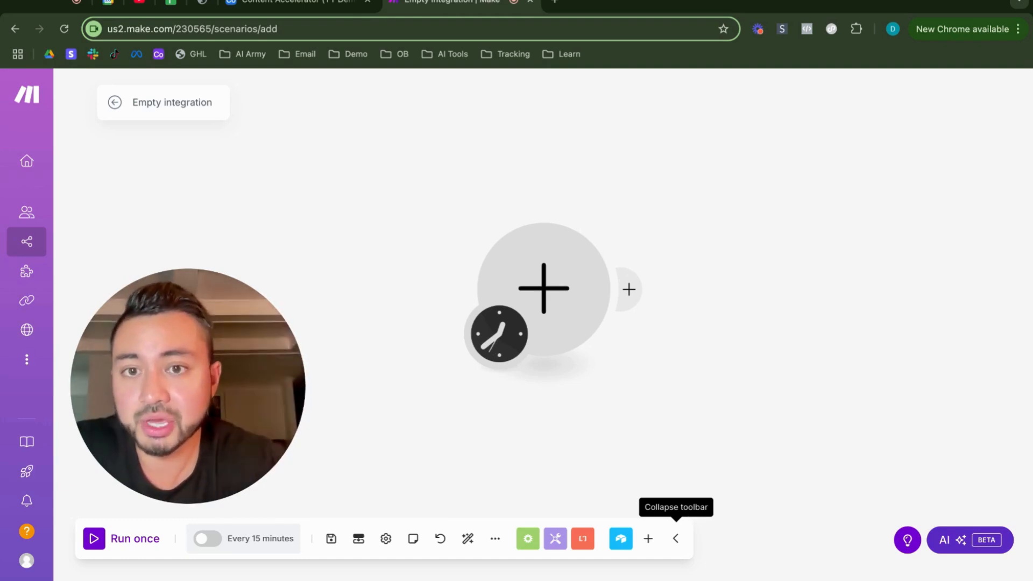
Step: Switch to the Content Accelerator base in Airtable and add a blank table from scratch
{"action": "left_click", "coordinate": [319, 3]}
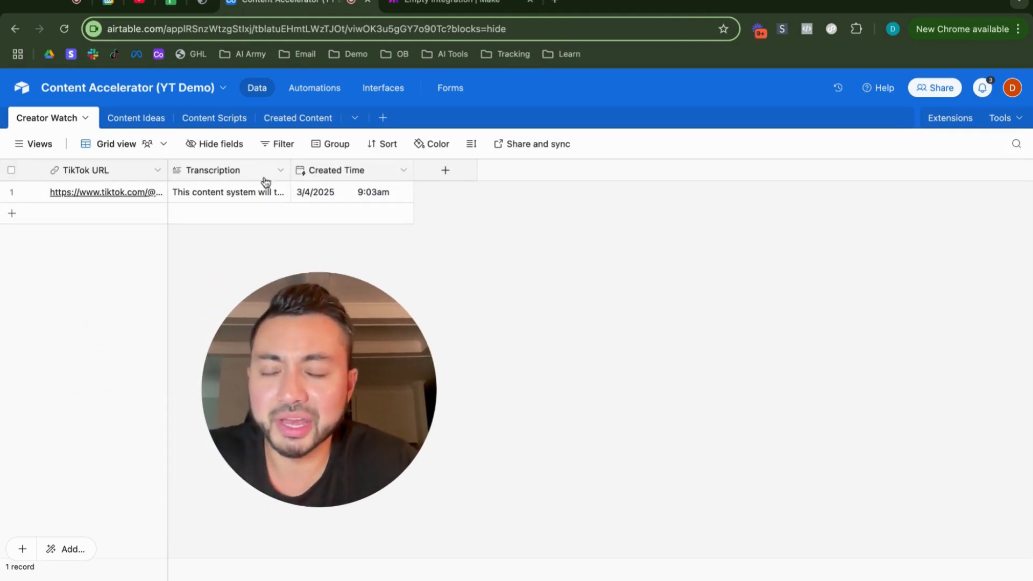
{"action": "left_click", "coordinate": [383, 119]}
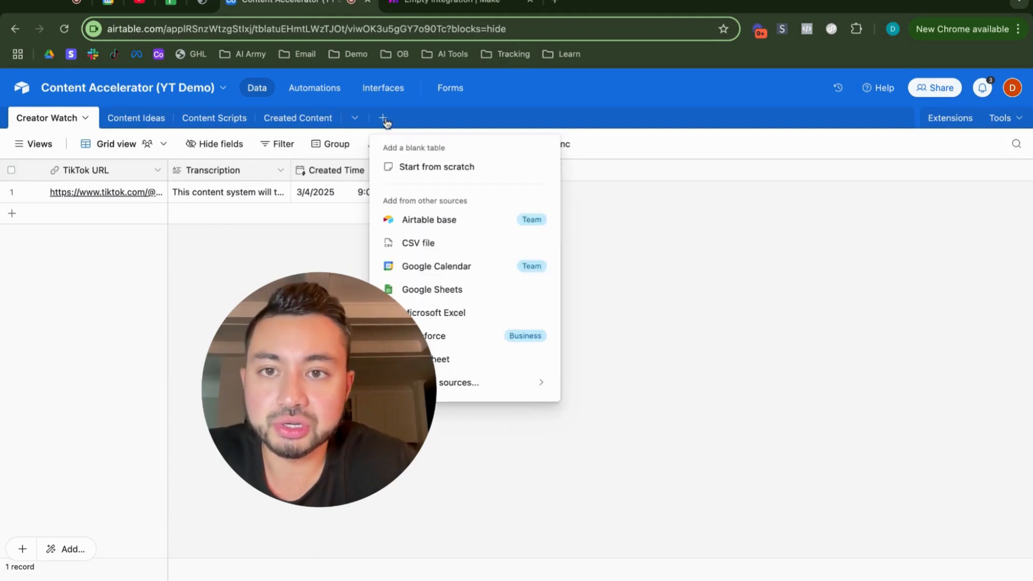
{"action": "left_click", "coordinate": [435, 167]}
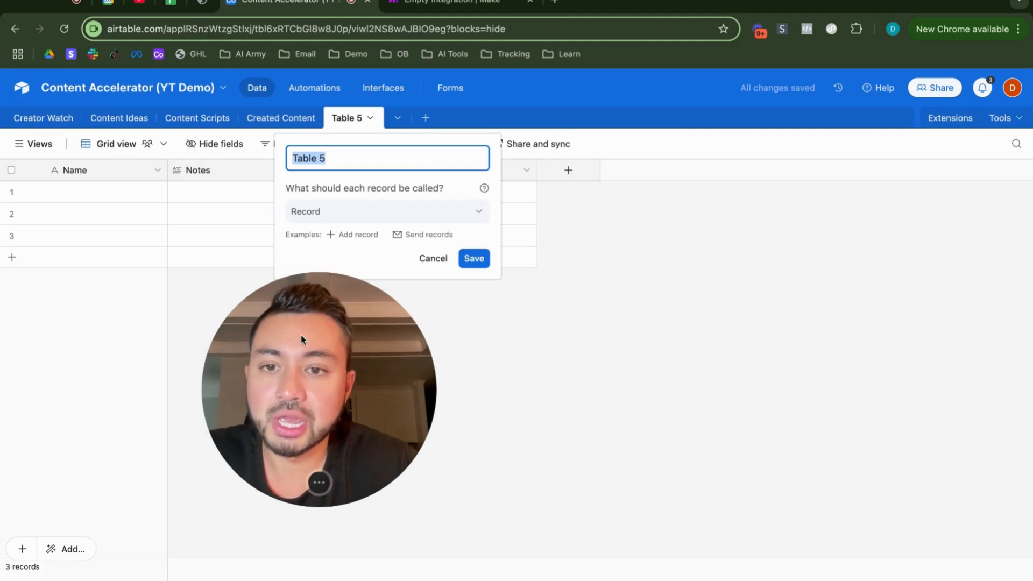
{"action": "left_click_drag", "start_coordinate": [300, 338], "coordinate": [688, 389]}
Step: Rename the new table as YouTube Content Inspo and save the name
{"action": "left_click", "coordinate": [344, 119]}
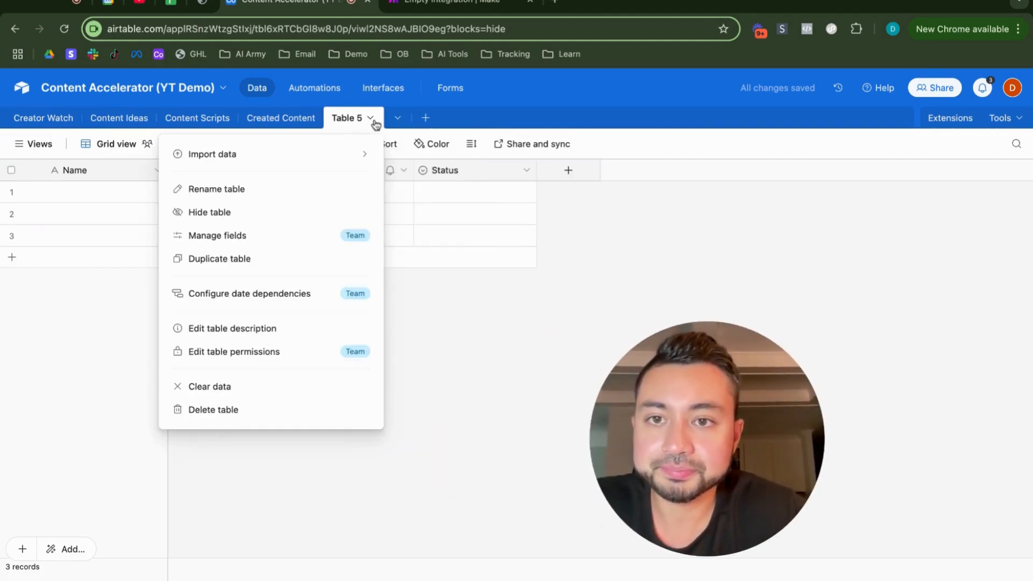
{"action": "left_click", "coordinate": [247, 190]}
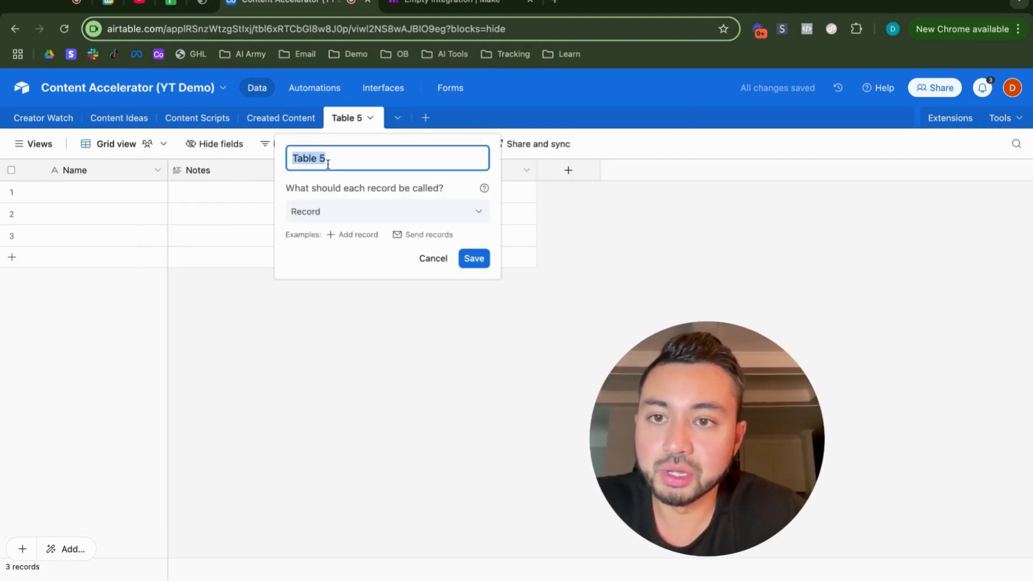
{"action": "type", "text": "You"}
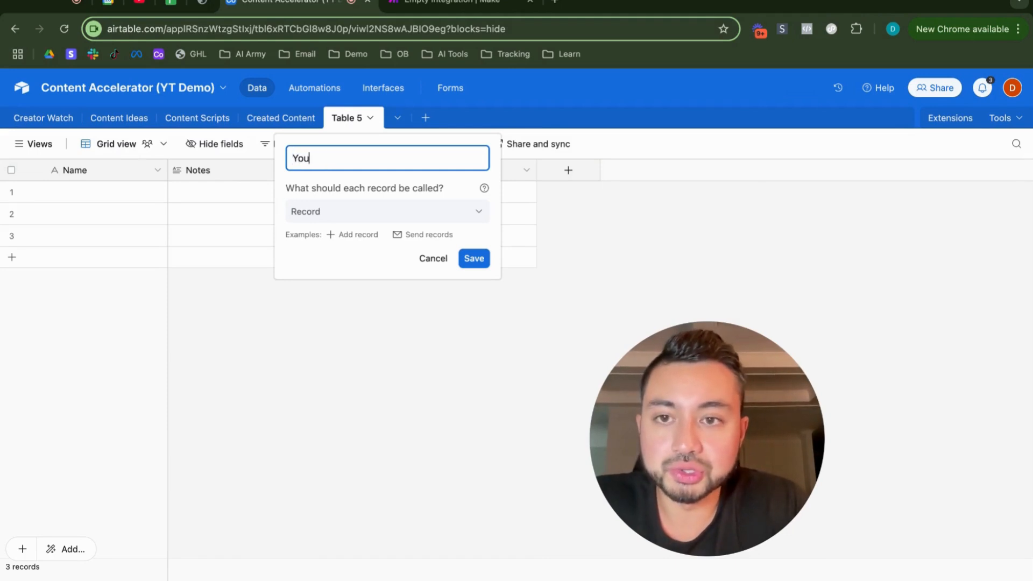
{"action": "type", "text": "Tube Content Inspo"}
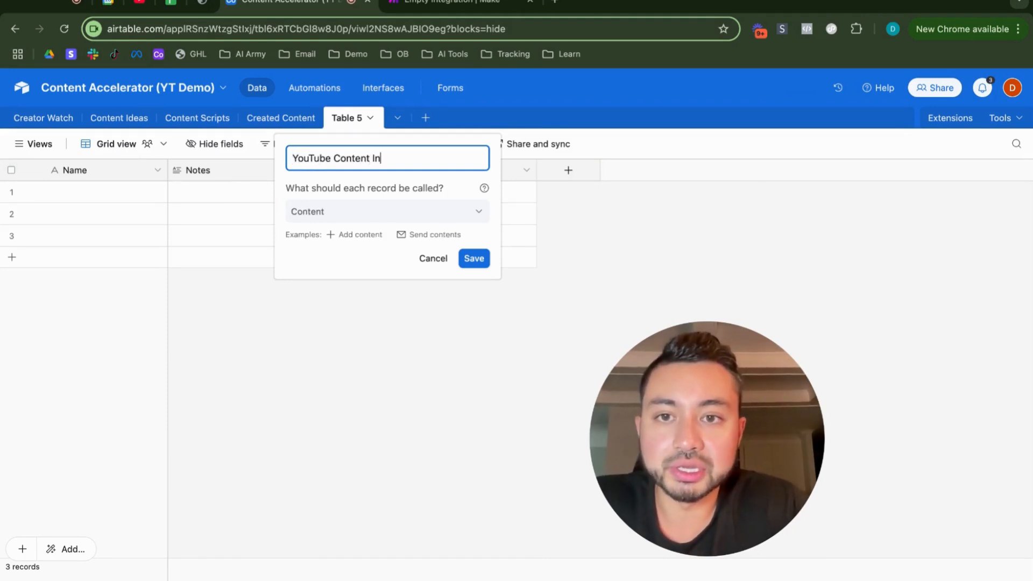
{"action": "left_click", "coordinate": [473, 259]}
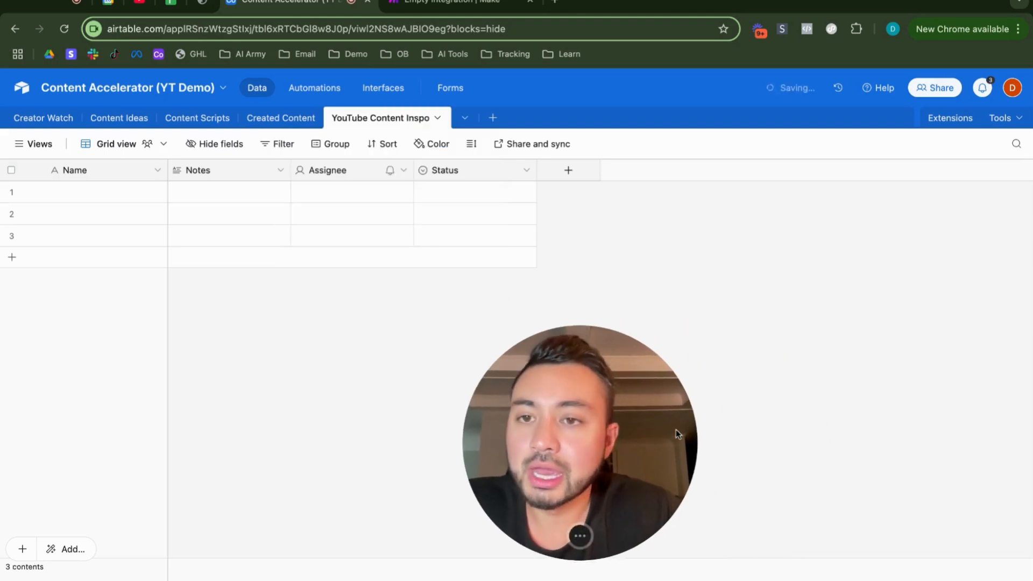
Step: Rename the primary Name field as URL and change its field type to URL
{"action": "left_click", "coordinate": [157, 170]}
{"action": "left_click", "coordinate": [102, 200]}
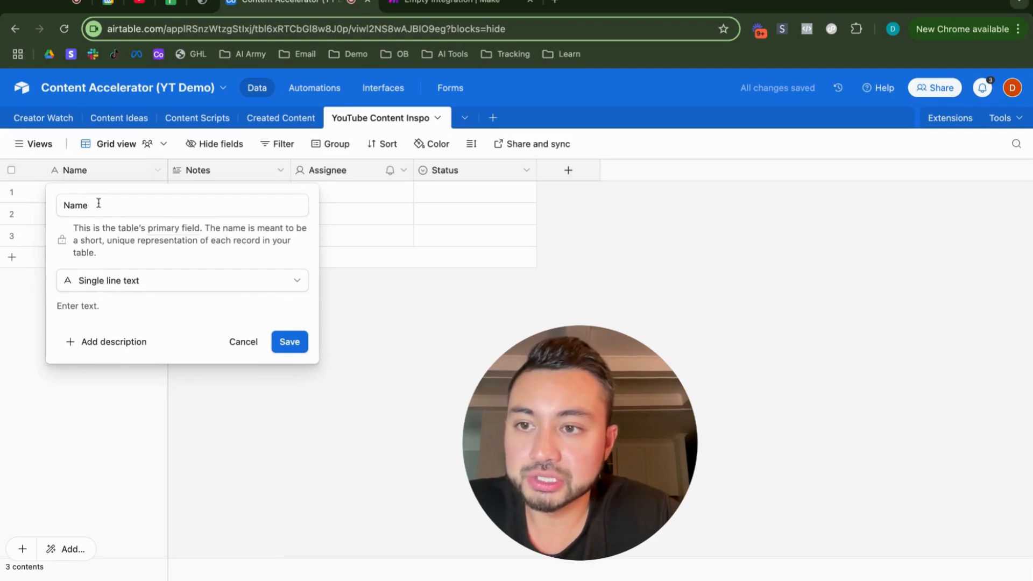
{"action": "double_click", "coordinate": [228, 203]}
{"action": "type", "text": "URL"}
{"action": "left_click", "coordinate": [94, 281]}
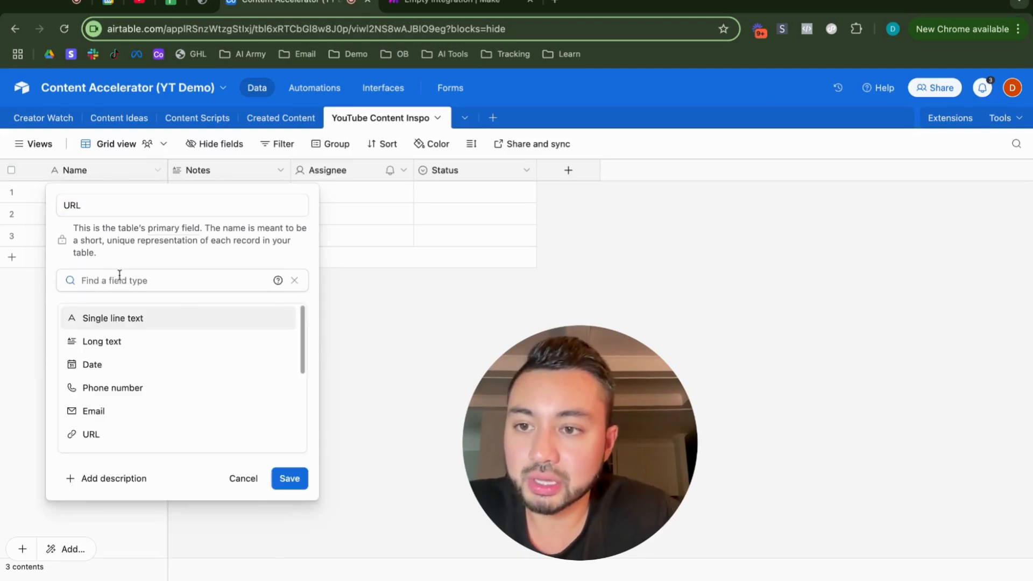
{"action": "type", "text": "URL"}
{"action": "left_click", "coordinate": [125, 318]}
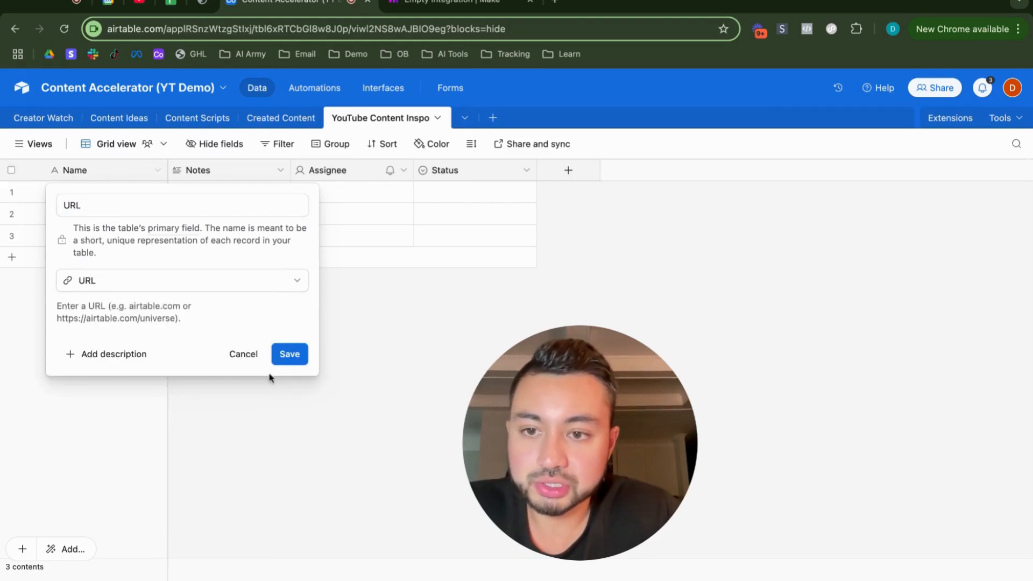
{"action": "left_click", "coordinate": [289, 354]}
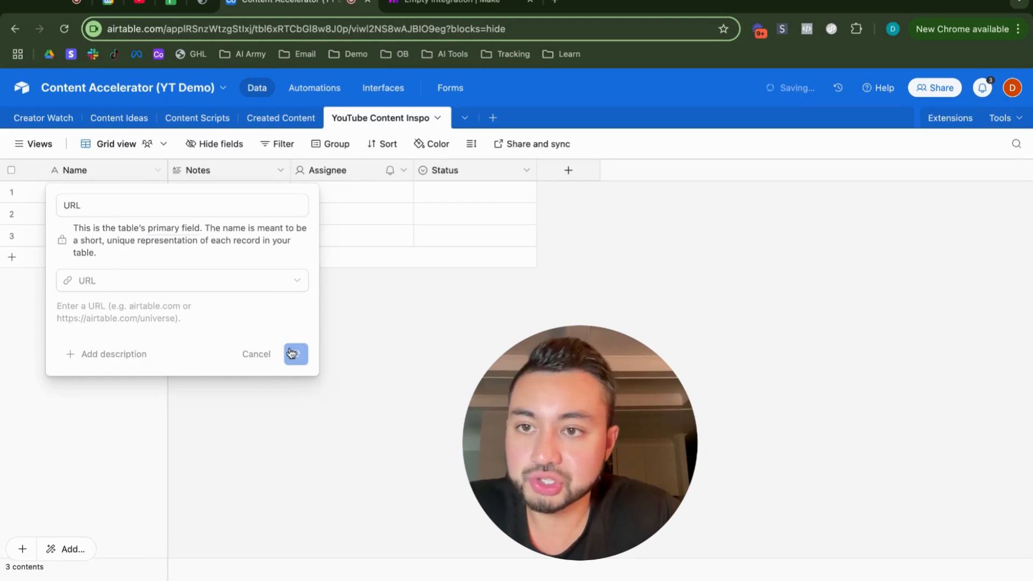
Step: Rename the Notes field as Transcript, keep its long text type and save the change
{"action": "left_click", "coordinate": [280, 171]}
{"action": "left_click", "coordinate": [220, 200]}
{"action": "left_click", "coordinate": [227, 211]}
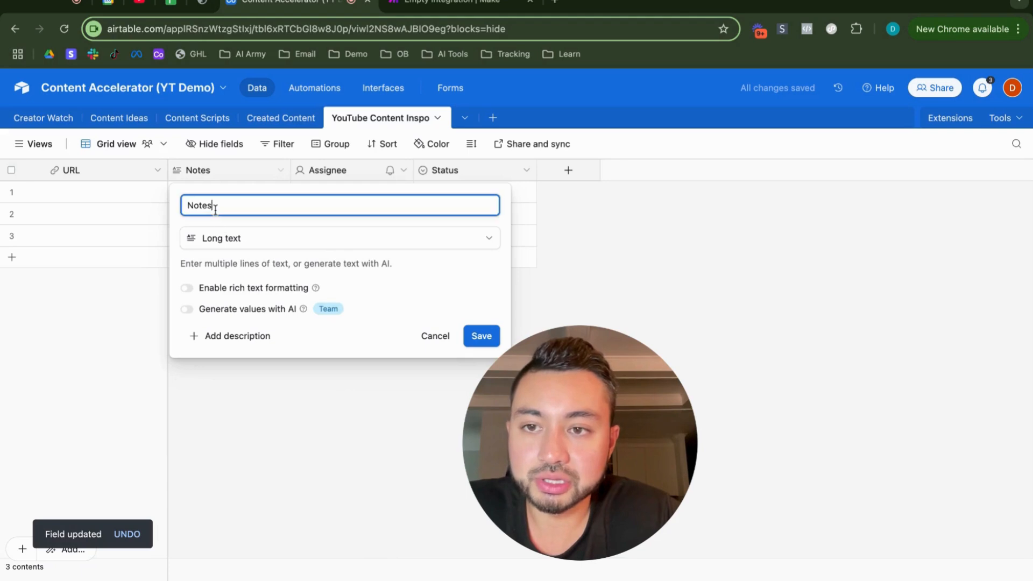
{"action": "key", "text": "BackSpace"}
{"action": "key", "text": "BackSpace"}
{"action": "key", "text": "BackSpace"}
{"action": "key", "text": "BackSpace"}
{"action": "key", "text": "BackSpace"}
{"action": "type", "text": "Transcript"}
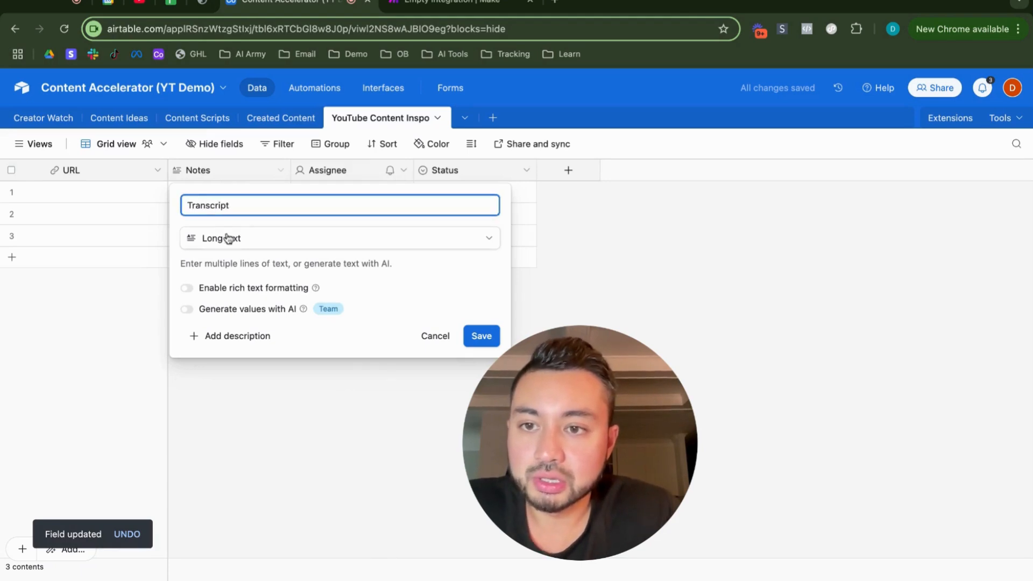
{"action": "left_click", "coordinate": [484, 335]}
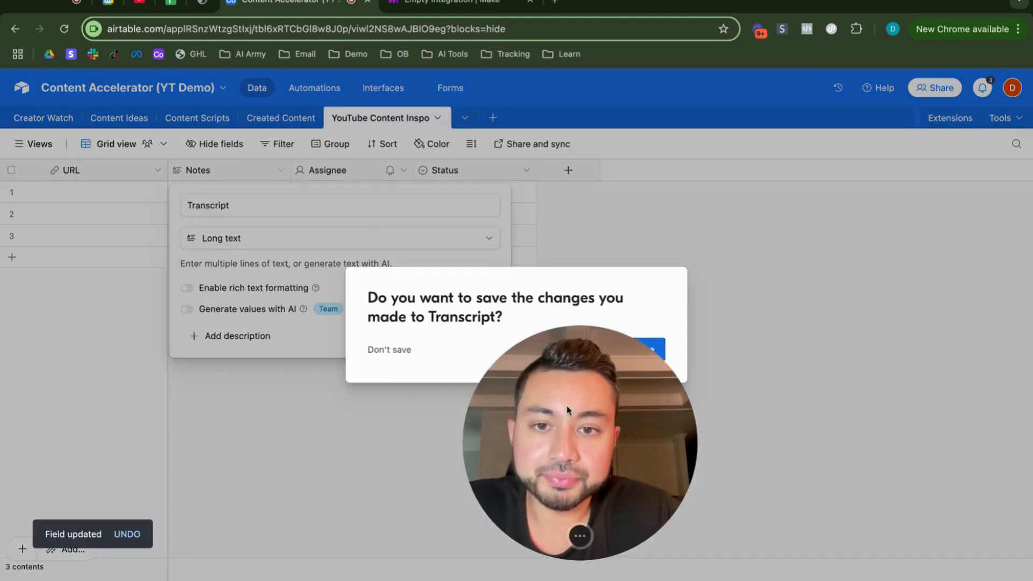
{"action": "key", "text": "Escape"}
{"action": "left_click", "coordinate": [482, 338]}
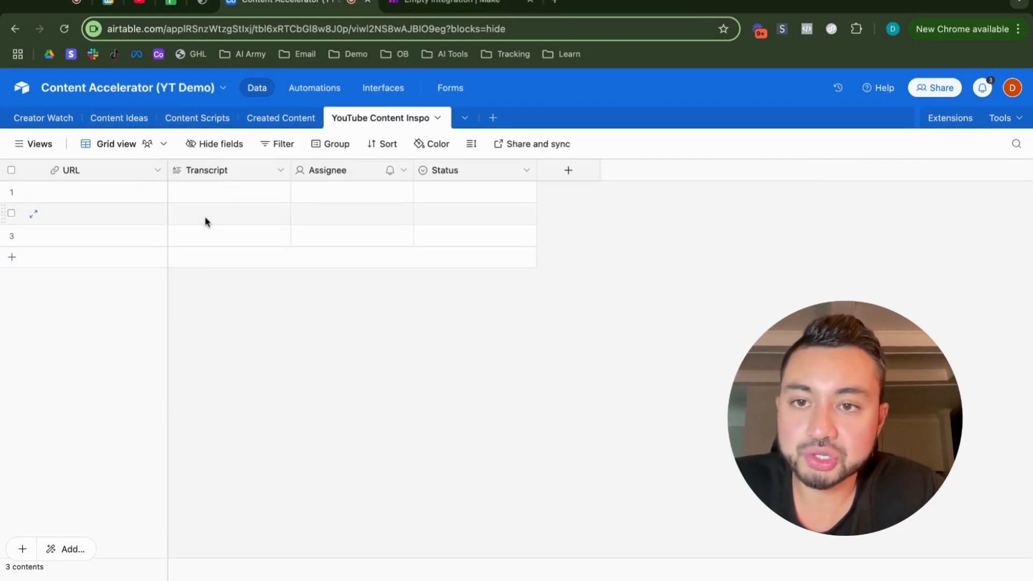
Step: Duplicate the Transcript field and rename the copy as Short-Form Script
{"action": "left_click", "coordinate": [282, 171]}
{"action": "left_click", "coordinate": [258, 236]}
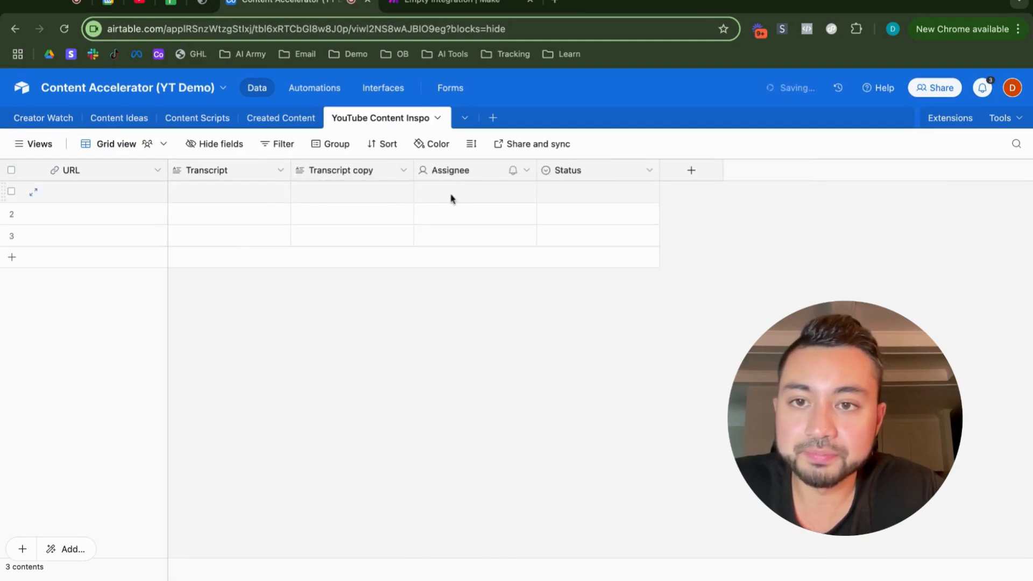
{"action": "left_click", "coordinate": [405, 172]}
{"action": "left_click", "coordinate": [379, 210]}
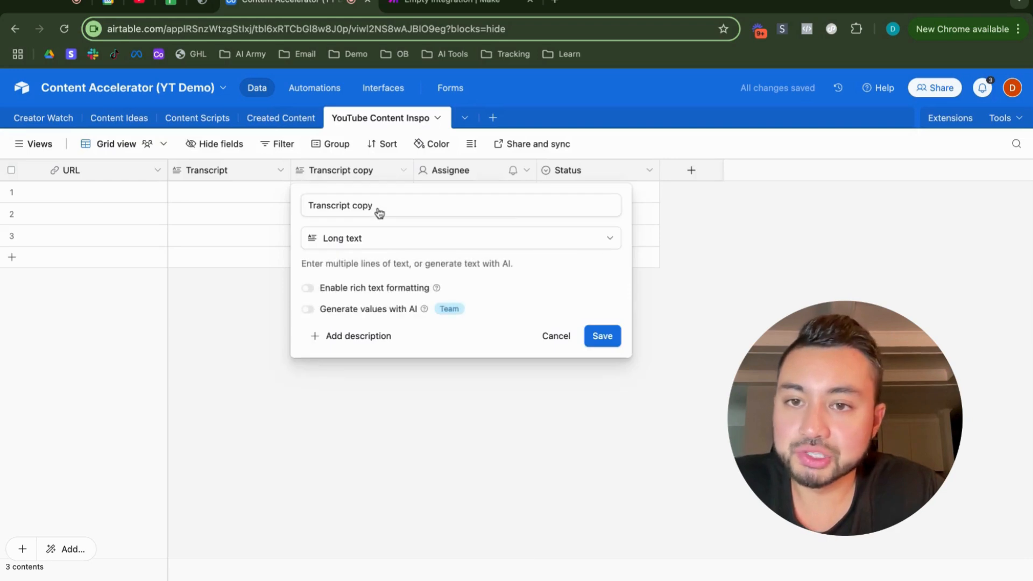
{"action": "double_click", "coordinate": [379, 212]}
{"action": "triple_click", "coordinate": [378, 210]}
{"action": "type", "text": "S"}
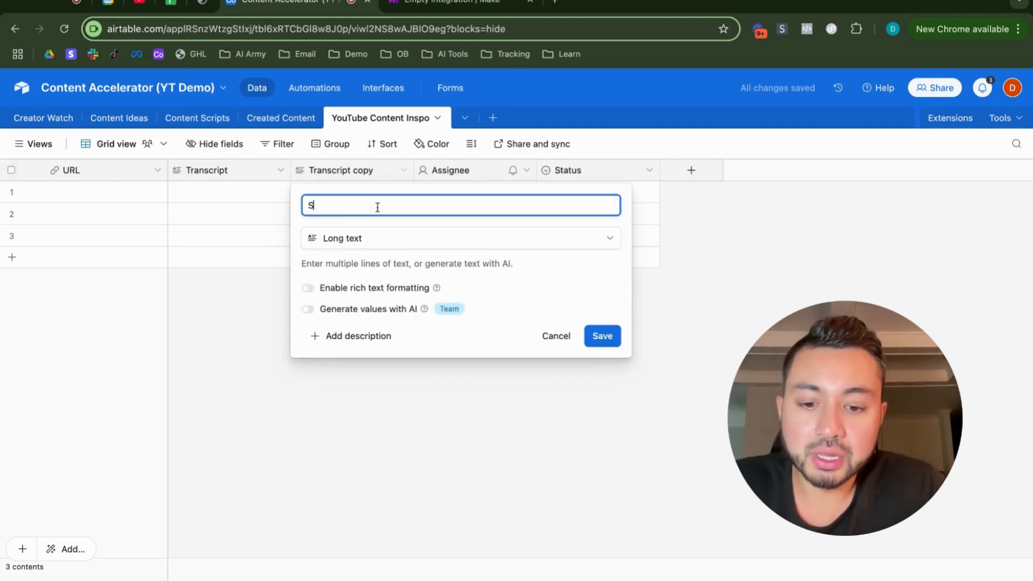
{"action": "type", "text": "hort-Form Script"}
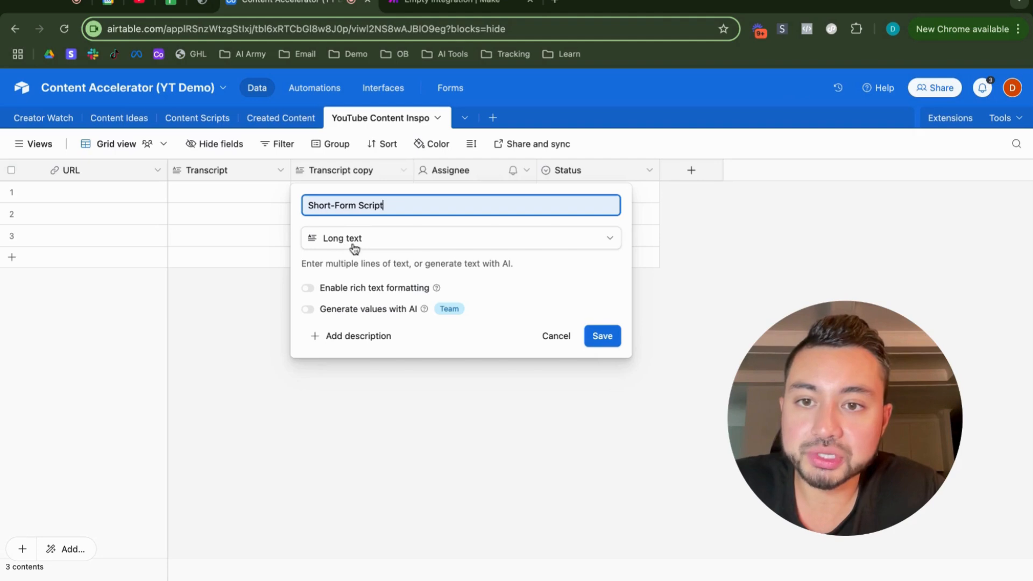
{"action": "left_click", "coordinate": [601, 336]}
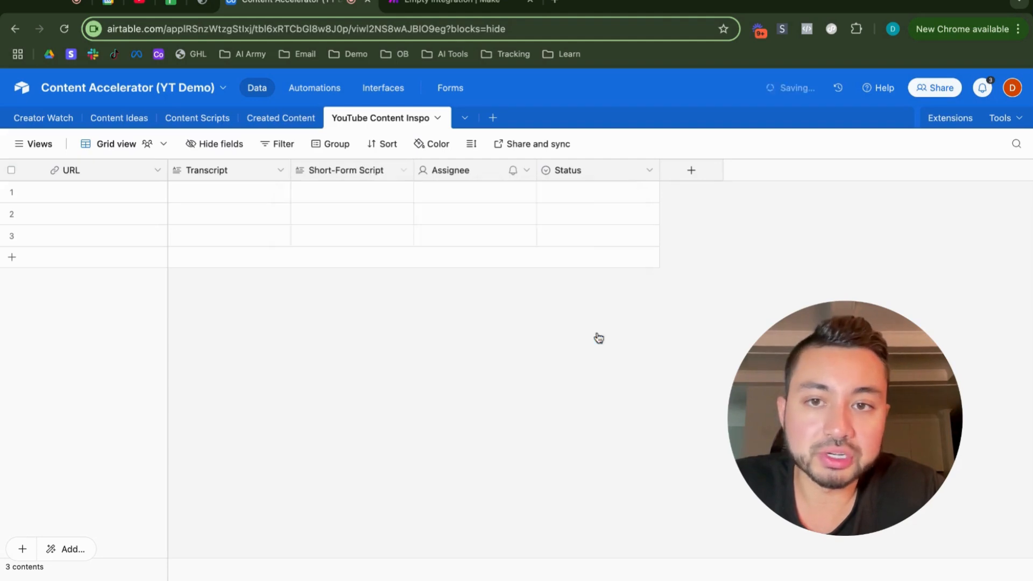
Step: Duplicate the Short-Form Script field and rename the copy as Email
{"action": "left_click", "coordinate": [403, 169]}
{"action": "left_click", "coordinate": [382, 238]}
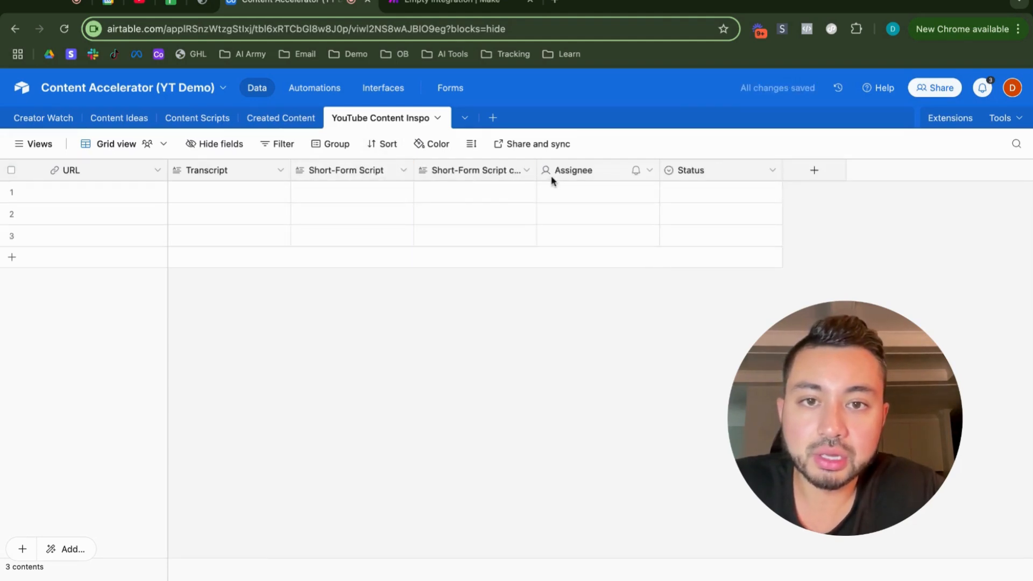
{"action": "left_click", "coordinate": [527, 172]}
{"action": "left_click", "coordinate": [465, 202]}
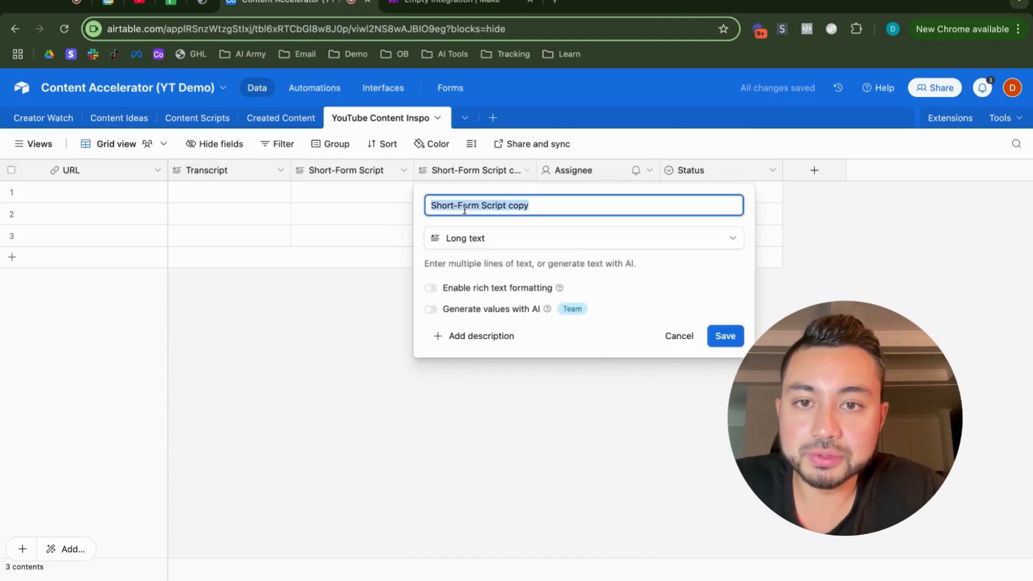
{"action": "type", "text": "Email"}
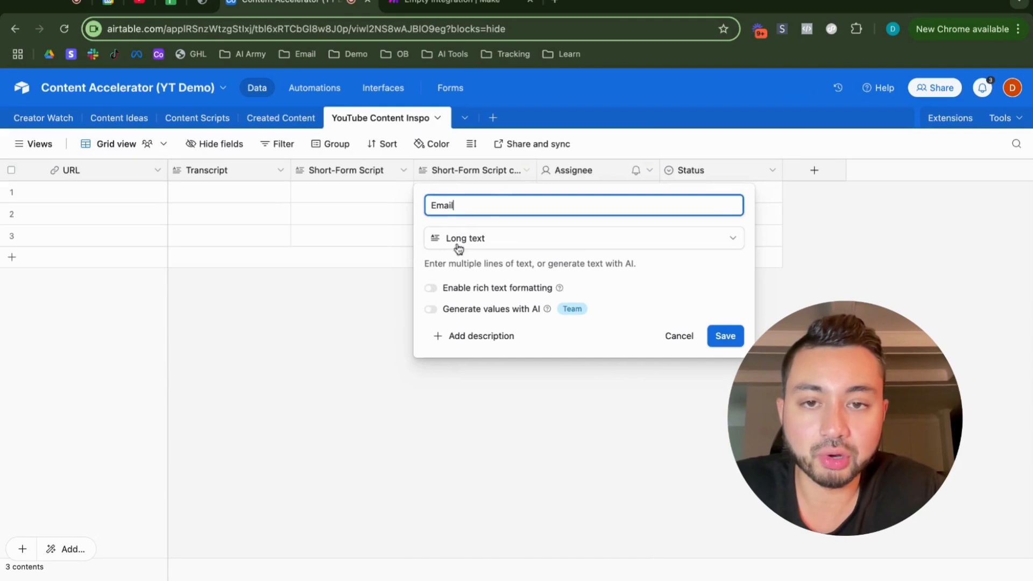
{"action": "left_click", "coordinate": [732, 339]}
{"action": "left_click", "coordinate": [644, 350]}
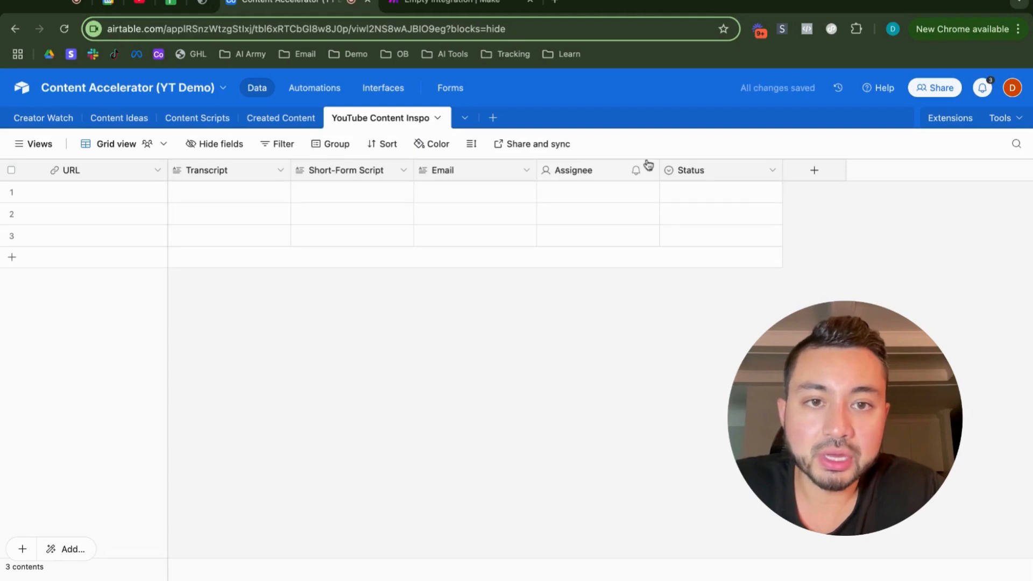
Step: Delete the Assignee field from the YouTube Content Inspo table
{"action": "left_click", "coordinate": [649, 171]}
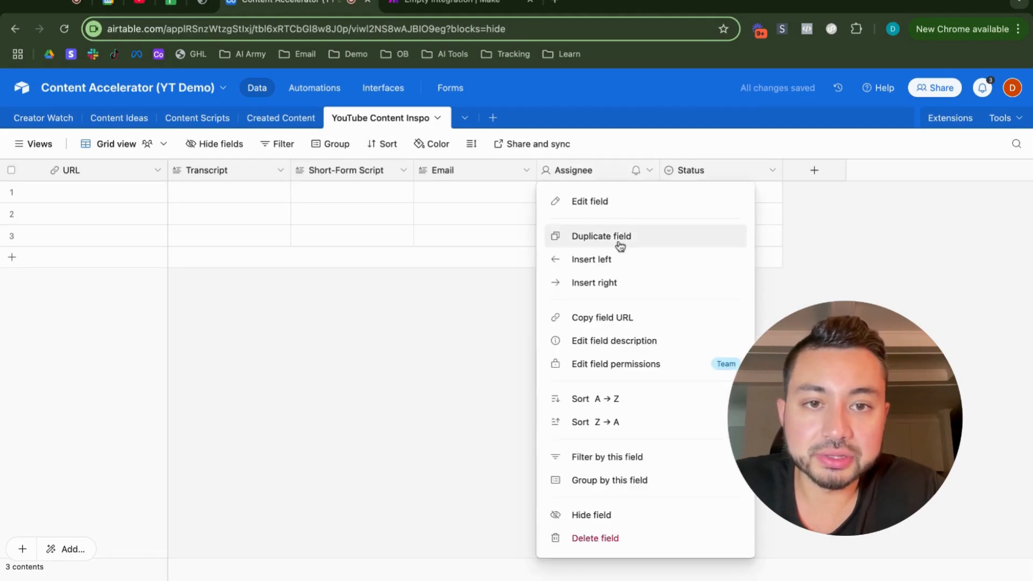
{"action": "left_click", "coordinate": [588, 537]}
{"action": "left_click", "coordinate": [645, 352]}
Step: Edit the Status field's options: rename Todo as Pending, remove In progress, rename Done as Complete, and save the field
{"action": "left_click", "coordinate": [650, 170]}
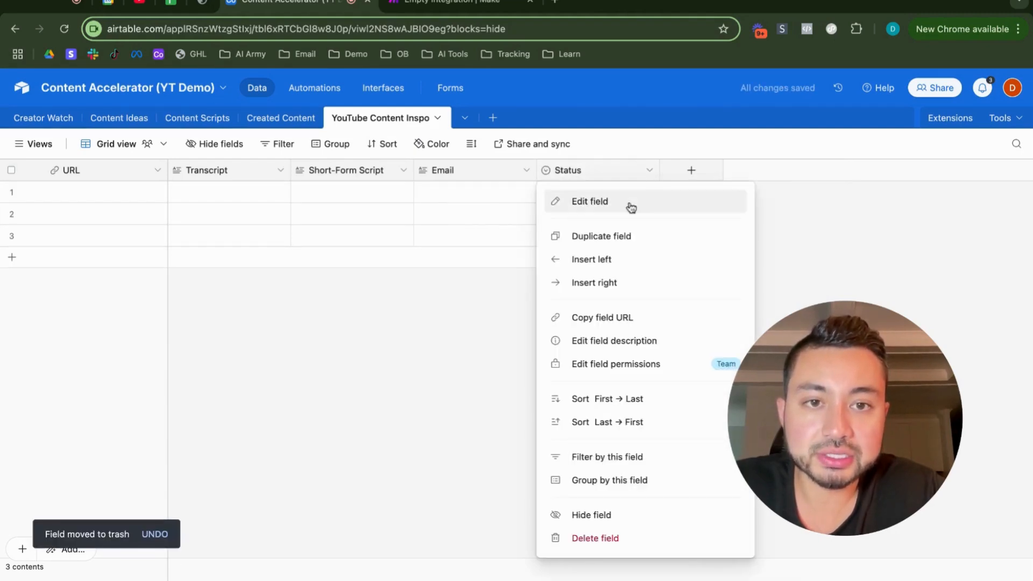
{"action": "left_click", "coordinate": [630, 205]}
{"action": "left_click", "coordinate": [511, 355]}
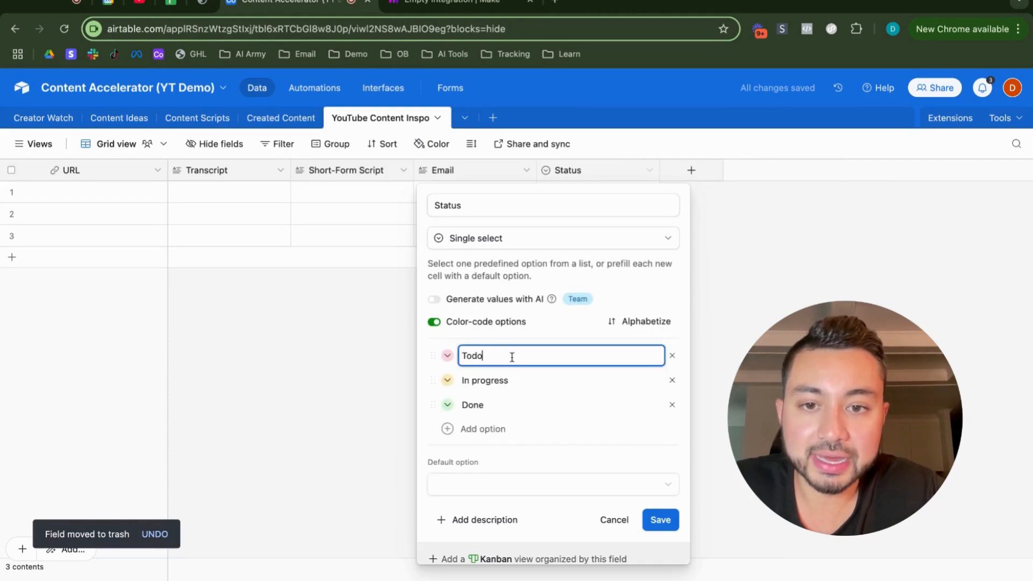
{"action": "type", "text": "Pending"}
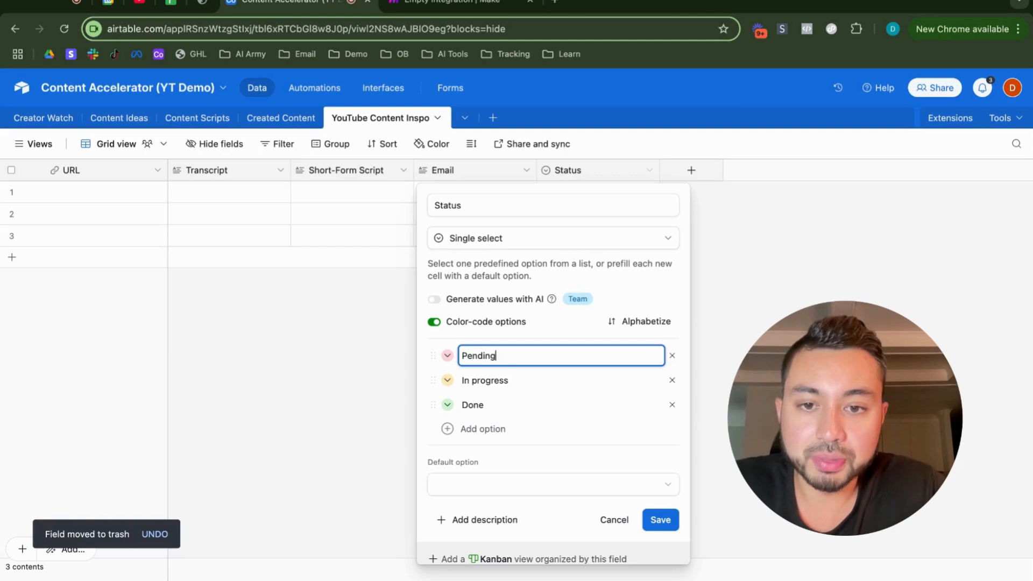
{"action": "left_click", "coordinate": [671, 380]}
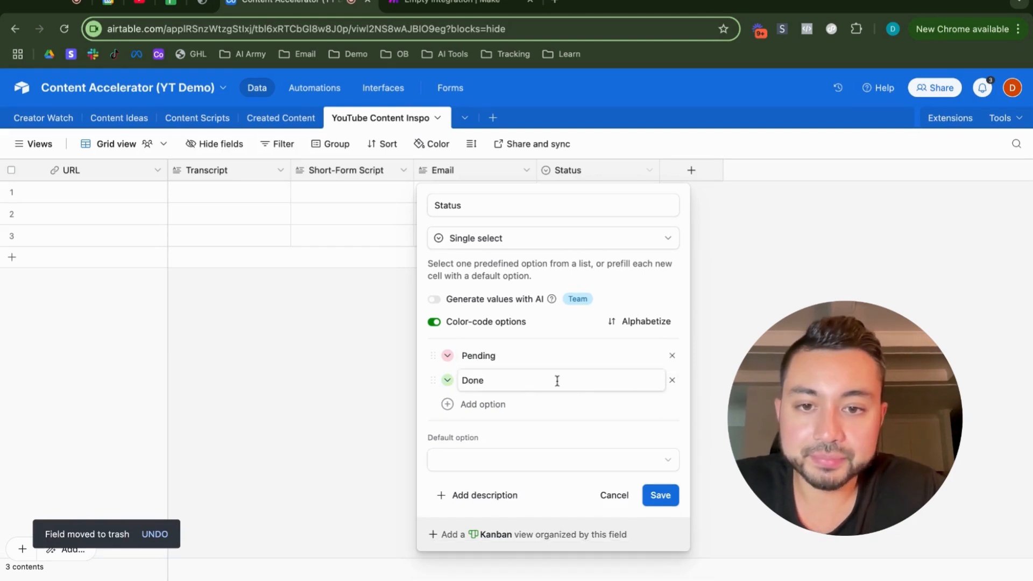
{"action": "double_click", "coordinate": [531, 383]}
{"action": "type", "text": "Complete"}
{"action": "left_click", "coordinate": [504, 354]}
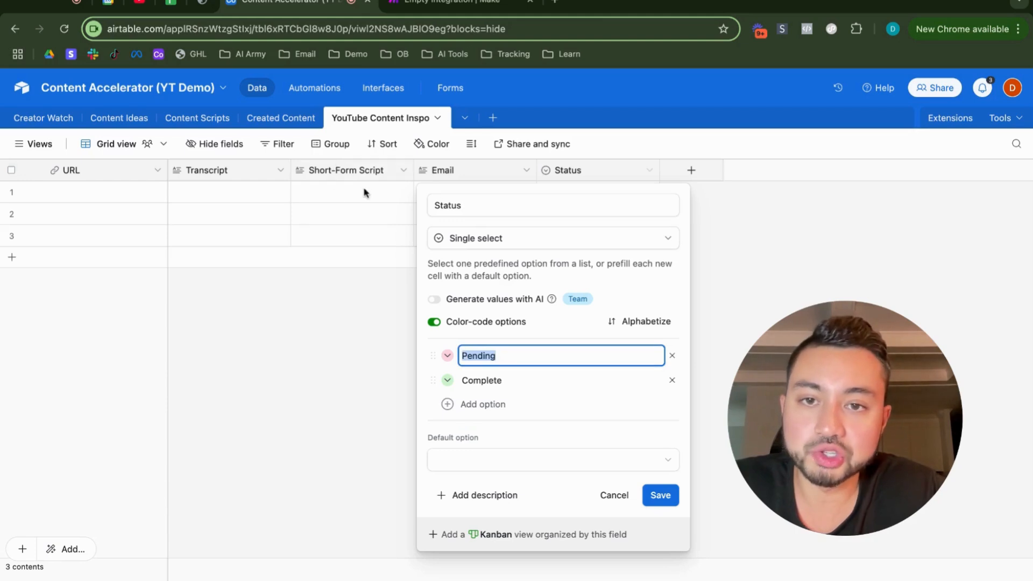
{"action": "left_click", "coordinate": [511, 382]}
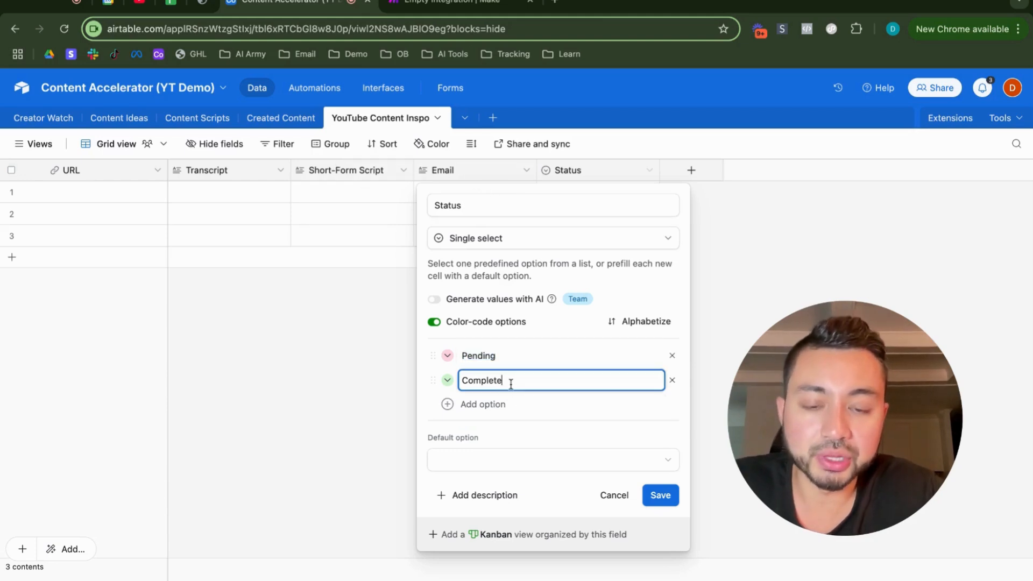
{"action": "left_click", "coordinate": [656, 495]}
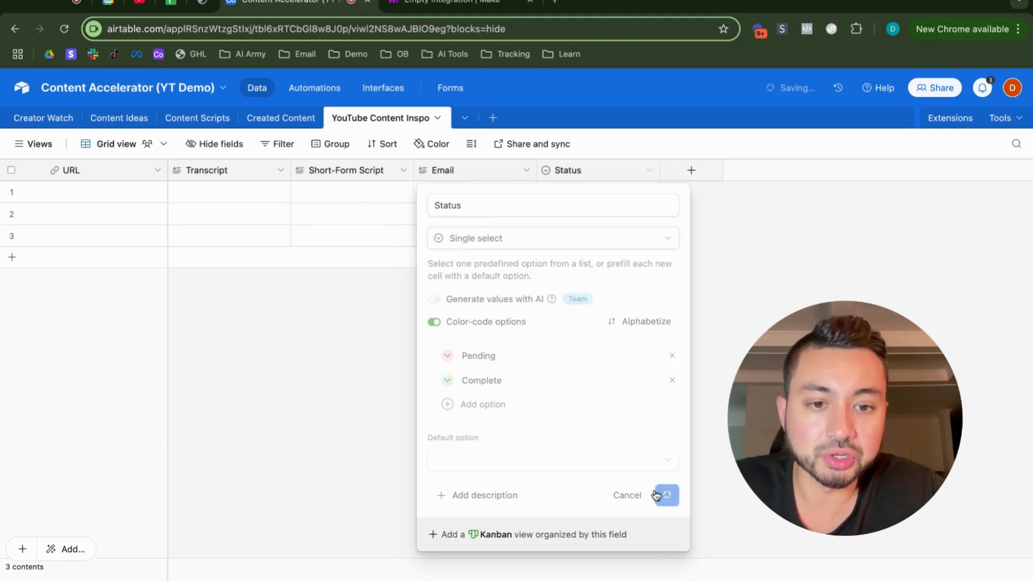
{"action": "left_click", "coordinate": [690, 171]}
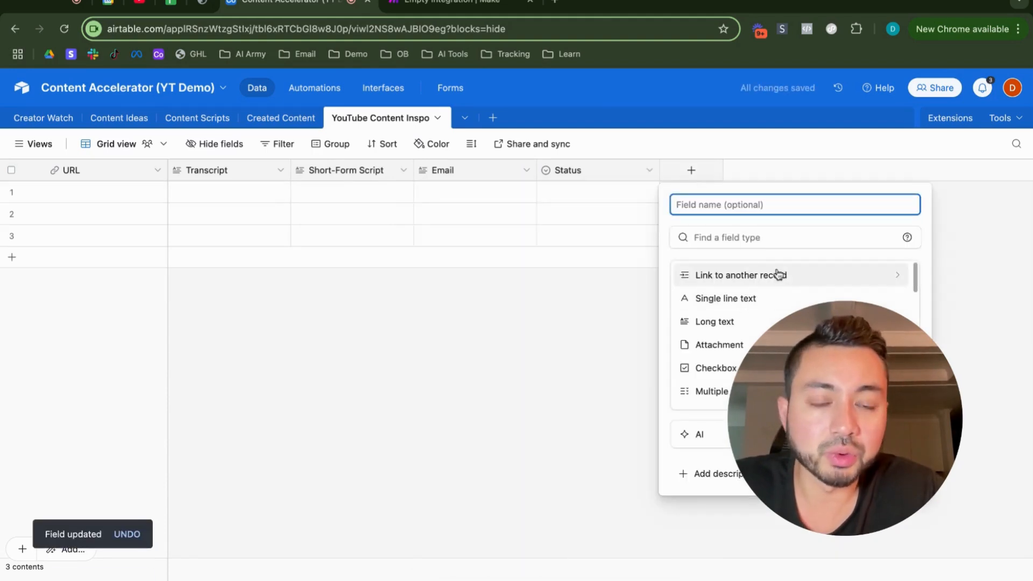
{"action": "key", "text": "Escape"}
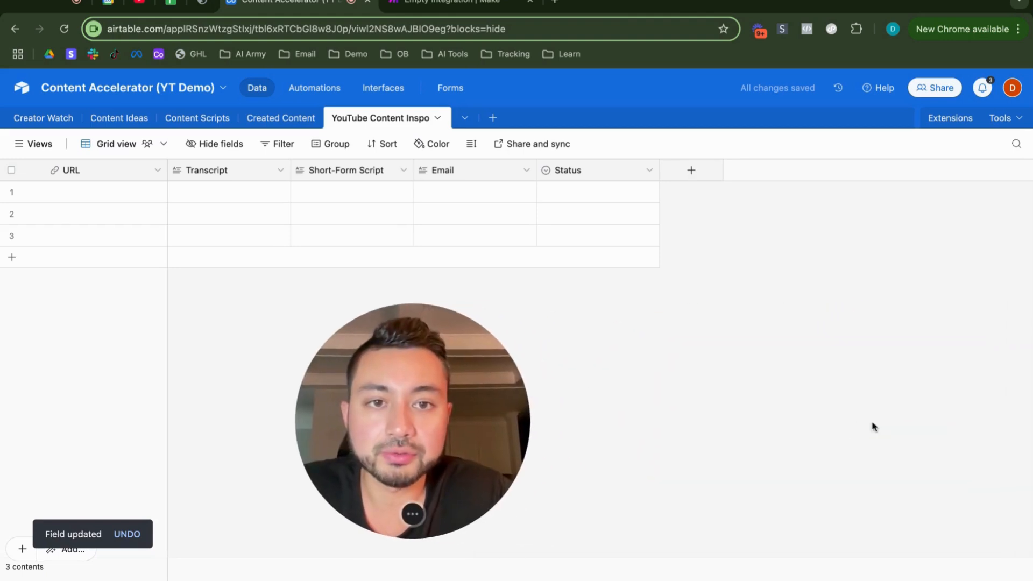
Step: Add a field named Last Modified with the Last modified time type to the YouTube Content Inspo table
{"action": "left_click", "coordinate": [692, 172]}
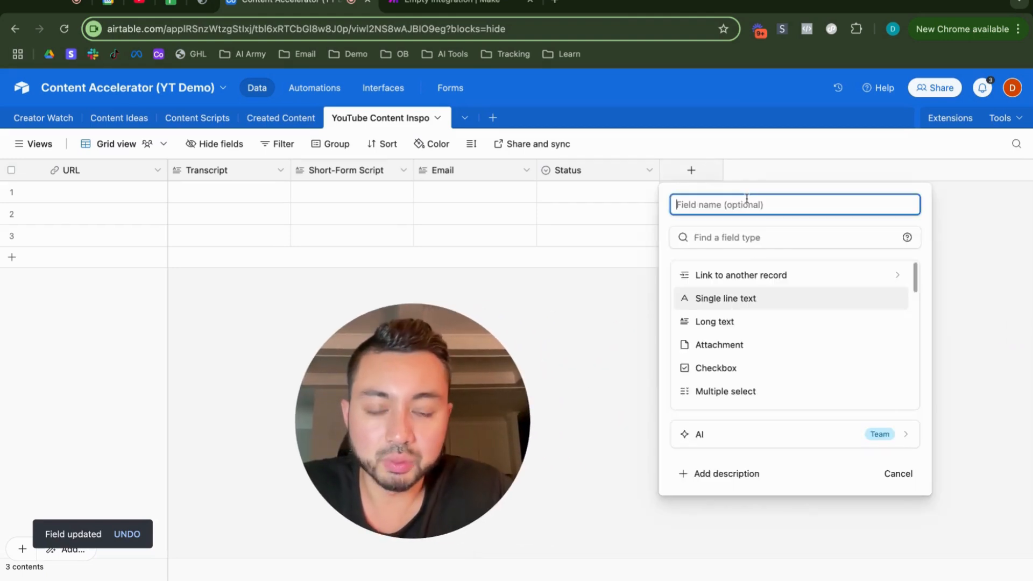
{"action": "type", "text": "l"}
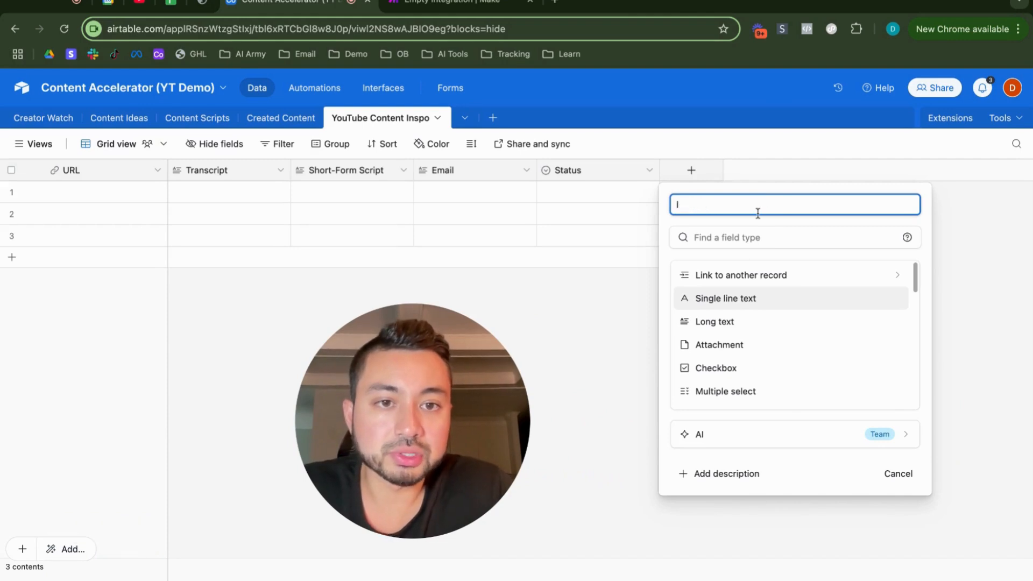
{"action": "type", "text": "astLast Modifie"}
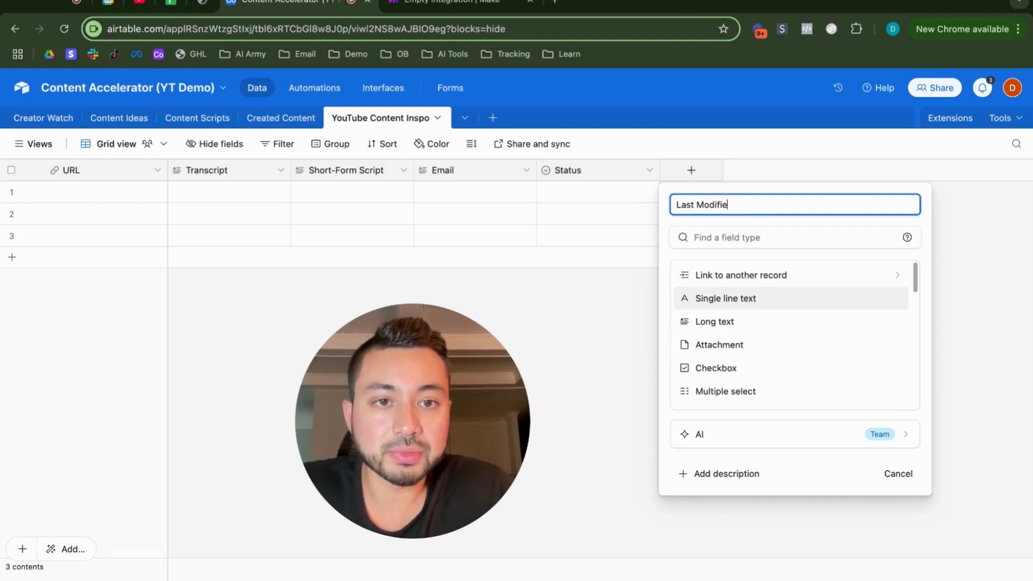
{"action": "type", "text": "d"}
{"action": "left_click", "coordinate": [767, 232]}
{"action": "type", "text": "last"}
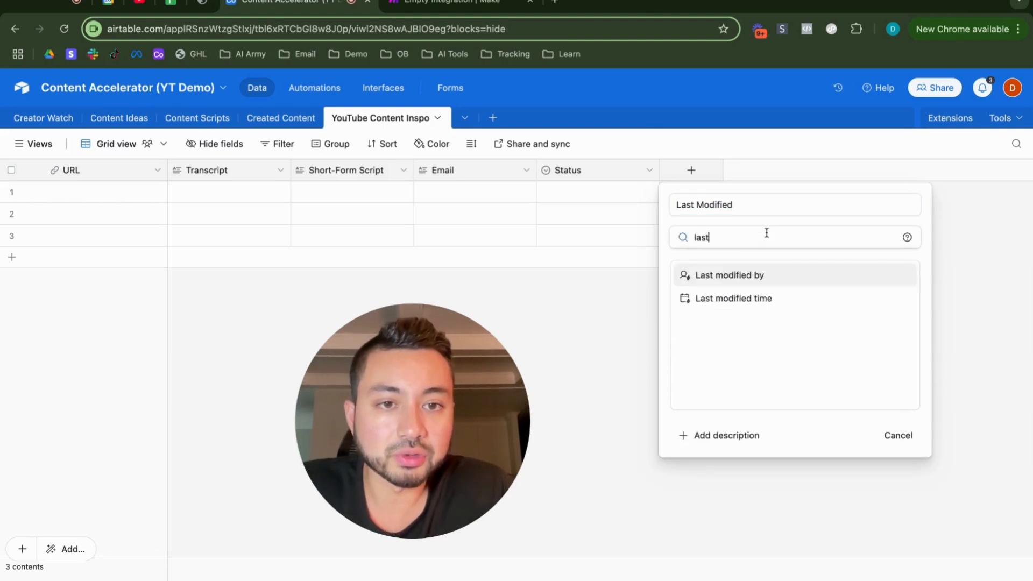
{"action": "left_click", "coordinate": [755, 296]}
{"action": "left_click", "coordinate": [889, 388]}
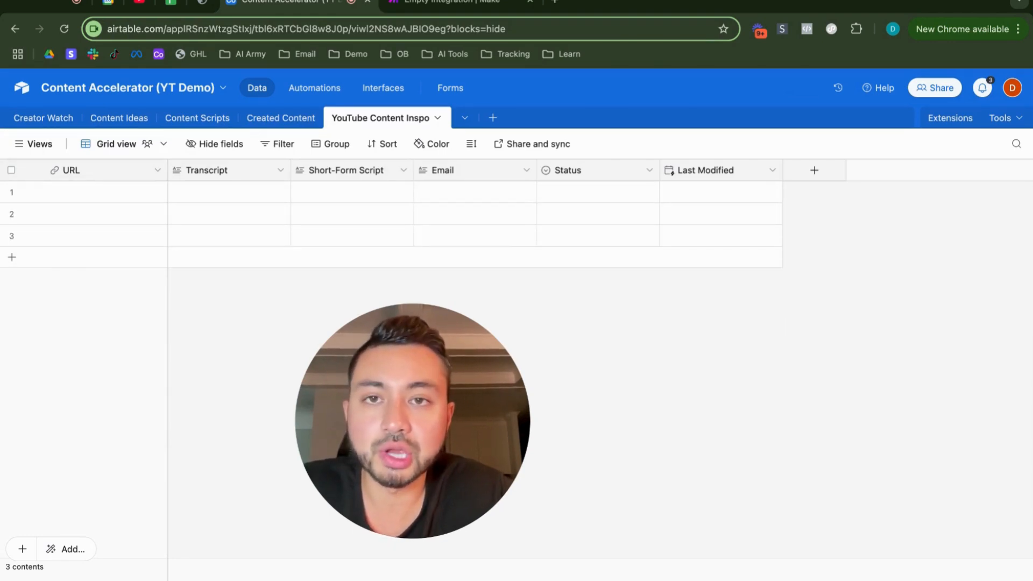
Step: Switch to the empty scenario in Make and rename it YouTube Content Inspo
{"action": "left_click", "coordinate": [435, 4]}
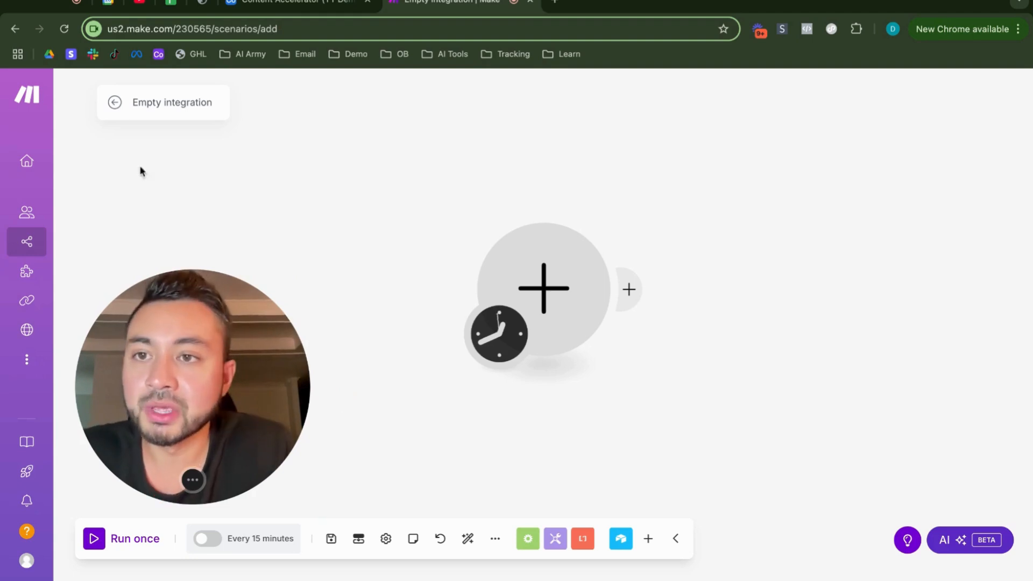
{"action": "mouse_move", "coordinate": [36, 245]}
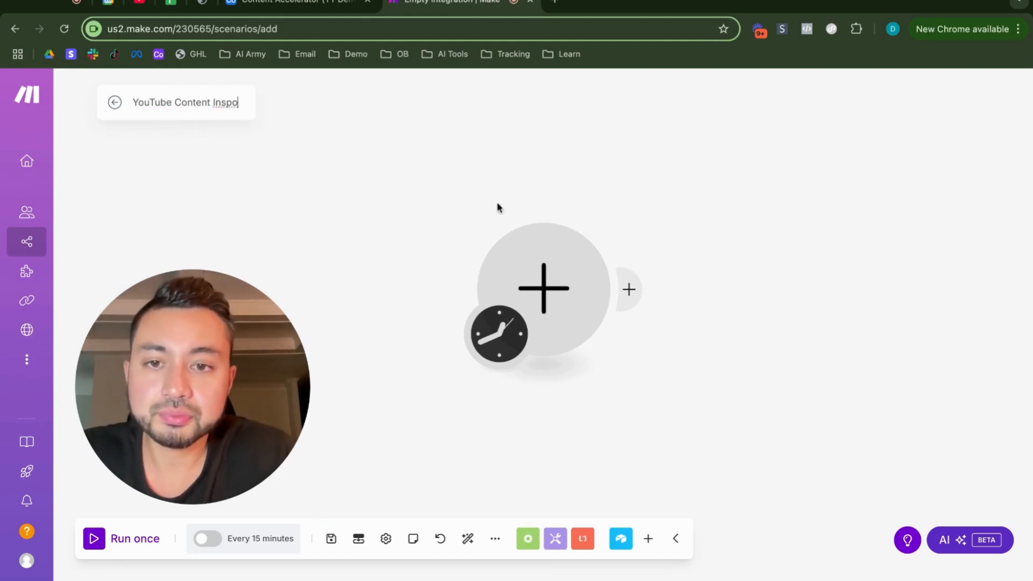
Step: Add an Airtable Watch Records module that uses the YouTube Content Inspo table in the Content Accelerator (YT Demo) base
{"action": "left_click", "coordinate": [542, 292]}
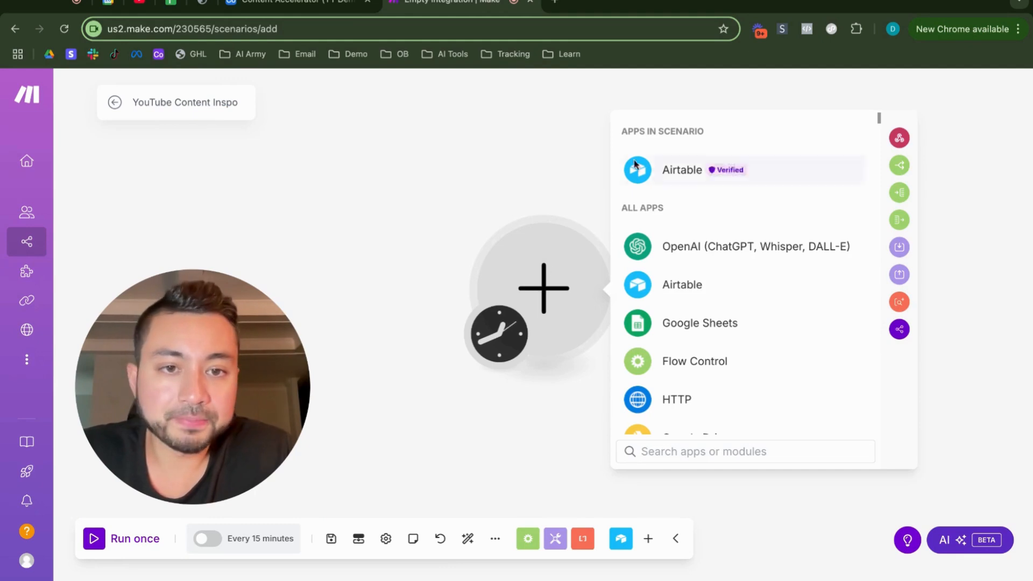
{"action": "left_click", "coordinate": [672, 173]}
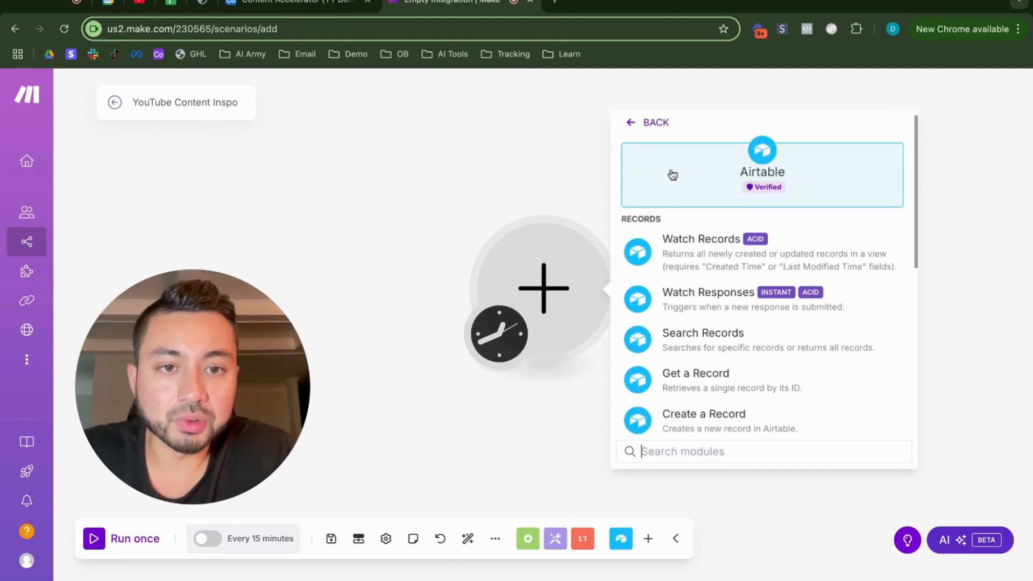
{"action": "left_click", "coordinate": [723, 268]}
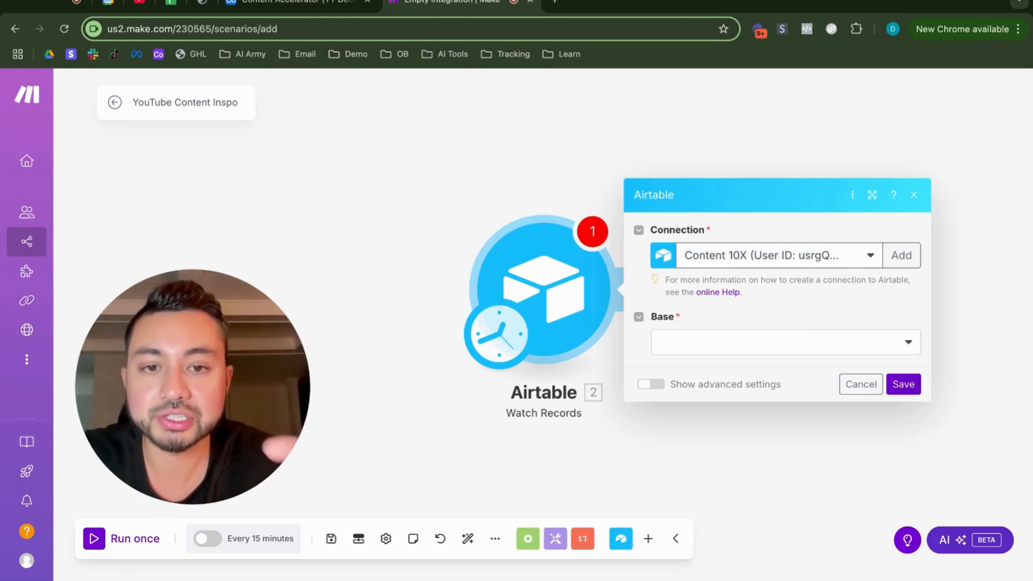
{"action": "left_click", "coordinate": [718, 347]}
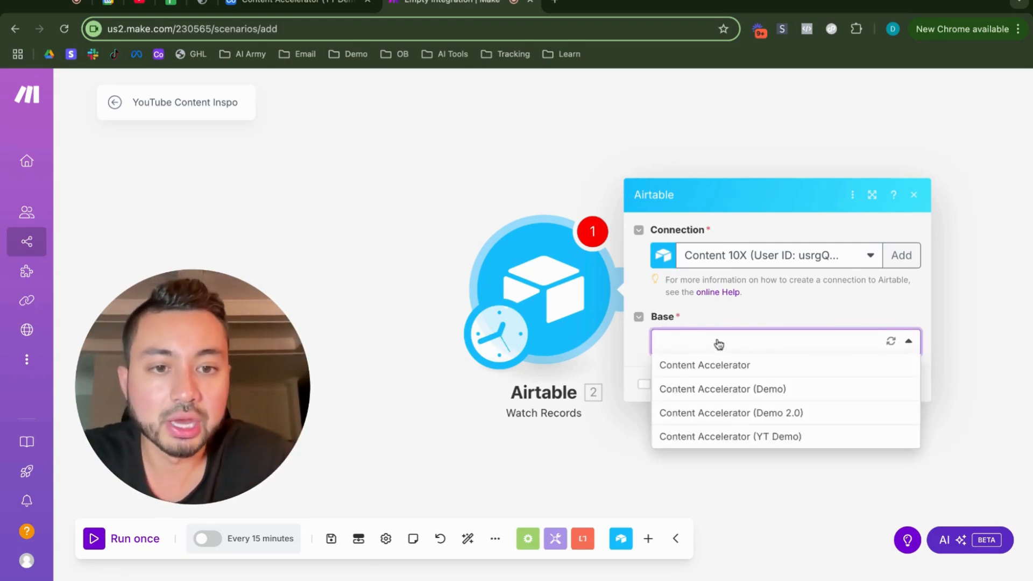
{"action": "left_click", "coordinate": [745, 438]}
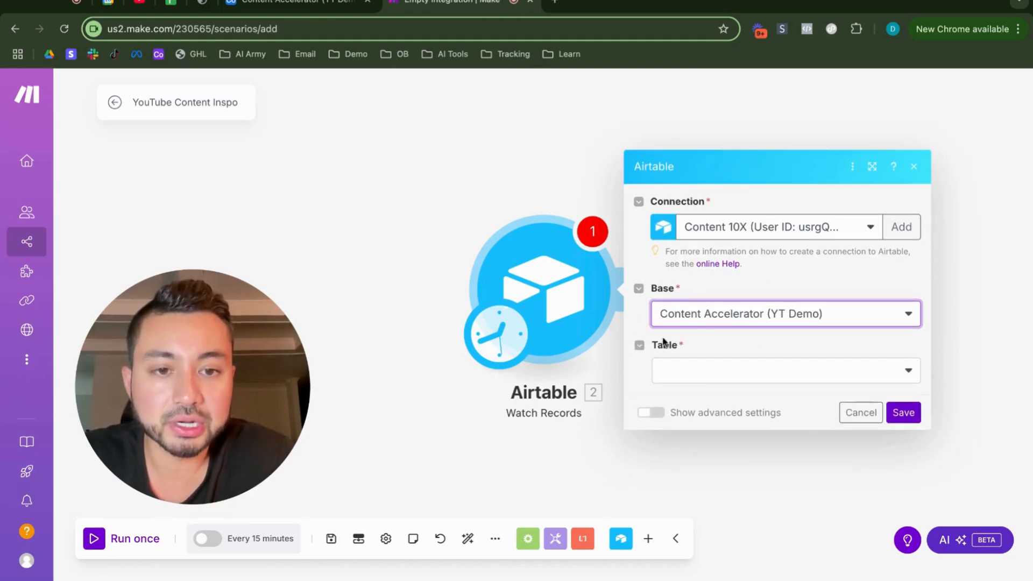
{"action": "left_click", "coordinate": [692, 377]}
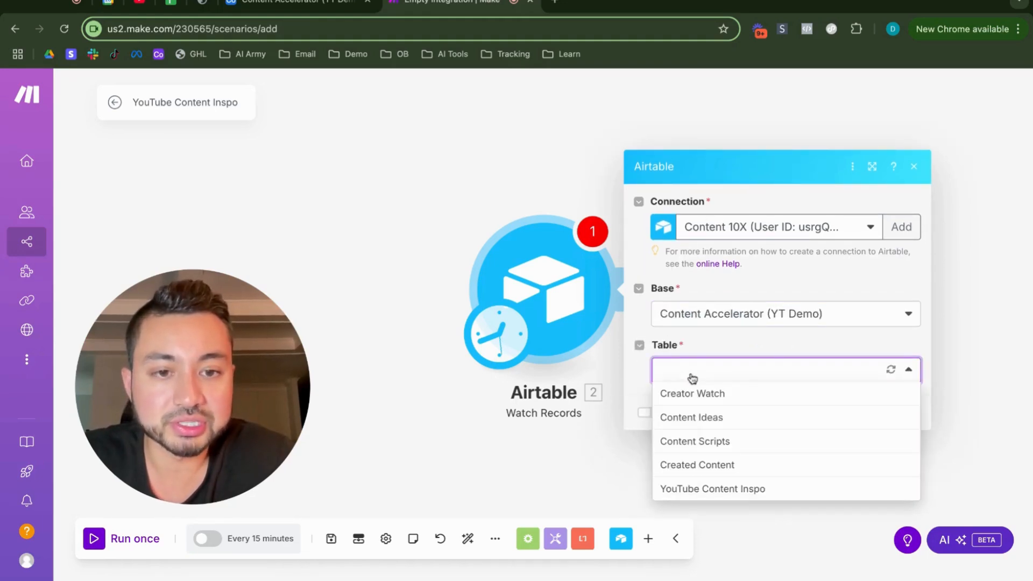
{"action": "left_click", "coordinate": [745, 489]}
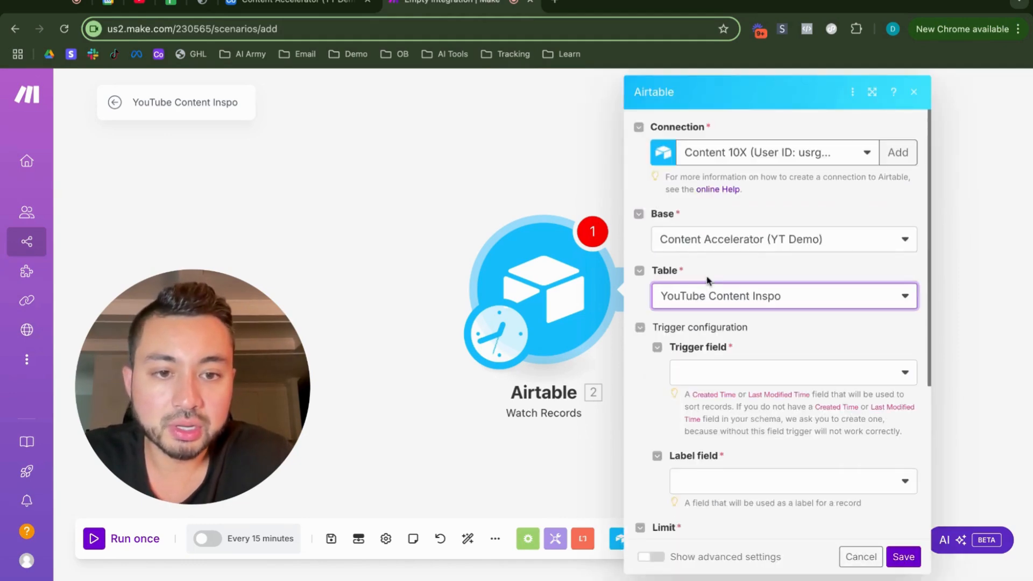
Step: Set the Watch Records module's trigger field to Last Modified and its label field to URL
{"action": "left_click", "coordinate": [704, 383]}
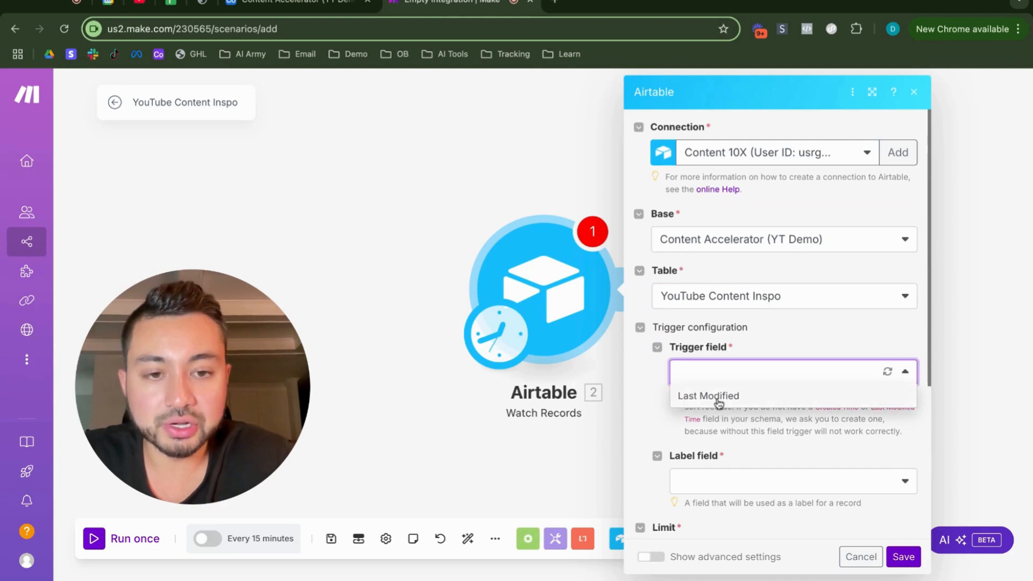
{"action": "left_click", "coordinate": [718, 401]}
{"action": "scroll", "coordinate": [720, 376], "scroll_direction": "down", "scroll_amount": 2}
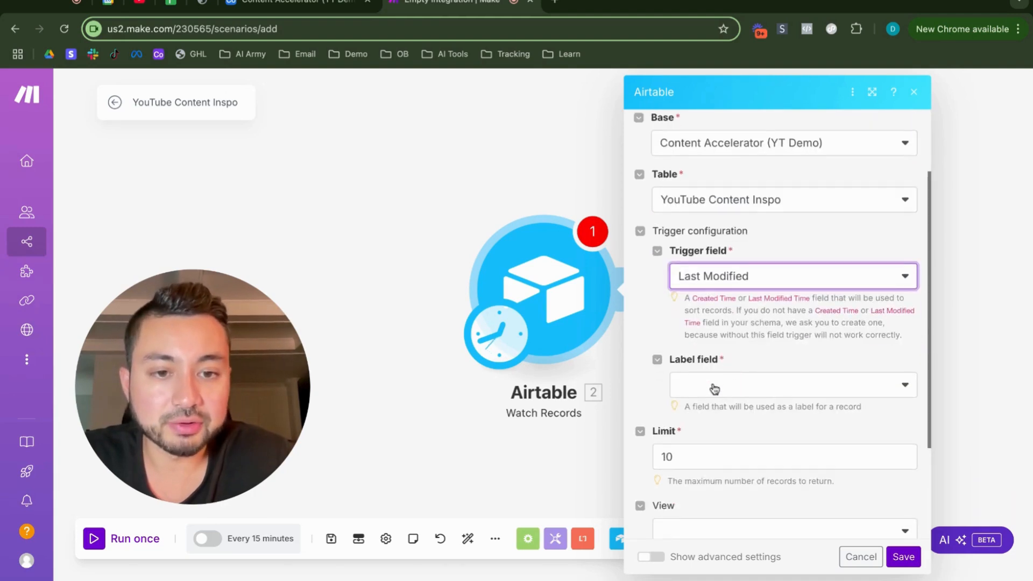
{"action": "left_click", "coordinate": [714, 387]}
{"action": "scroll", "coordinate": [714, 387], "scroll_direction": "down", "scroll_amount": 1}
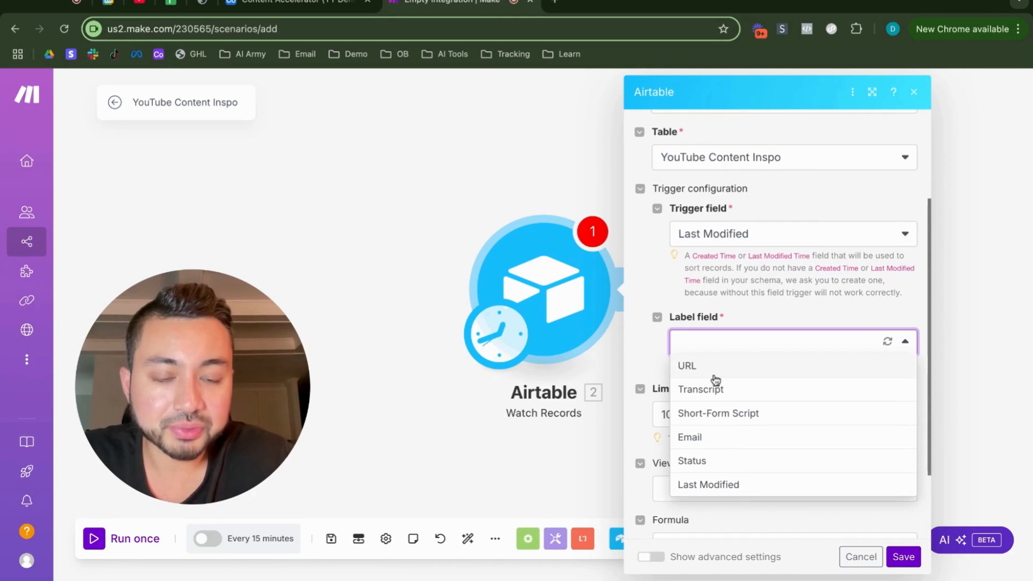
{"action": "left_click", "coordinate": [715, 366]}
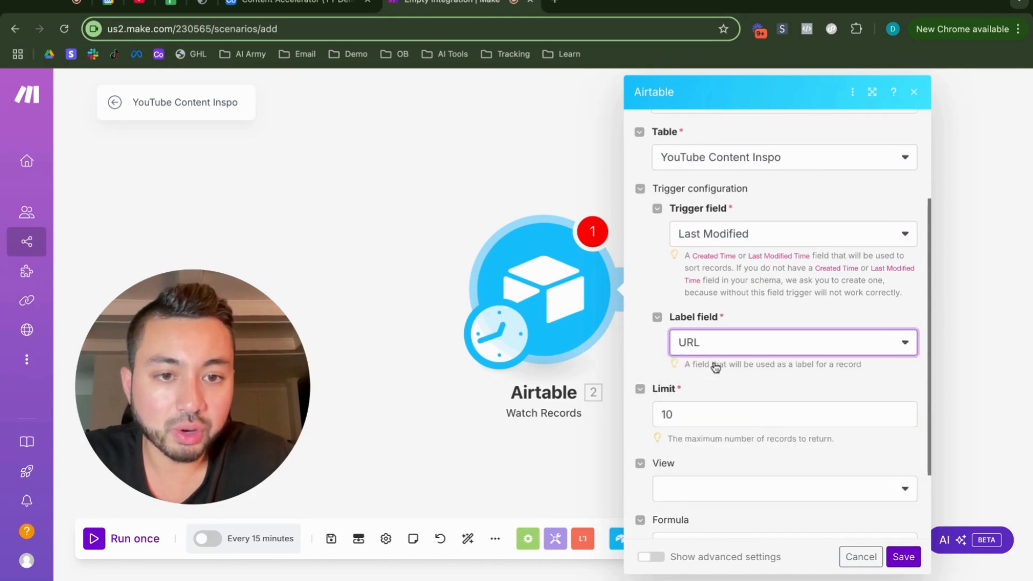
Step: Limit the Watch Records module to 1 record and save its settings
{"action": "scroll", "coordinate": [716, 368], "scroll_direction": "down", "scroll_amount": 2}
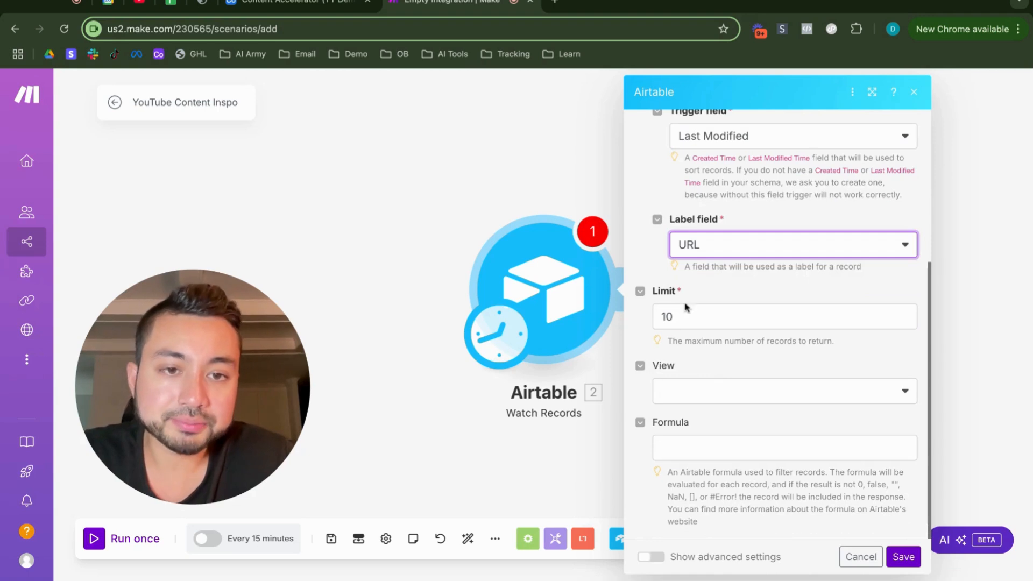
{"action": "left_click", "coordinate": [686, 317]}
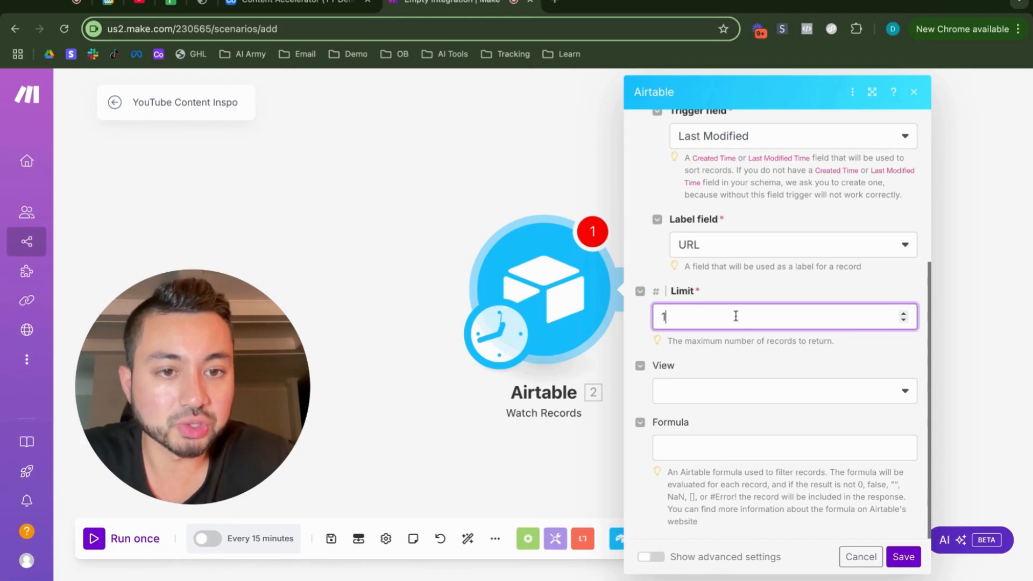
{"action": "left_click", "coordinate": [703, 395]}
{"action": "left_click", "coordinate": [715, 361]}
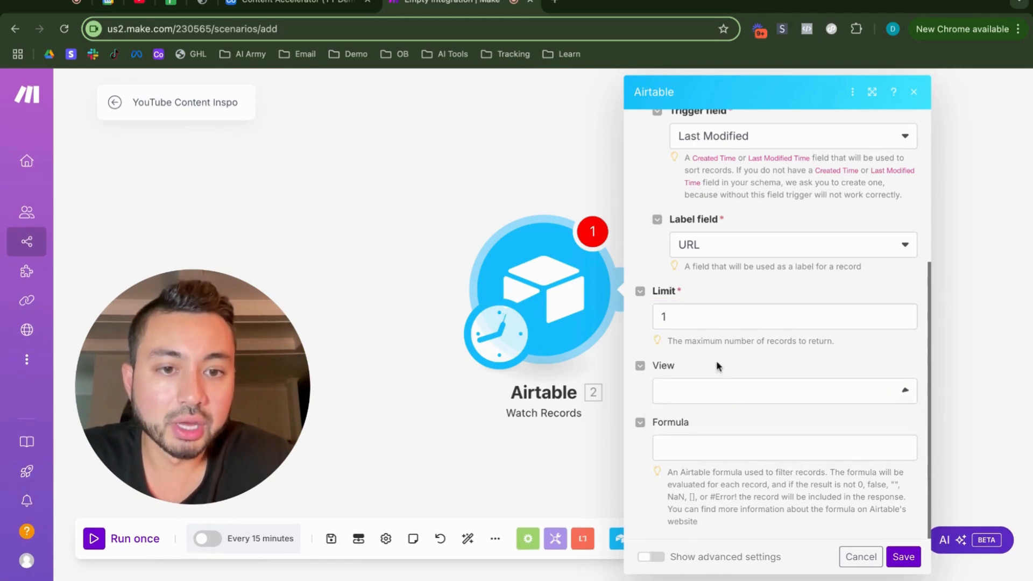
{"action": "left_click", "coordinate": [903, 556]}
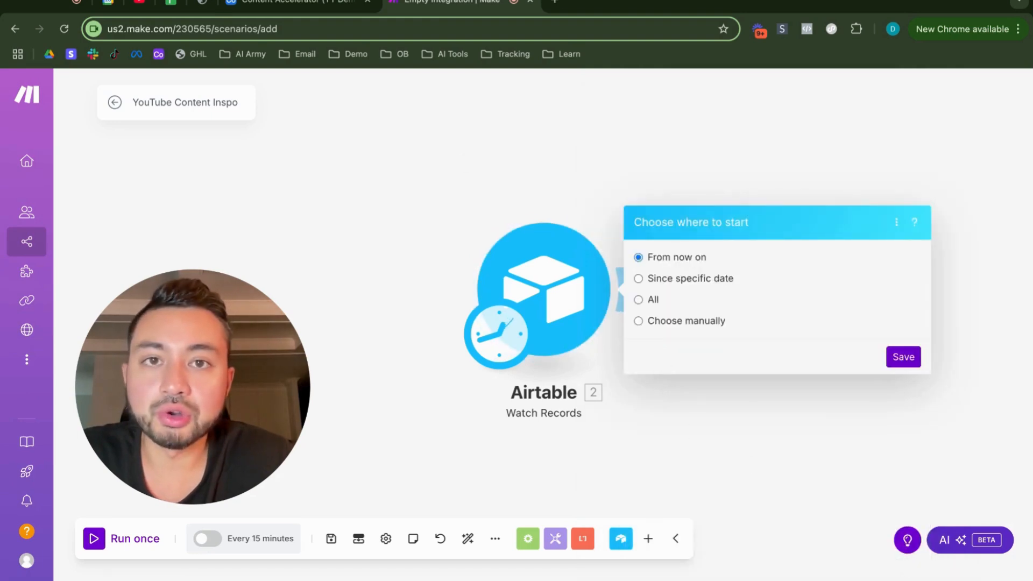
Step: Open YouTube in a new browser tab and search for alex hormozi
{"action": "left_click", "coordinate": [554, 2]}
{"action": "type", "text": "youtube.com"}
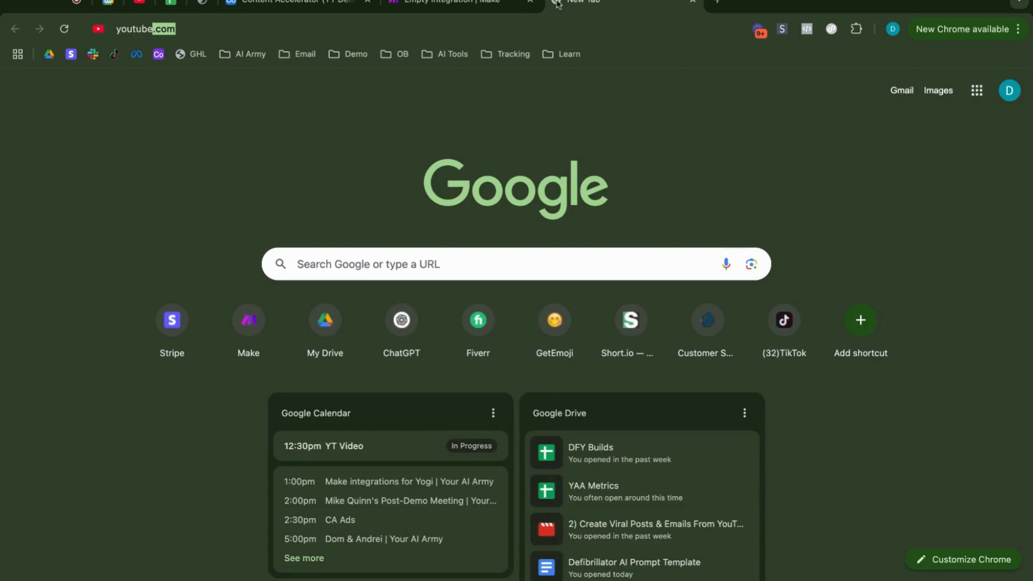
{"action": "key", "text": "Return"}
{"action": "left_click", "coordinate": [386, 87]}
{"action": "type", "text": "alex hormo"}
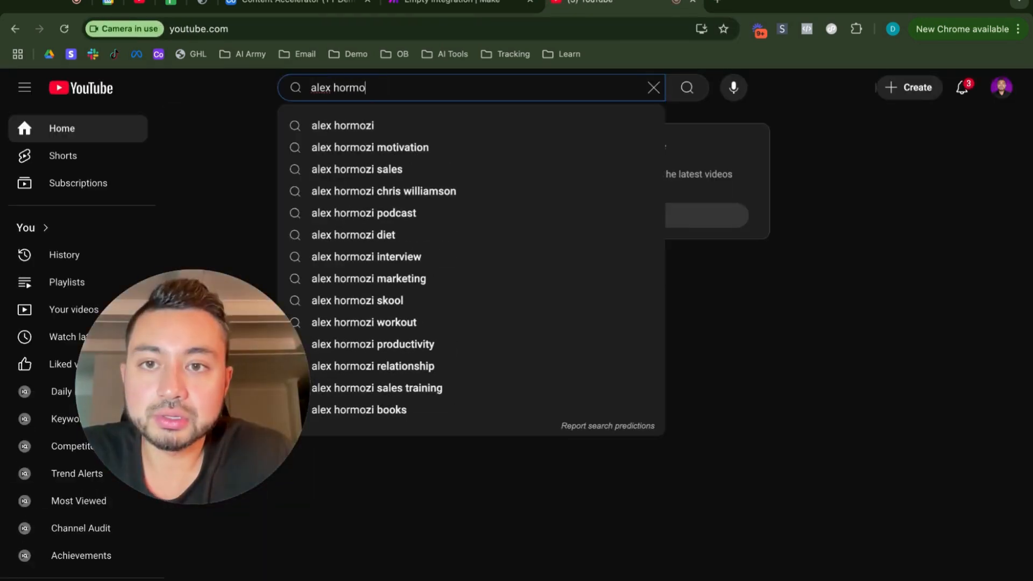
{"action": "key", "text": "Up"}
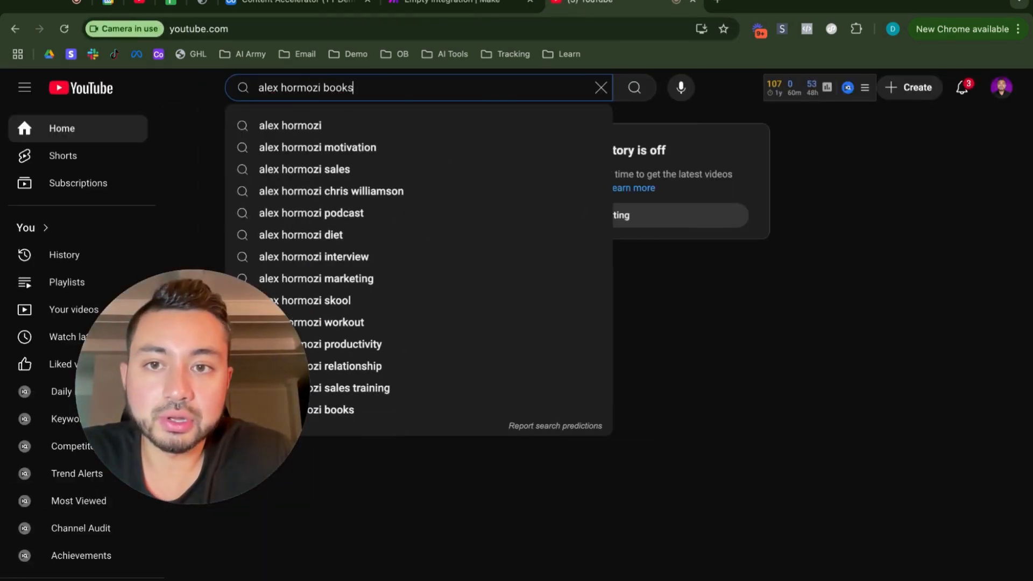
{"action": "key", "text": "Down"}
{"action": "key", "text": "Down"}
{"action": "key", "text": "Return"}
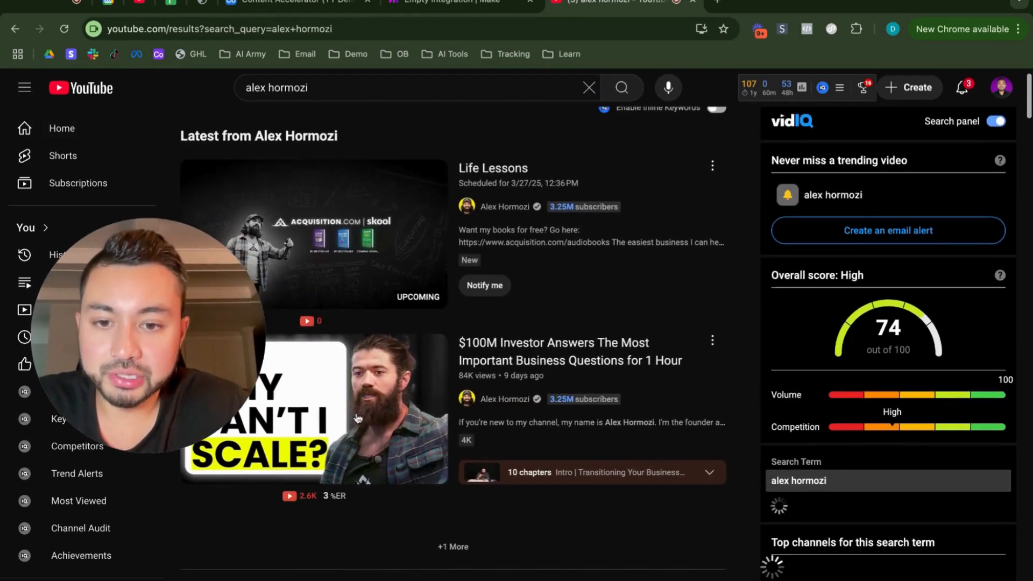
Step: Examine the Alex Hormozi search results for a suitable inspiration video
{"action": "scroll", "coordinate": [355, 385], "scroll_direction": "down", "scroll_amount": 5}
{"action": "scroll", "coordinate": [354, 385], "scroll_direction": "down", "scroll_amount": 12}
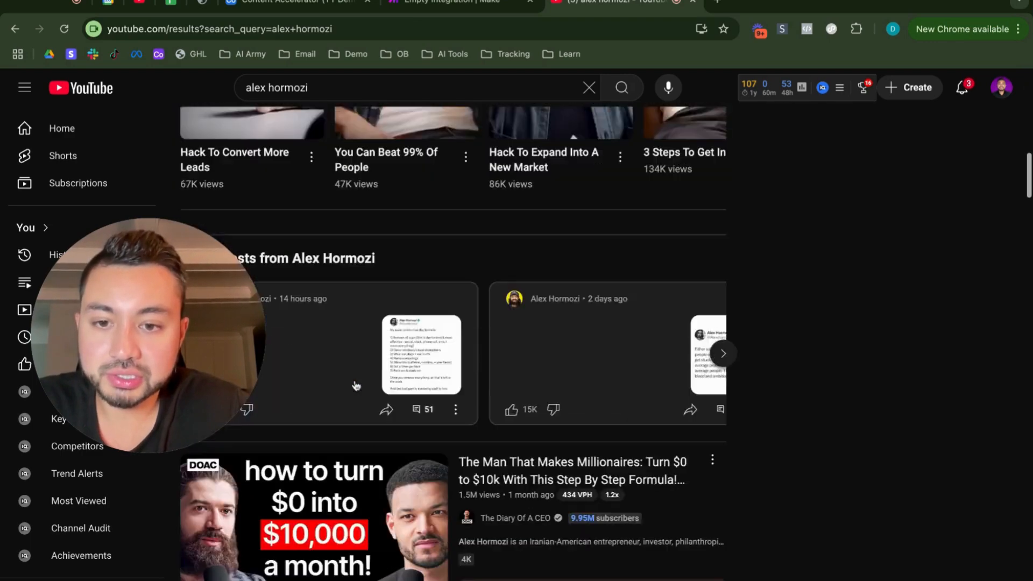
{"action": "scroll", "coordinate": [453, 343], "scroll_direction": "down", "scroll_amount": 15}
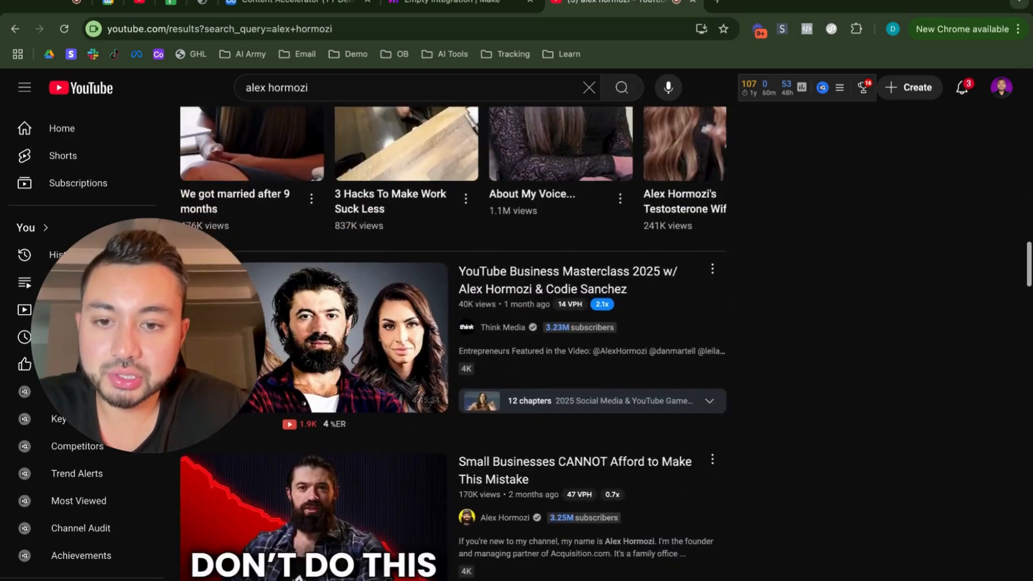
{"action": "scroll", "coordinate": [382, 340], "scroll_direction": "down", "scroll_amount": 5}
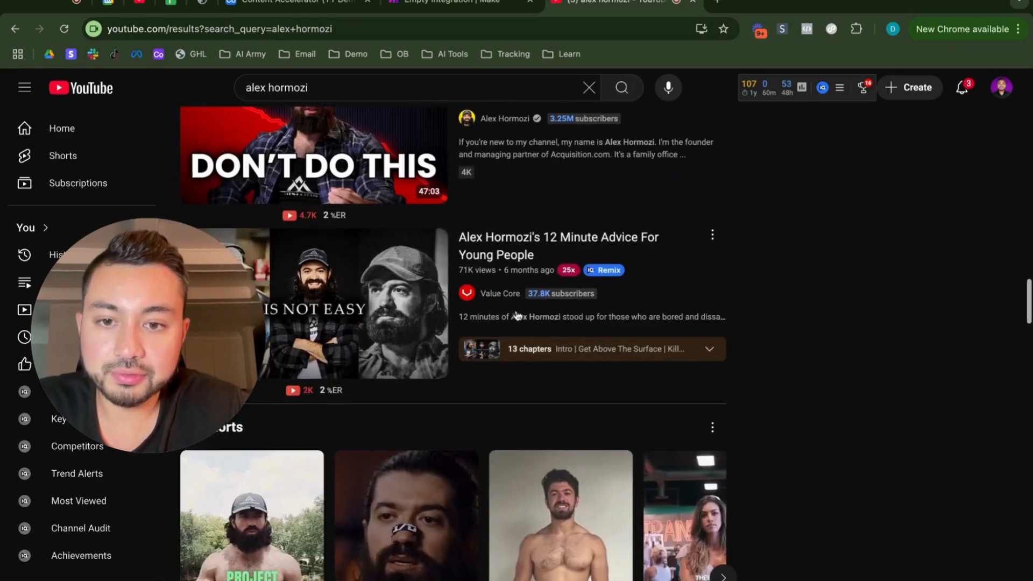
{"action": "scroll", "coordinate": [809, 285], "scroll_direction": "down", "scroll_amount": 11}
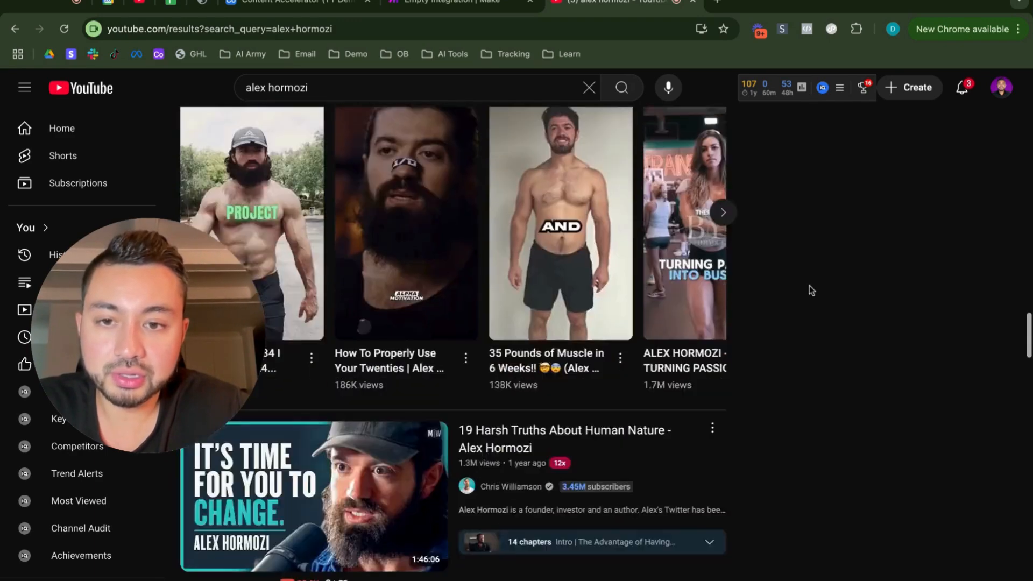
{"action": "scroll", "coordinate": [809, 285], "scroll_direction": "down", "scroll_amount": 14}
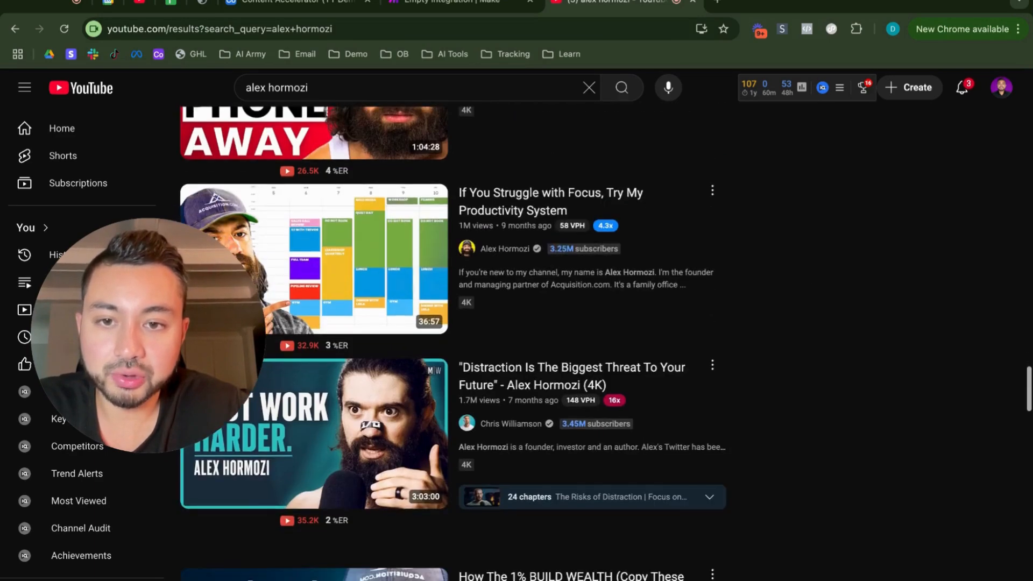
{"action": "scroll", "coordinate": [452, 343], "scroll_direction": "down", "scroll_amount": 10}
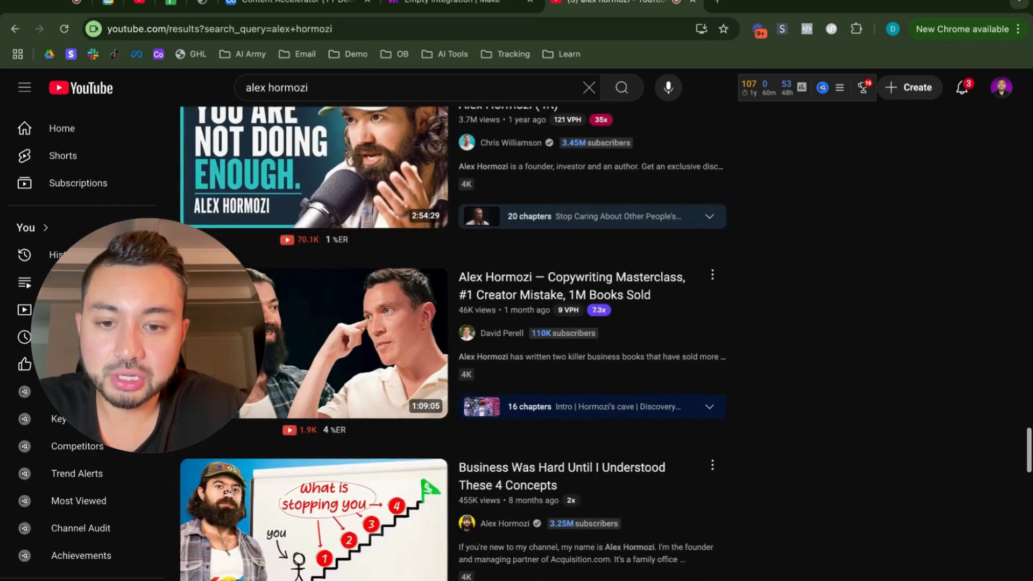
{"action": "scroll", "coordinate": [453, 343], "scroll_direction": "down", "scroll_amount": 7}
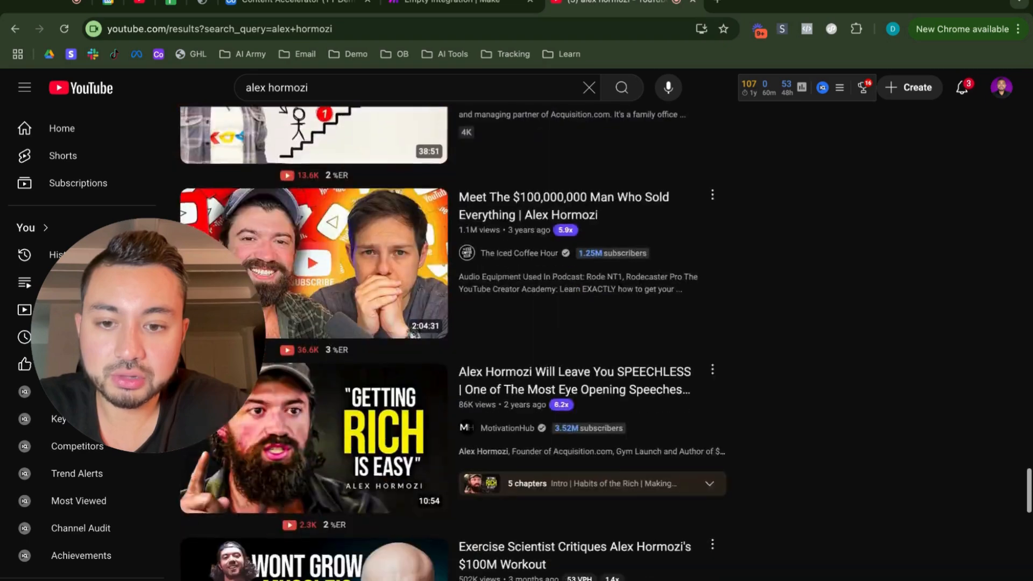
{"action": "scroll", "coordinate": [694, 181], "scroll_direction": "down", "scroll_amount": 4}
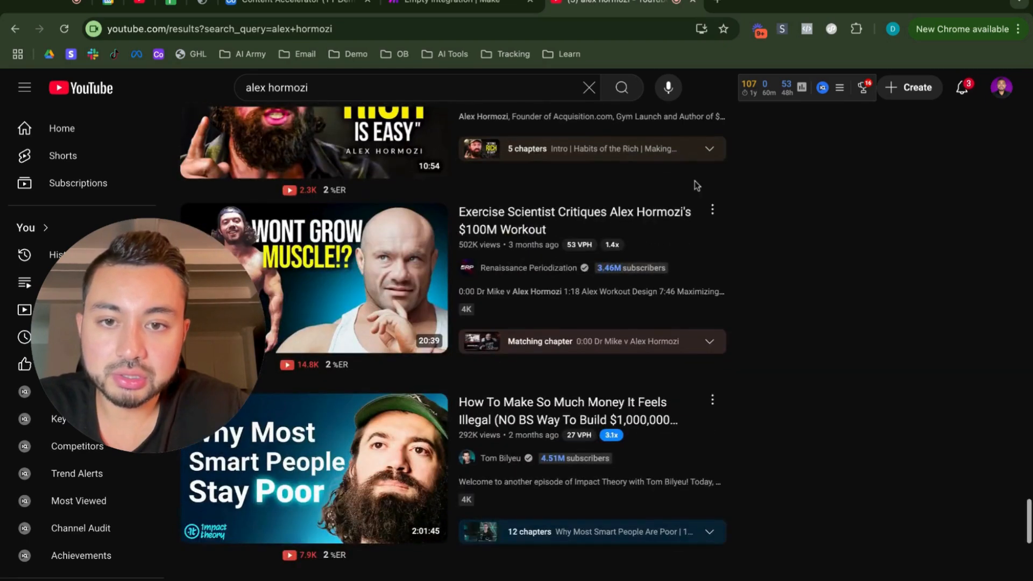
{"action": "scroll", "coordinate": [783, 251], "scroll_direction": "down", "scroll_amount": 5}
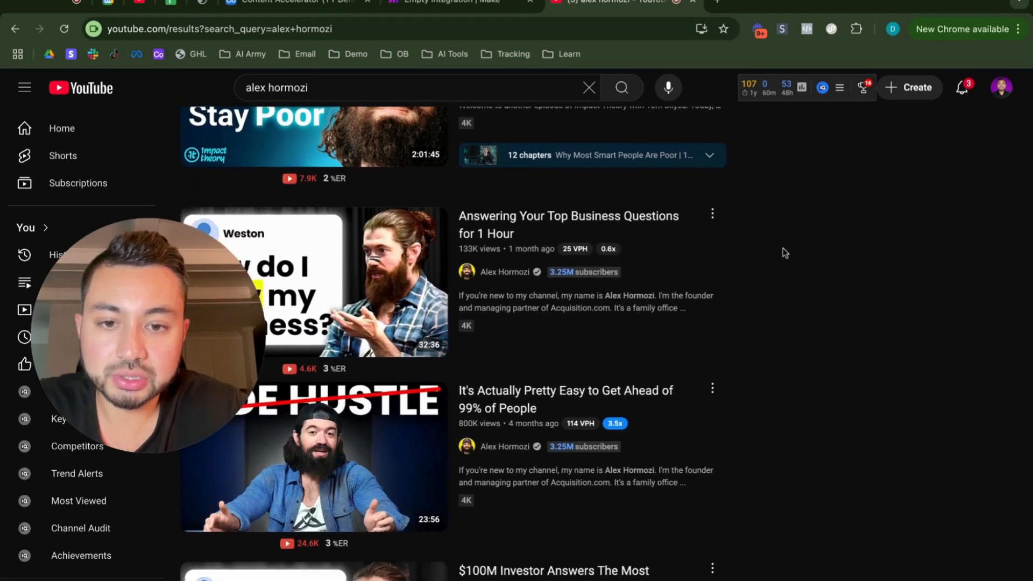
Step: Open the video "It's Actually Pretty Easy to Get Ahead of 99% of People" and copy its URL
{"action": "scroll", "coordinate": [783, 247], "scroll_direction": "down", "scroll_amount": 2}
{"action": "left_click", "coordinate": [492, 309]}
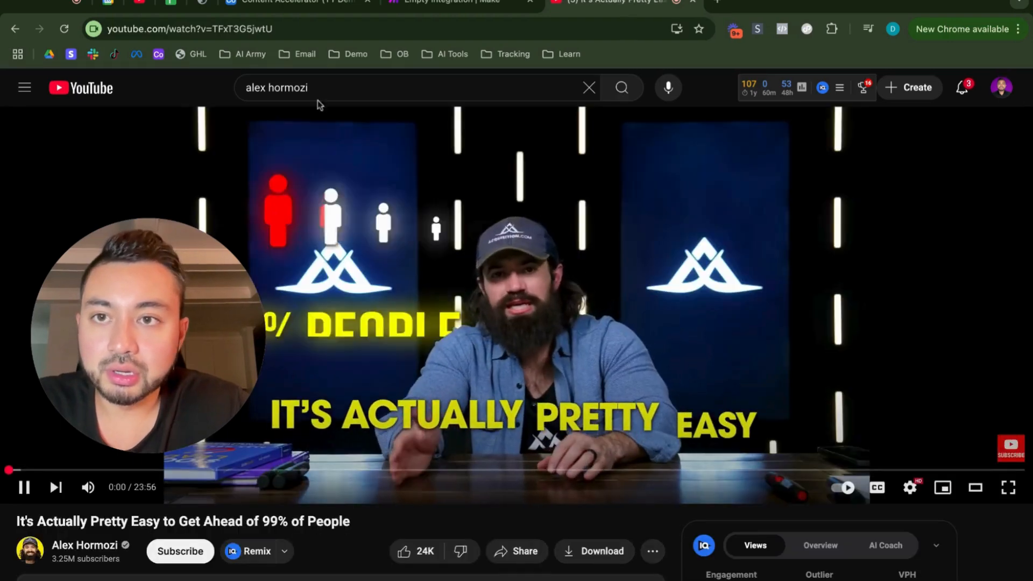
{"action": "left_click", "coordinate": [353, 186]}
{"action": "left_click", "coordinate": [246, 28]}
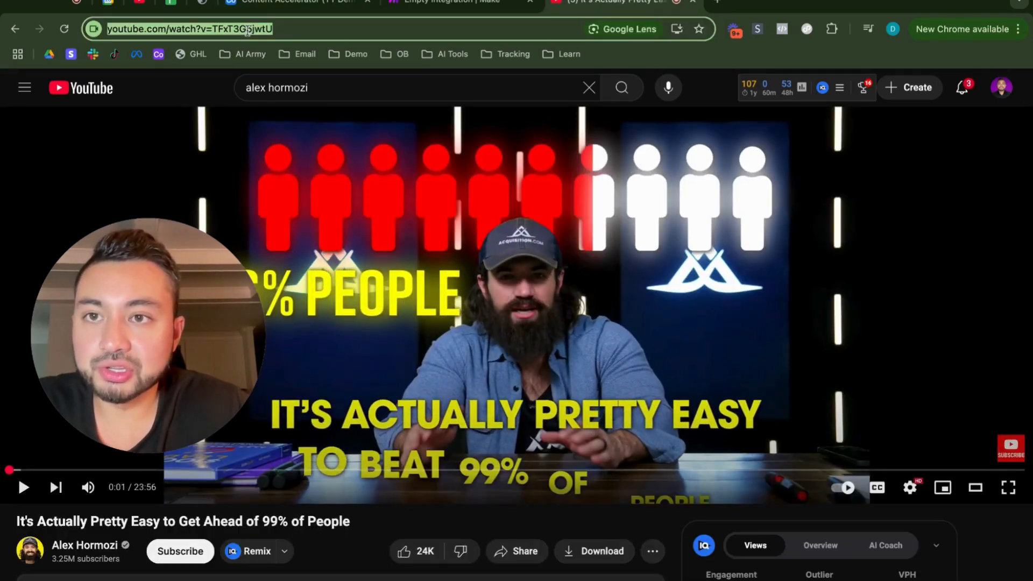
Step: Switch to Airtable, paste the video URL into the third record's URL field, and delete the two empty records above it
{"action": "left_click", "coordinate": [299, 4]}
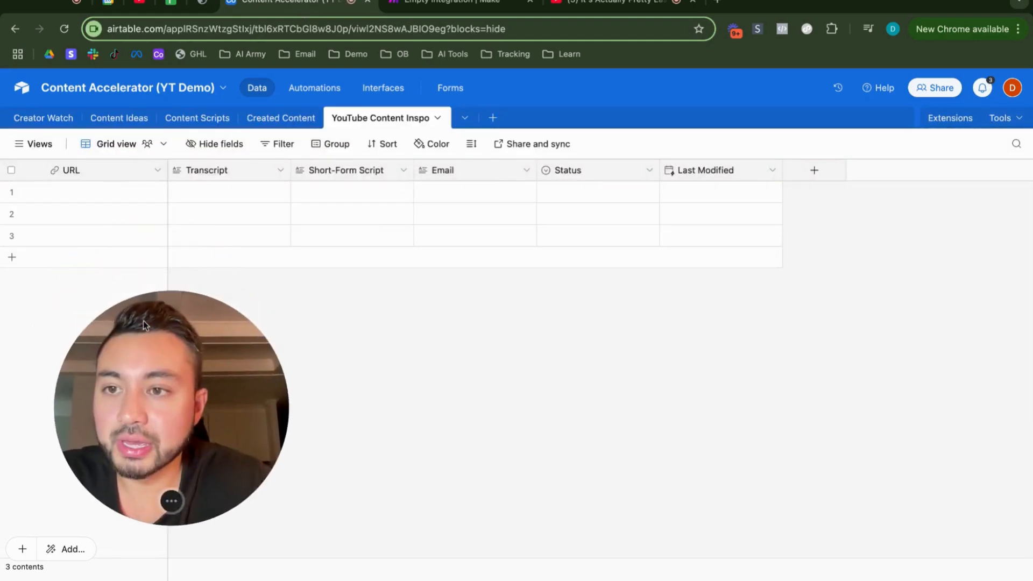
{"action": "left_click", "coordinate": [74, 238]}
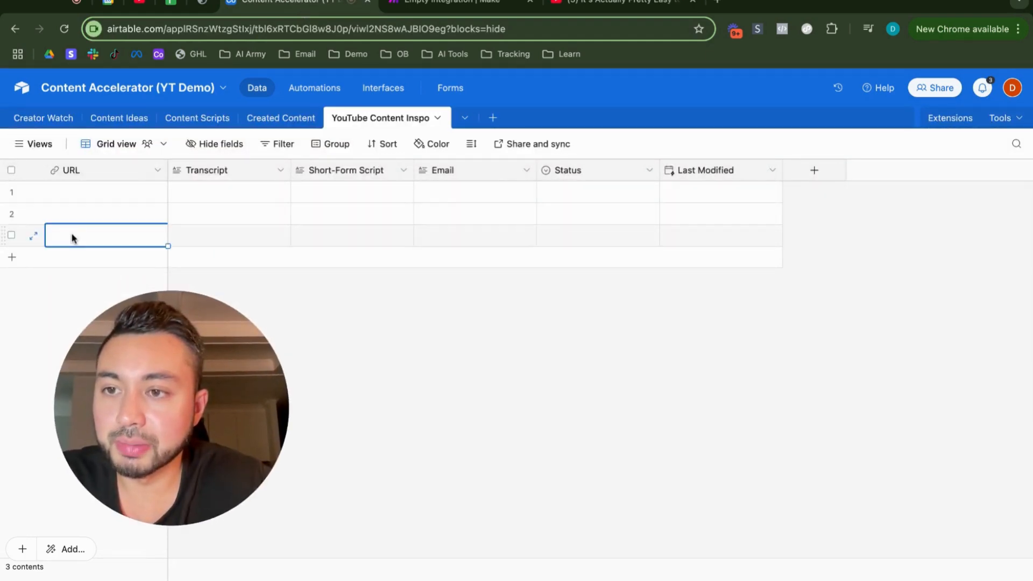
{"action": "key", "text": "super+v"}
{"action": "left_click", "coordinate": [11, 191]}
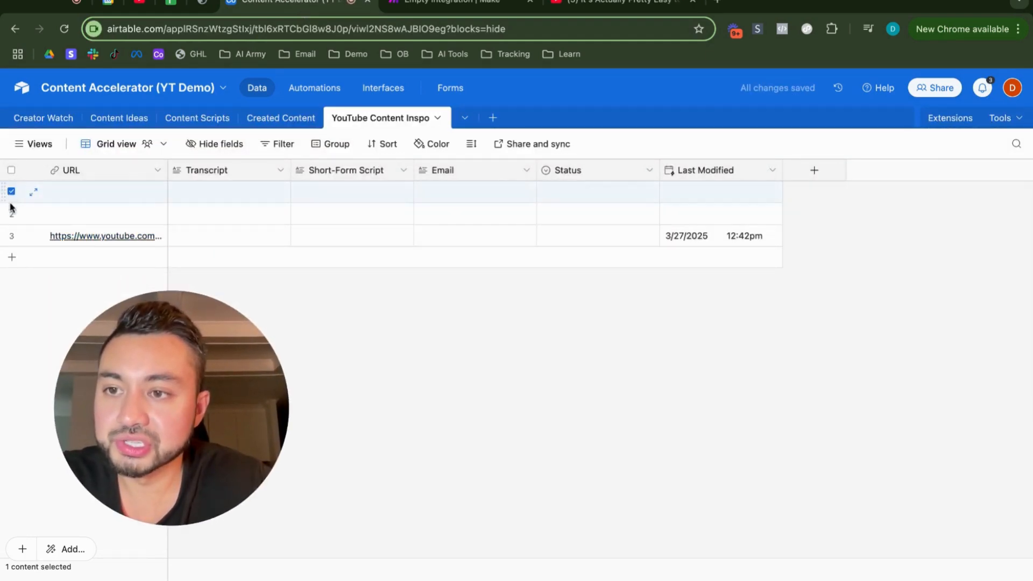
{"action": "left_click", "coordinate": [10, 212]}
{"action": "right_click", "coordinate": [12, 213]}
{"action": "left_click", "coordinate": [49, 275]}
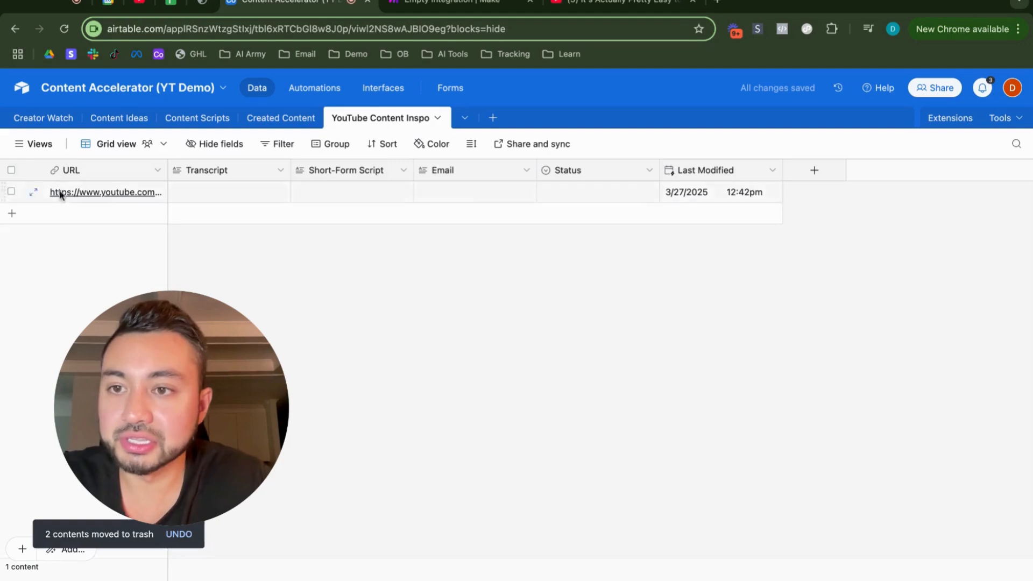
Step: Switch to Make and manually choose the pasted YouTube URL record as the Watch Records starting point, saving the choice
{"action": "left_click", "coordinate": [489, 12]}
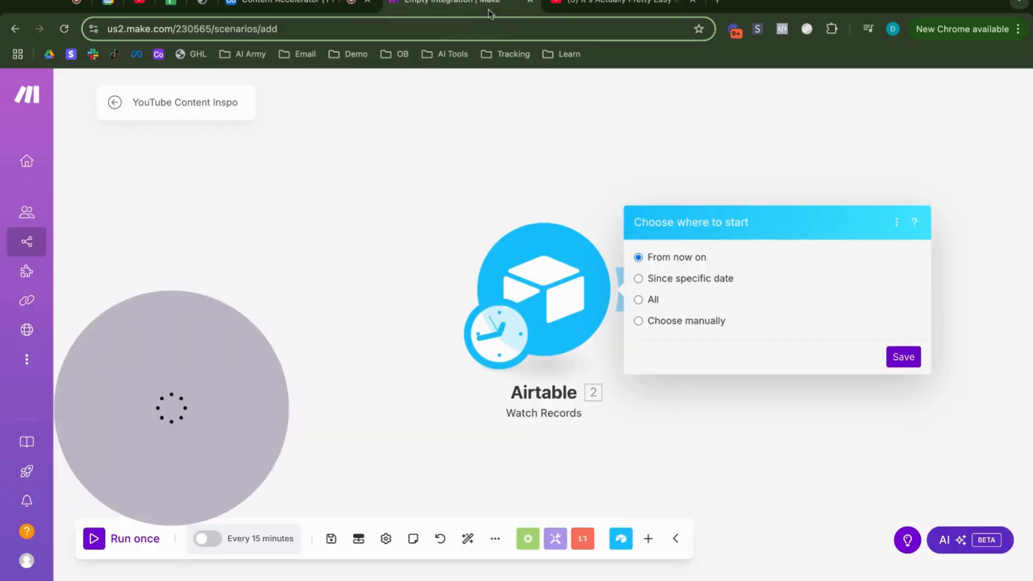
{"action": "left_click", "coordinate": [637, 321]}
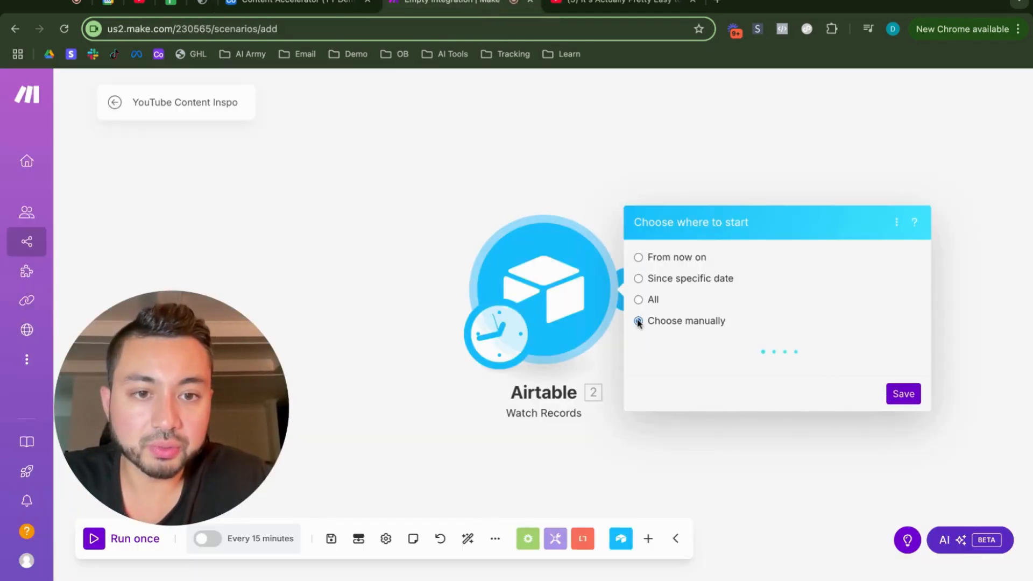
{"action": "left_click", "coordinate": [728, 339]}
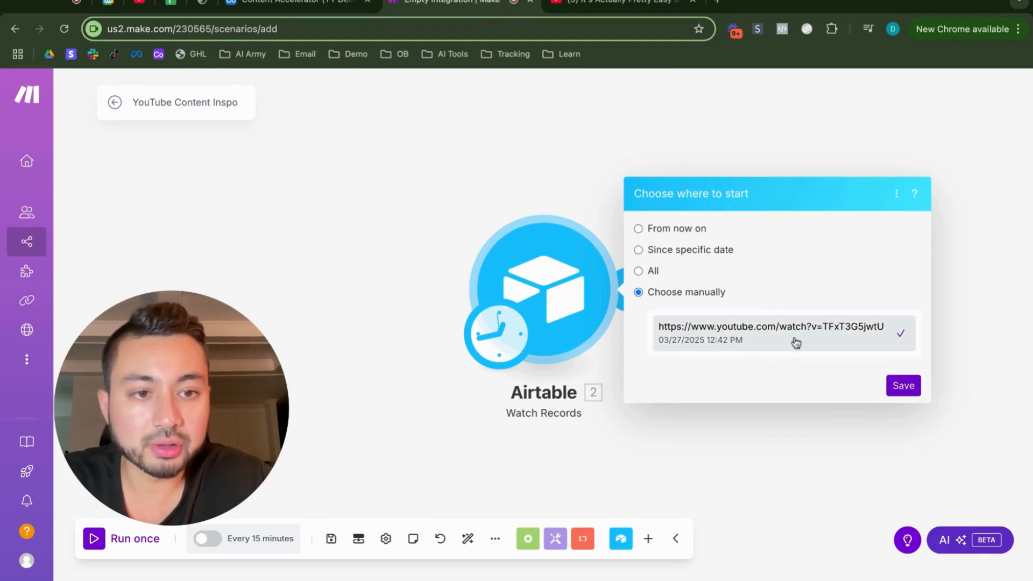
{"action": "left_click", "coordinate": [903, 386]}
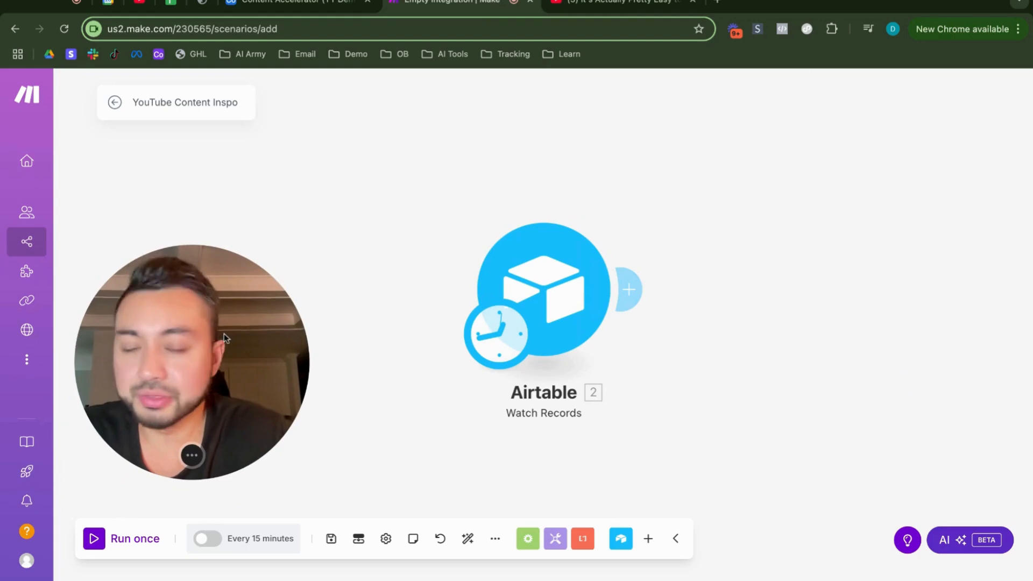
{"action": "left_click", "coordinate": [628, 290]}
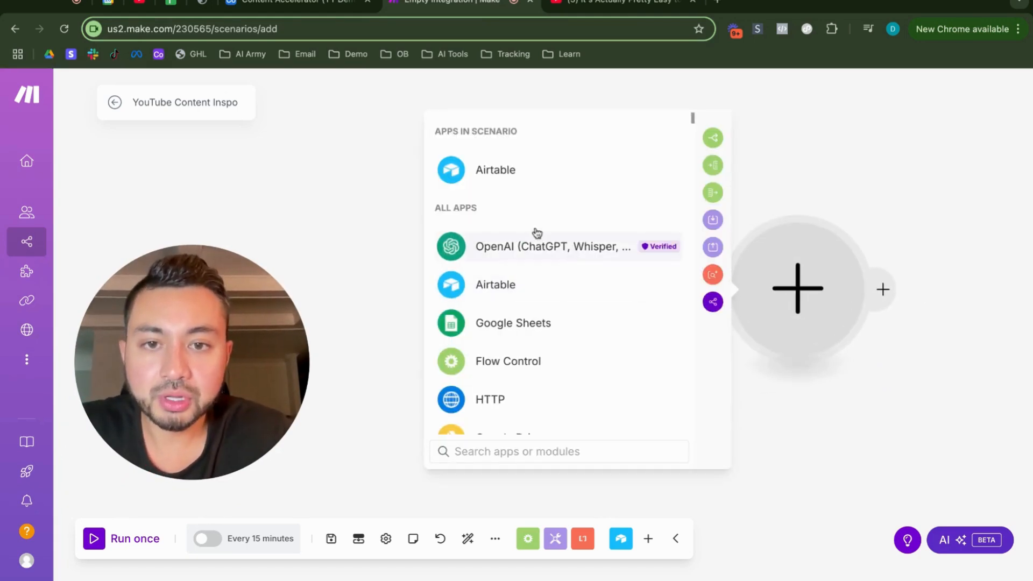
{"action": "left_click", "coordinate": [805, 173]}
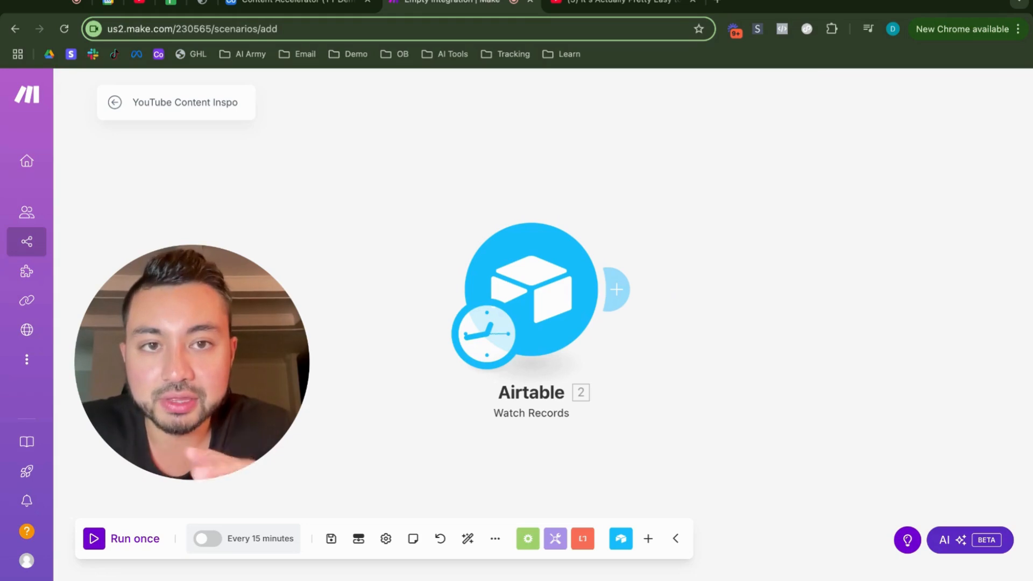
{"action": "right_click", "coordinate": [698, 208]}
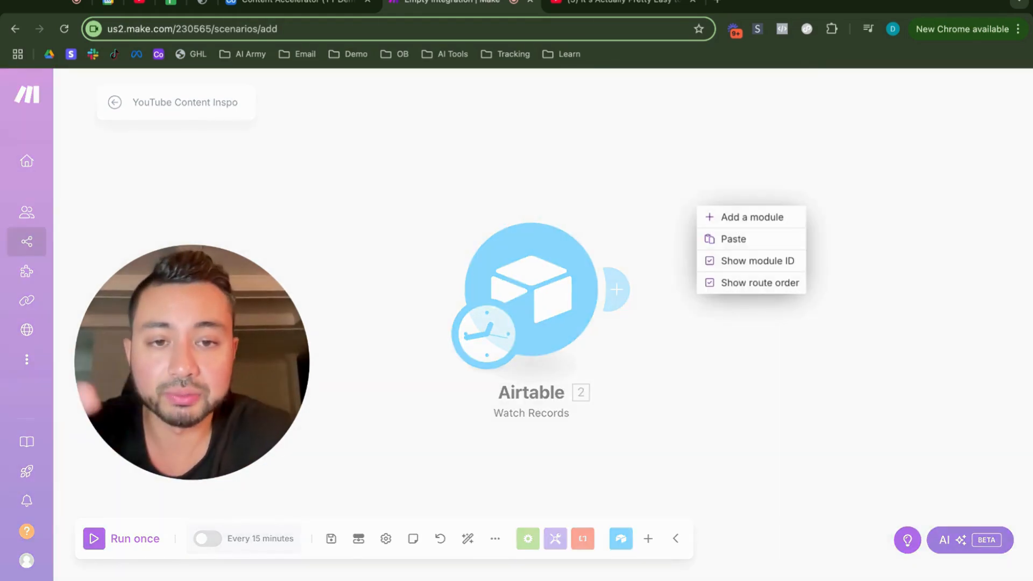
{"action": "left_click", "coordinate": [660, 206]}
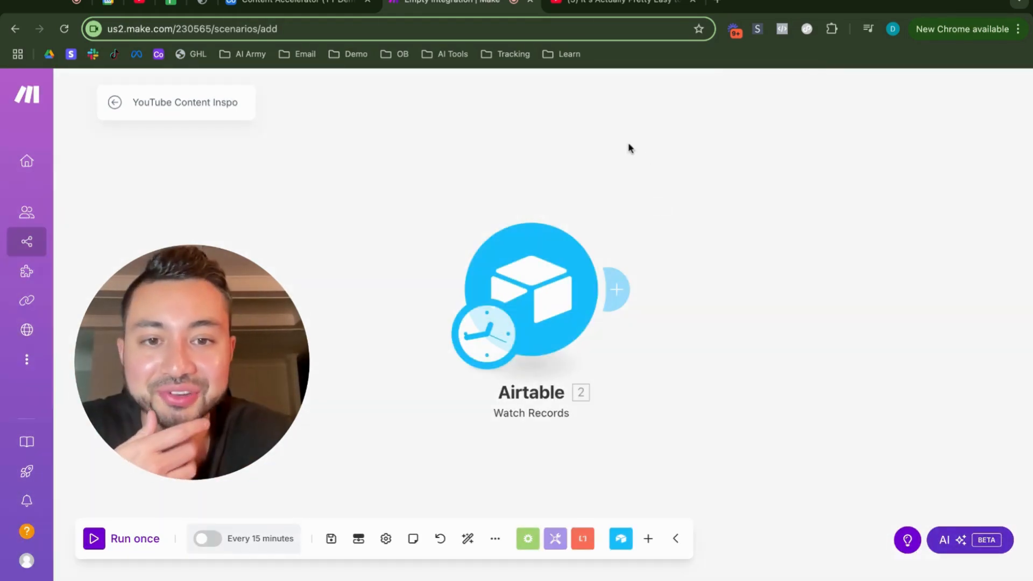
Step: Add an OpenAI Create a Completion module after Watch Records and set its model to gpt-4o-mini (system)
{"action": "left_click", "coordinate": [617, 289]}
{"action": "left_click", "coordinate": [527, 247]}
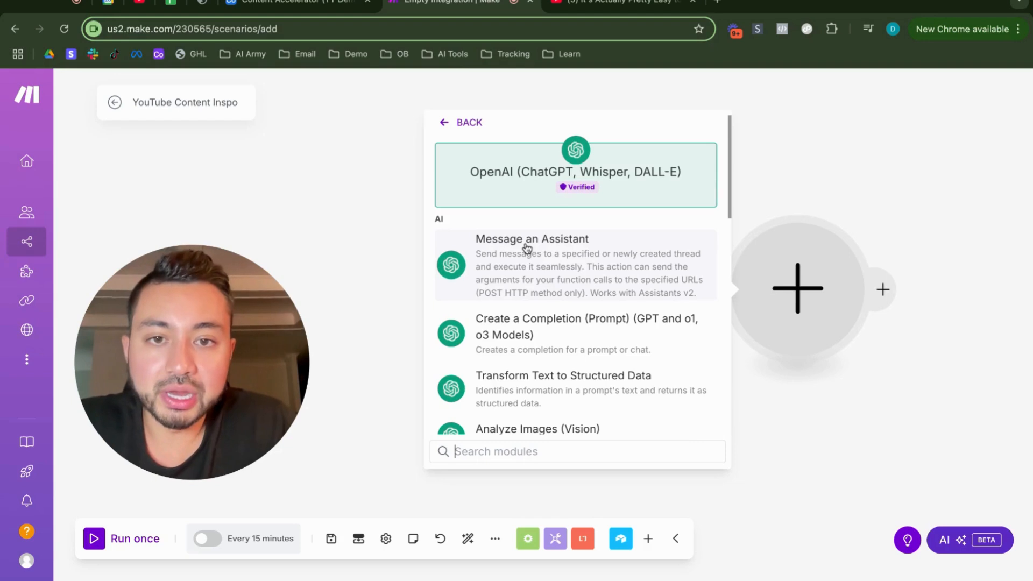
{"action": "left_click", "coordinate": [540, 340]}
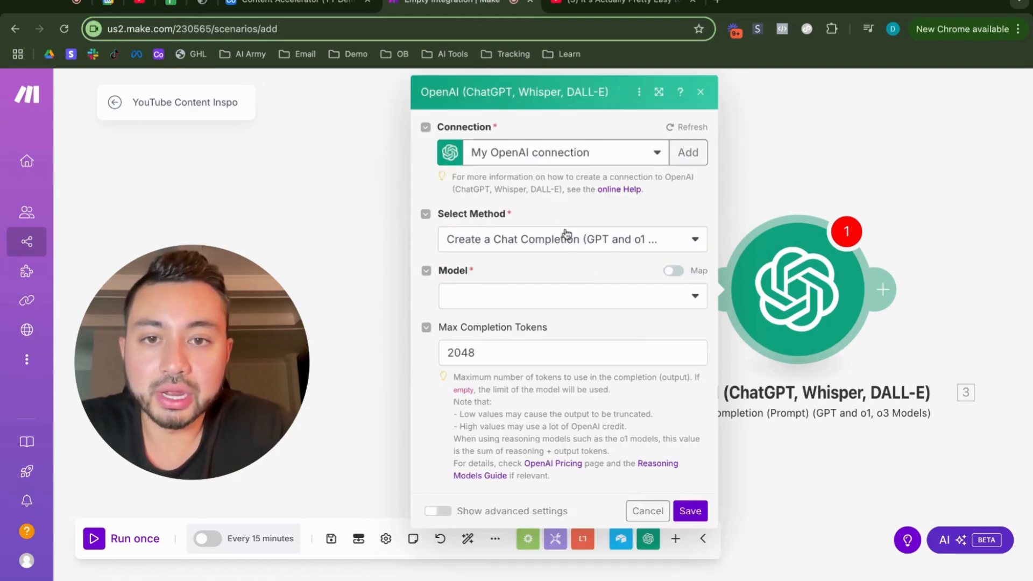
{"action": "left_click", "coordinate": [502, 301]}
{"action": "scroll", "coordinate": [501, 424], "scroll_direction": "down", "scroll_amount": 10}
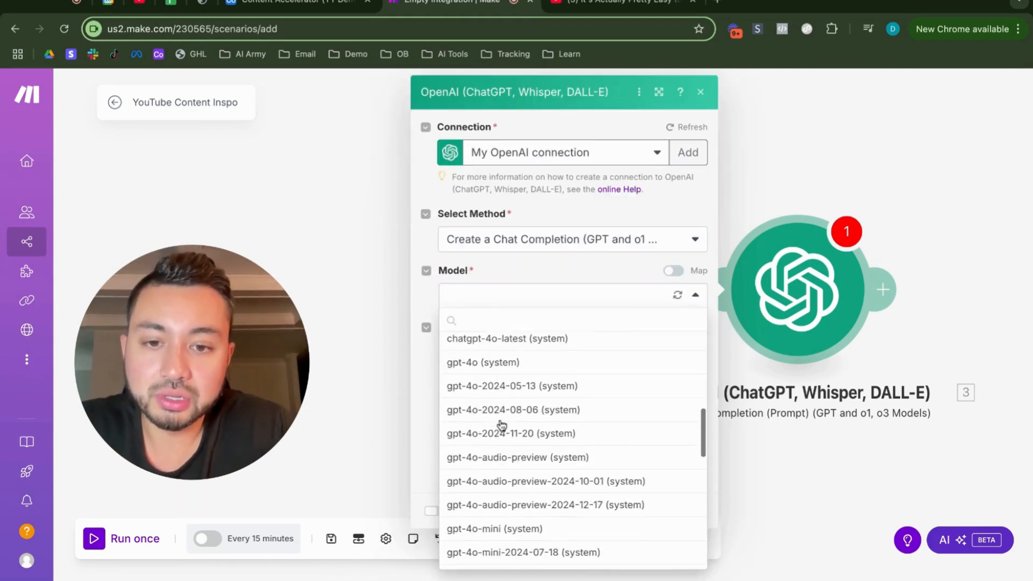
{"action": "scroll", "coordinate": [502, 425], "scroll_direction": "up", "scroll_amount": 1}
{"action": "left_click", "coordinate": [507, 381]}
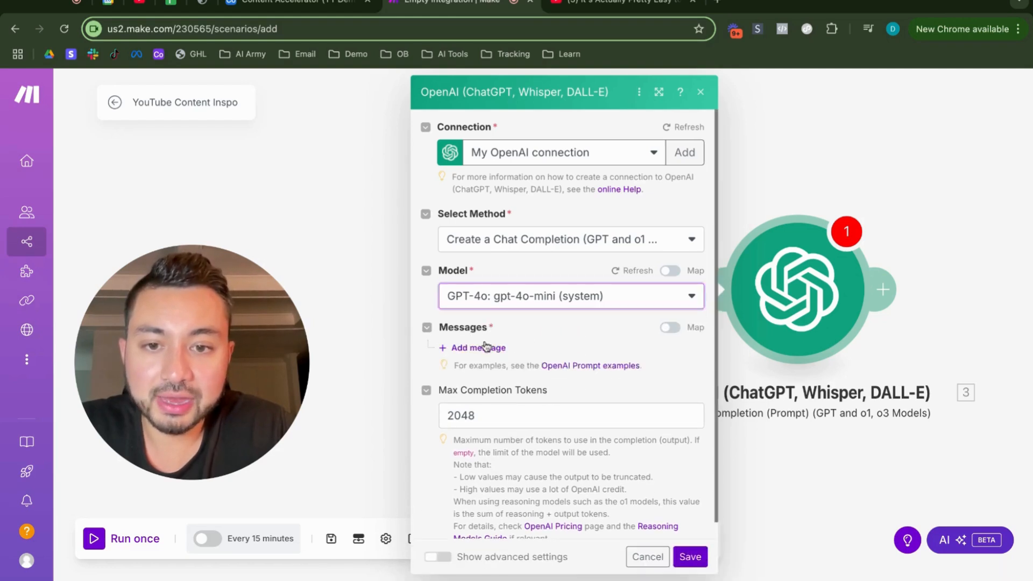
Step: Add a message with the User role to the OpenAI completion module
{"action": "left_click", "coordinate": [484, 345]}
{"action": "left_click", "coordinate": [505, 389]}
{"action": "left_click", "coordinate": [492, 415]}
{"action": "scroll", "coordinate": [537, 362], "scroll_direction": "down", "scroll_amount": 2}
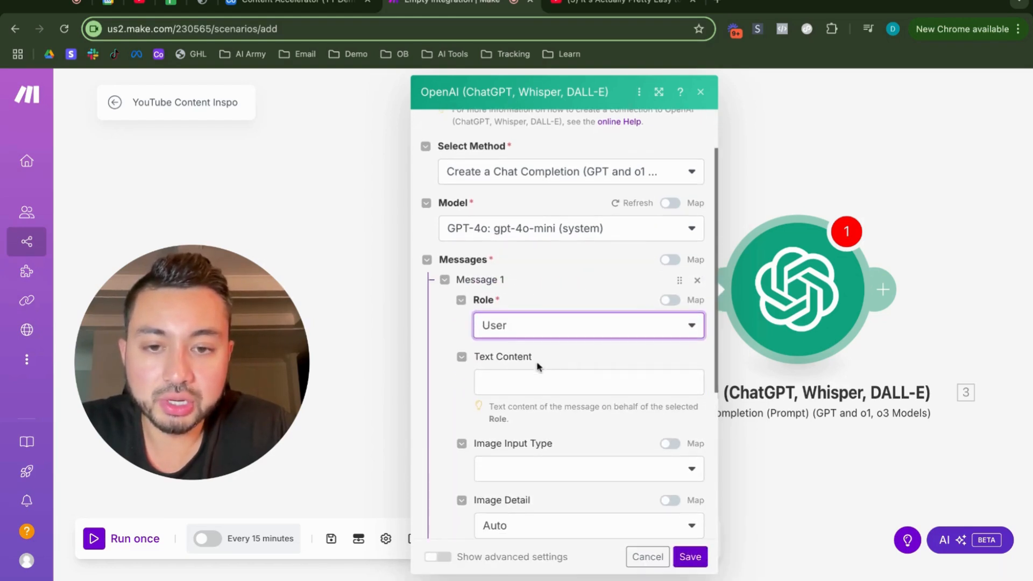
Step: Set the message text to "Take this YouTube URL, and just output the video ID" followed by the Airtable URL field, and save the module
{"action": "left_click", "coordinate": [511, 382]}
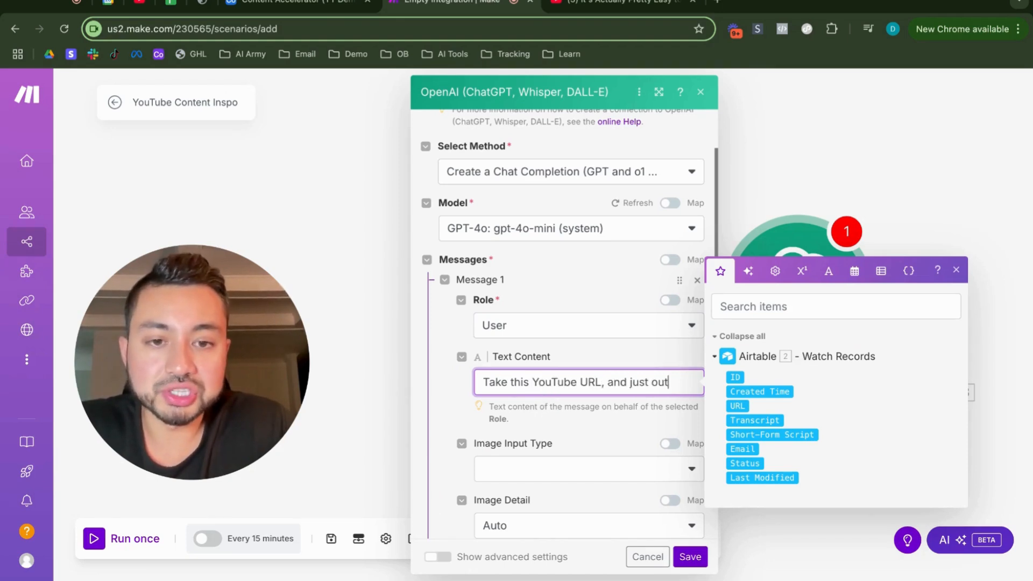
{"action": "type", "text": "he video ID"}
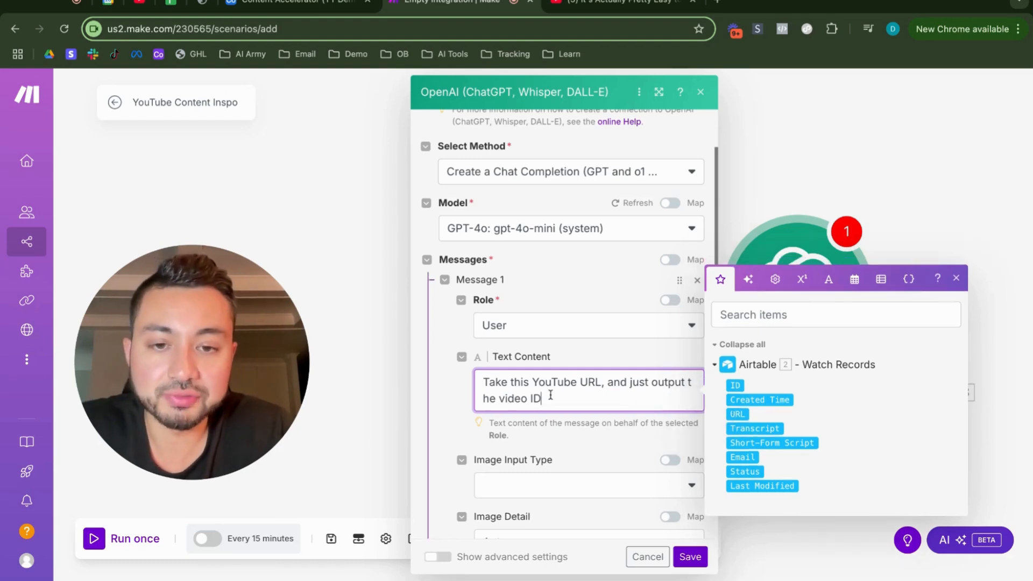
{"action": "key", "text": "Return"}
{"action": "key", "text": "Return"}
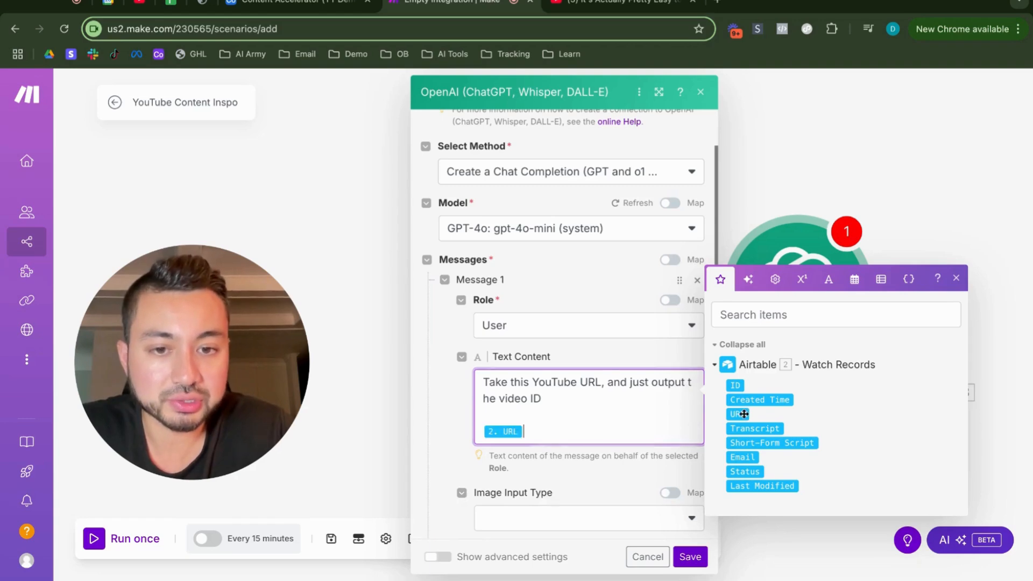
{"action": "scroll", "coordinate": [602, 398], "scroll_direction": "down", "scroll_amount": 5}
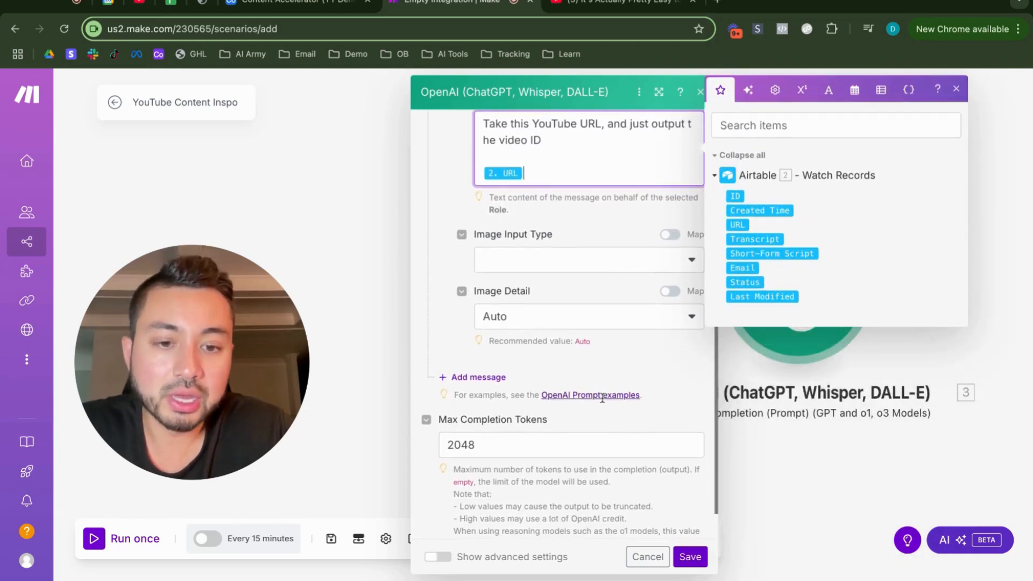
{"action": "left_click", "coordinate": [690, 556]}
{"action": "right_click", "coordinate": [715, 498]}
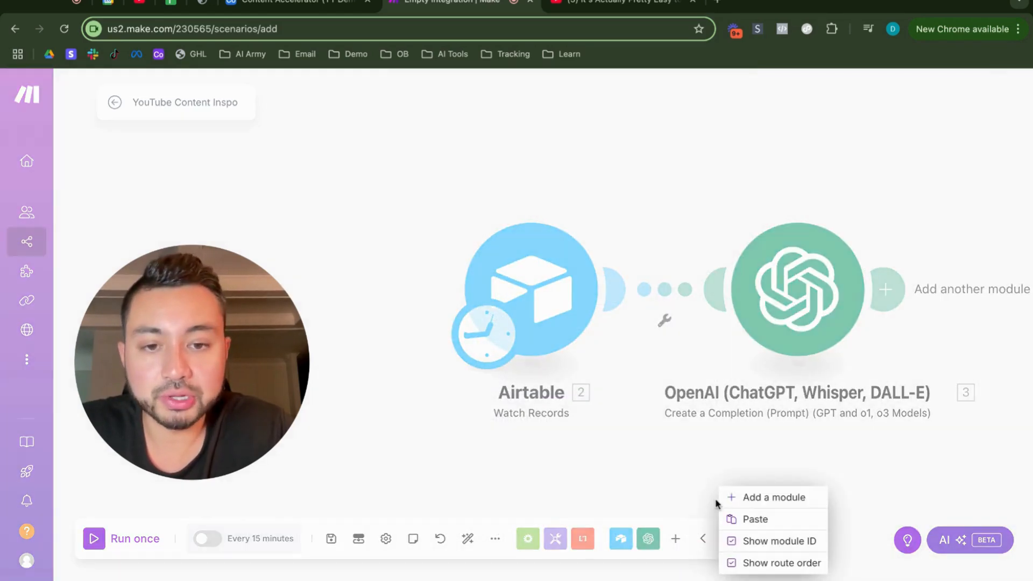
{"action": "left_click", "coordinate": [610, 462]}
{"action": "scroll", "coordinate": [657, 462], "scroll_direction": "right", "scroll_amount": 3}
{"action": "scroll", "coordinate": [658, 463], "scroll_direction": "down", "scroll_amount": 2}
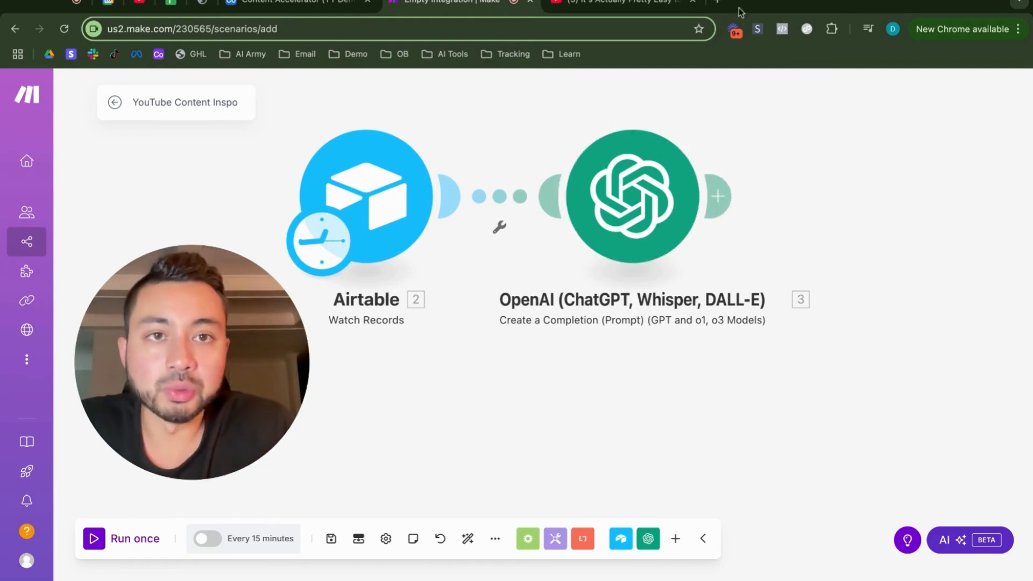
Step: Open rapidapi.com in a new browser tab and sign in with the Google account
{"action": "left_click", "coordinate": [719, 5]}
{"action": "type", "text": "rapidapi.com"}
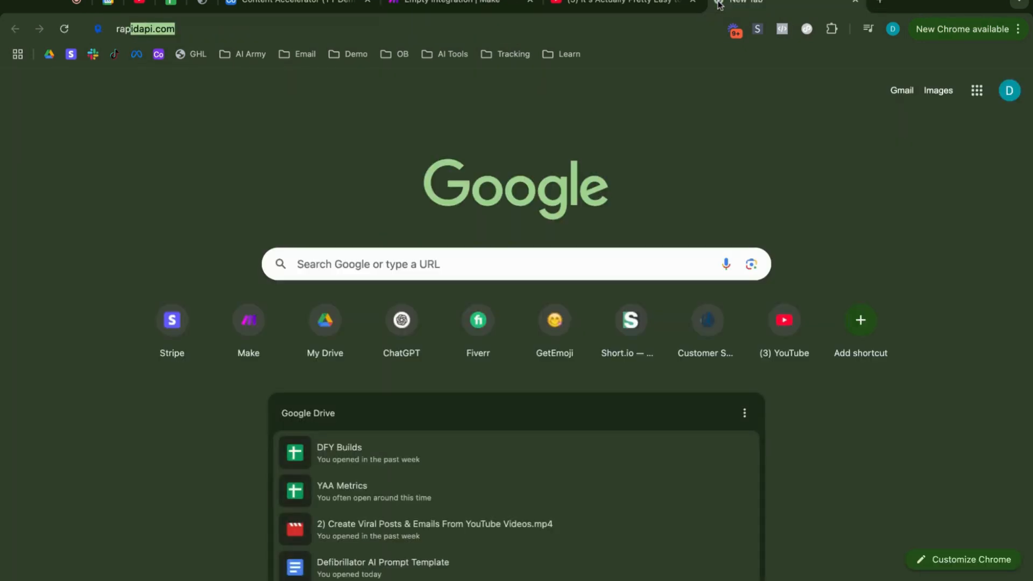
{"action": "key", "text": "Return"}
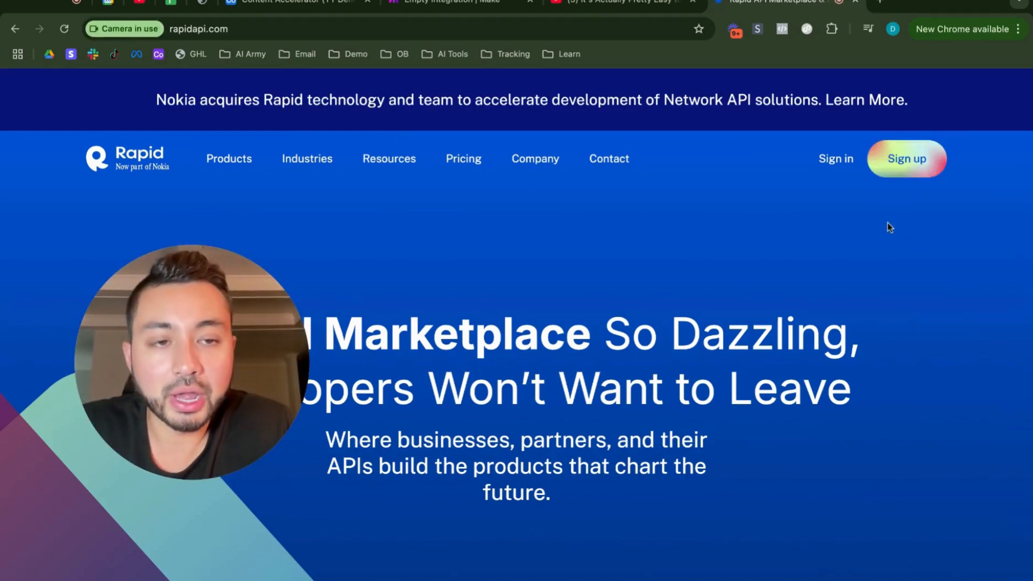
{"action": "left_click", "coordinate": [853, 165]}
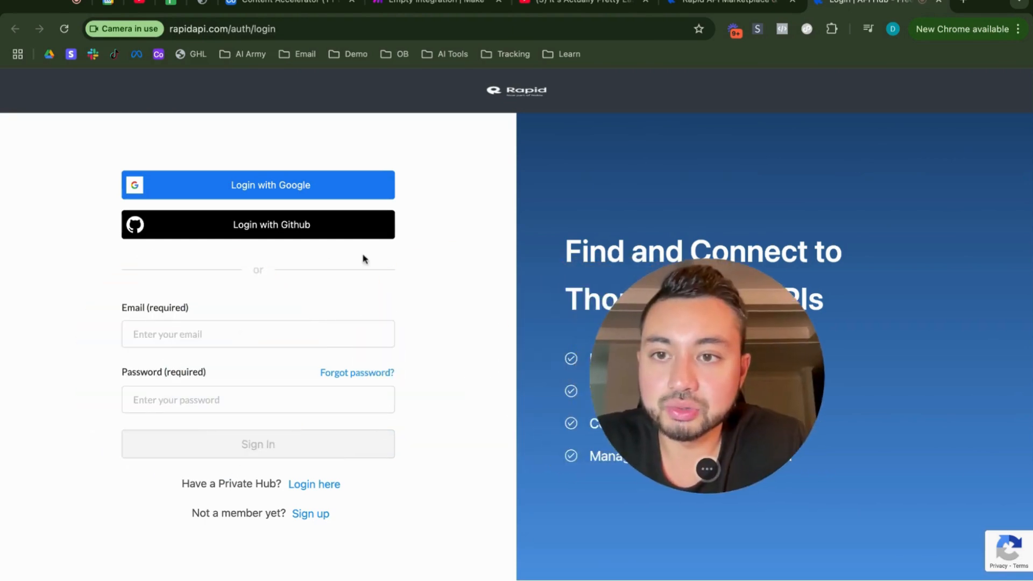
{"action": "left_click", "coordinate": [295, 188]}
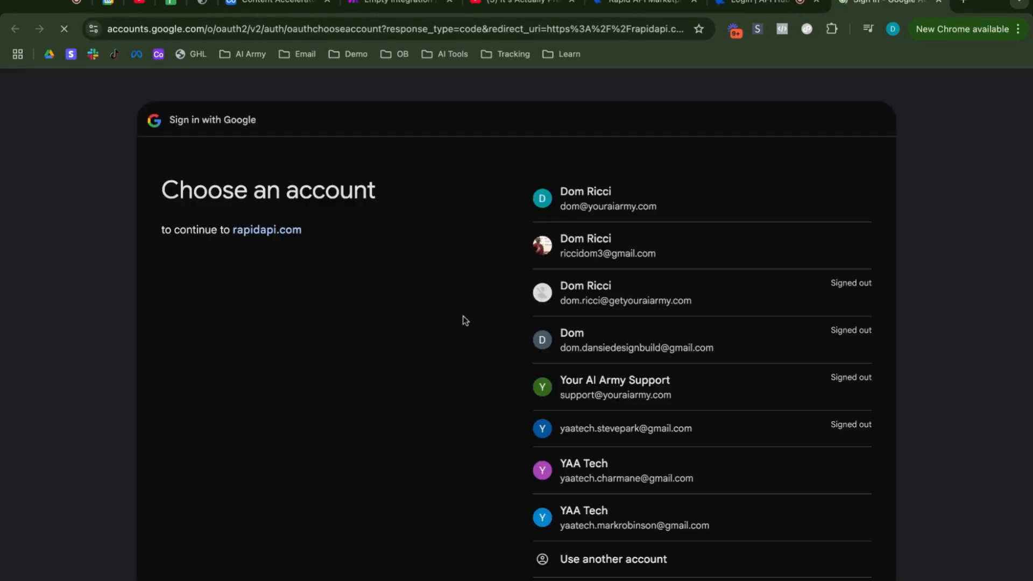
{"action": "left_click", "coordinate": [574, 217]}
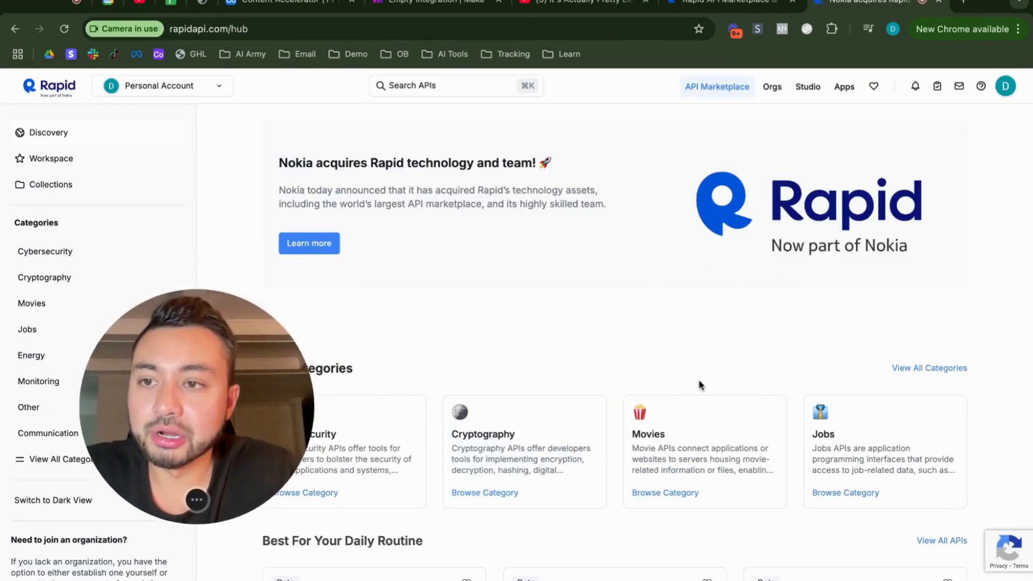
Step: Open the Youtube Transcript API from the workspace's subscriptions
{"action": "left_click", "coordinate": [50, 160]}
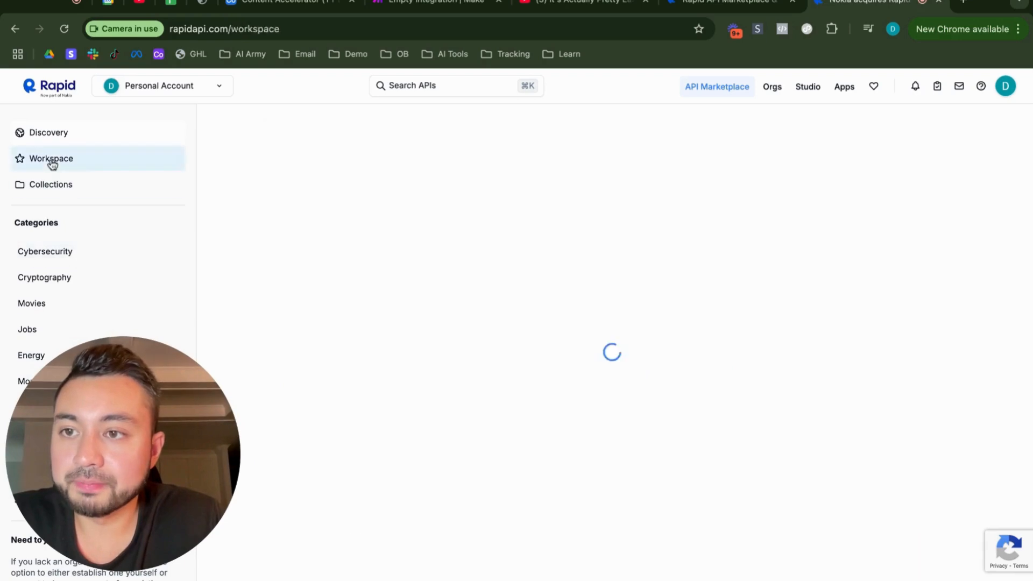
{"action": "scroll", "coordinate": [399, 283], "scroll_direction": "down", "scroll_amount": 5}
{"action": "scroll", "coordinate": [398, 284], "scroll_direction": "down", "scroll_amount": 2}
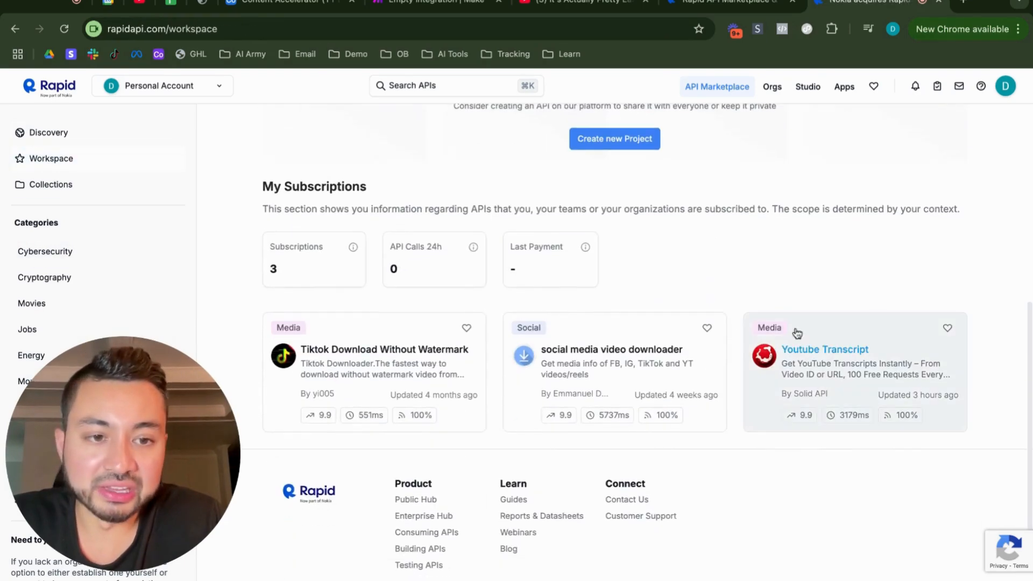
{"action": "left_click", "coordinate": [824, 351]}
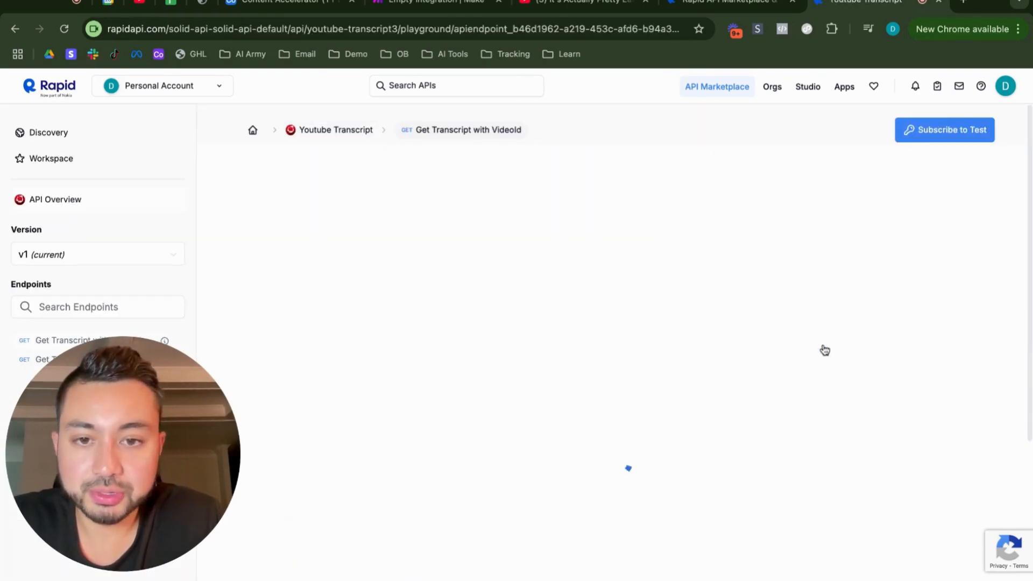
Step: Examine the Youtube Transcript API's pricing plans and the Basic plan's monthly request allowance
{"action": "left_click", "coordinate": [342, 132]}
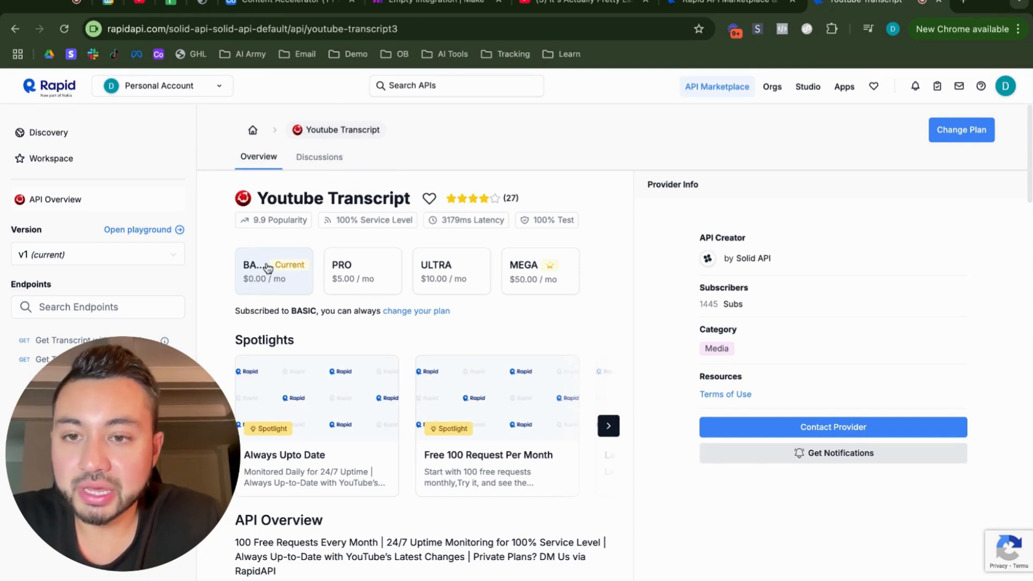
{"action": "left_click", "coordinate": [286, 290]}
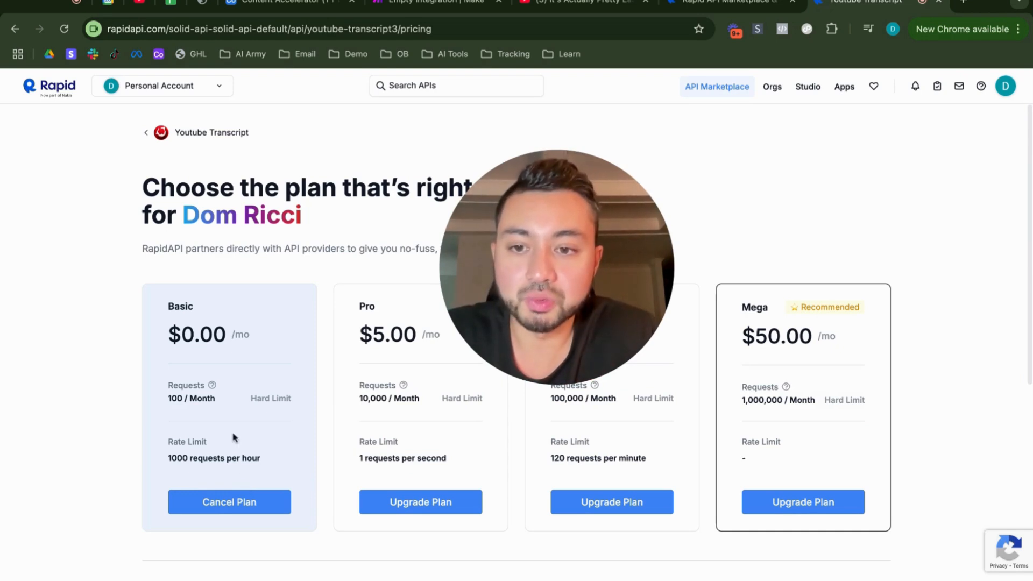
{"action": "left_click_drag", "start_coordinate": [168, 399], "coordinate": [290, 400]}
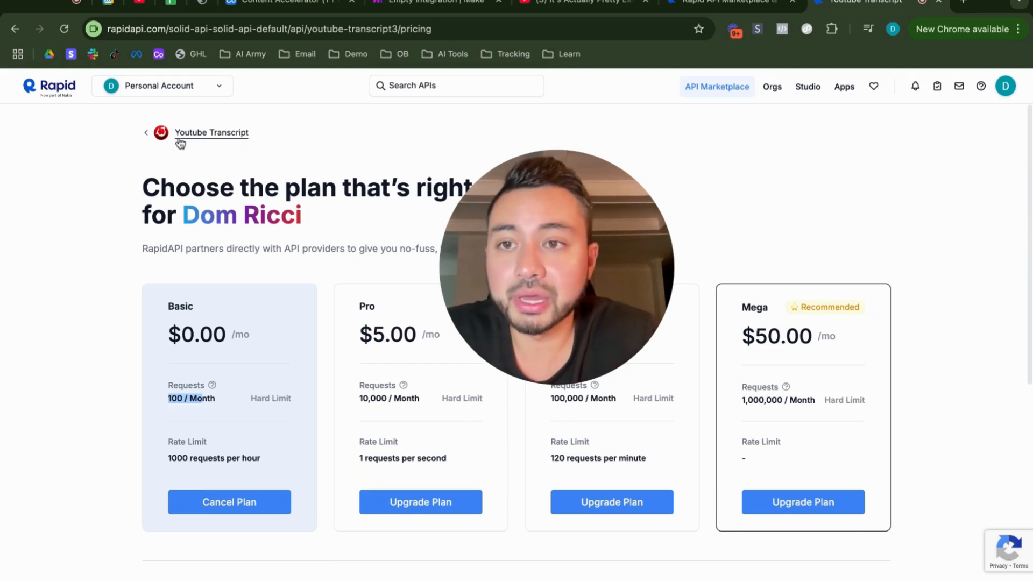
Step: Leave the pricing page, reopen the Youtube Transcript API from the workspace subscriptions, and locate the X-RapidAPI-Key of the Get Transcript with VideoId endpoint
{"action": "key", "text": "alt+Left"}
{"action": "left_click_drag", "start_coordinate": [572, 265], "coordinate": [141, 428]}
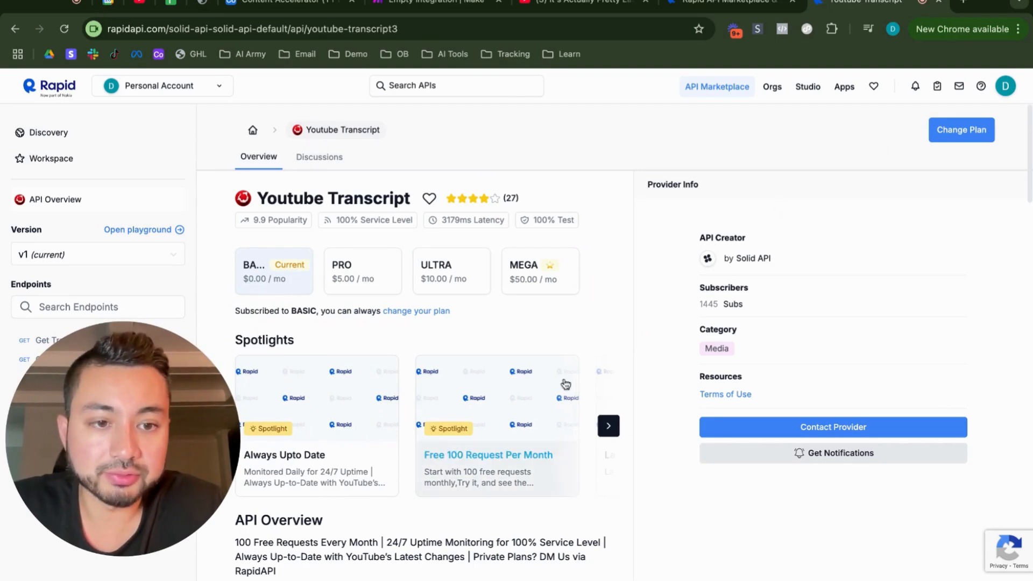
{"action": "scroll", "coordinate": [512, 415], "scroll_direction": "down", "scroll_amount": 4}
{"action": "scroll", "coordinate": [430, 301], "scroll_direction": "up", "scroll_amount": 4}
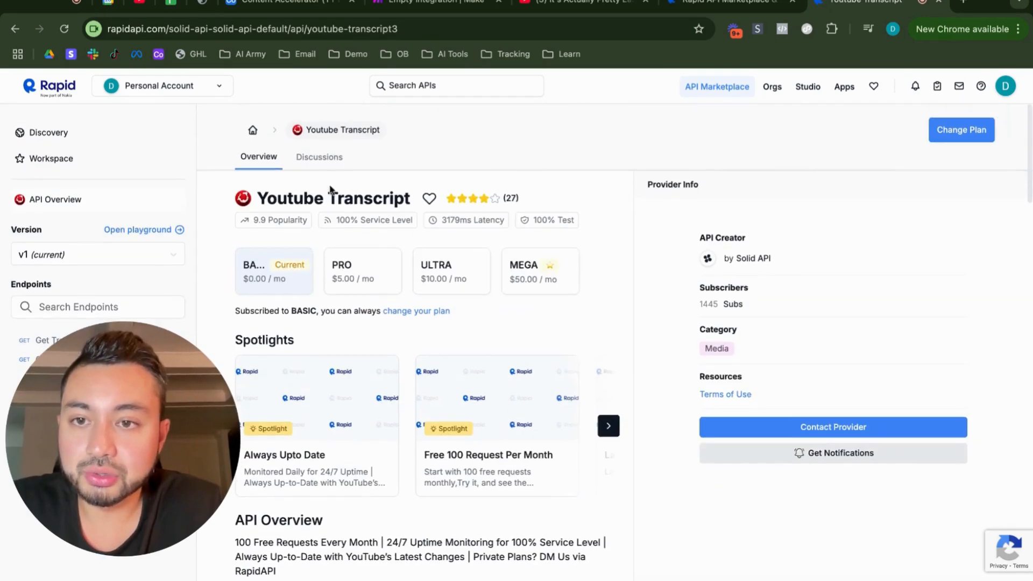
{"action": "left_click", "coordinate": [254, 131]}
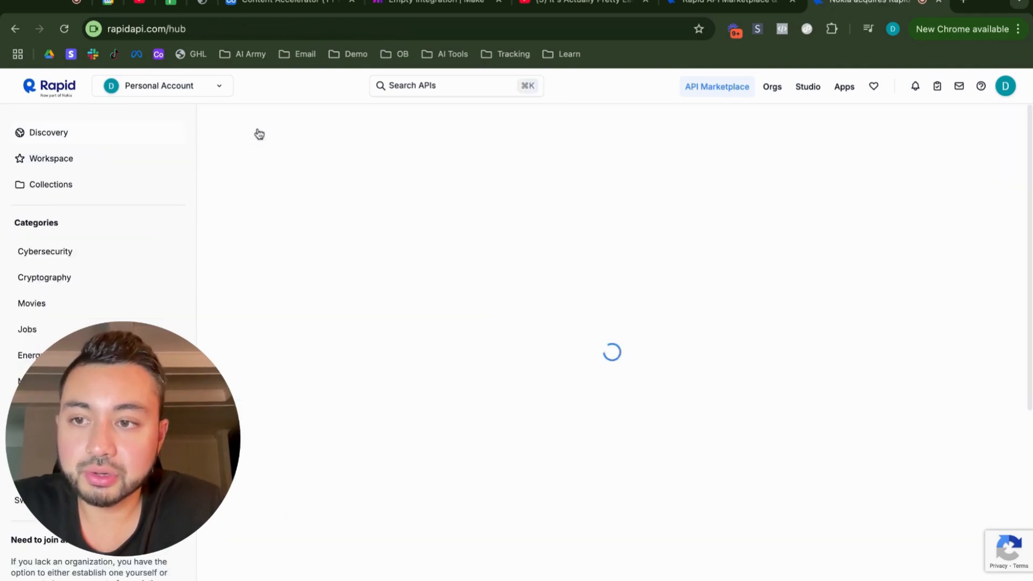
{"action": "left_click", "coordinate": [133, 160]}
{"action": "scroll", "coordinate": [664, 339], "scroll_direction": "down", "scroll_amount": 7}
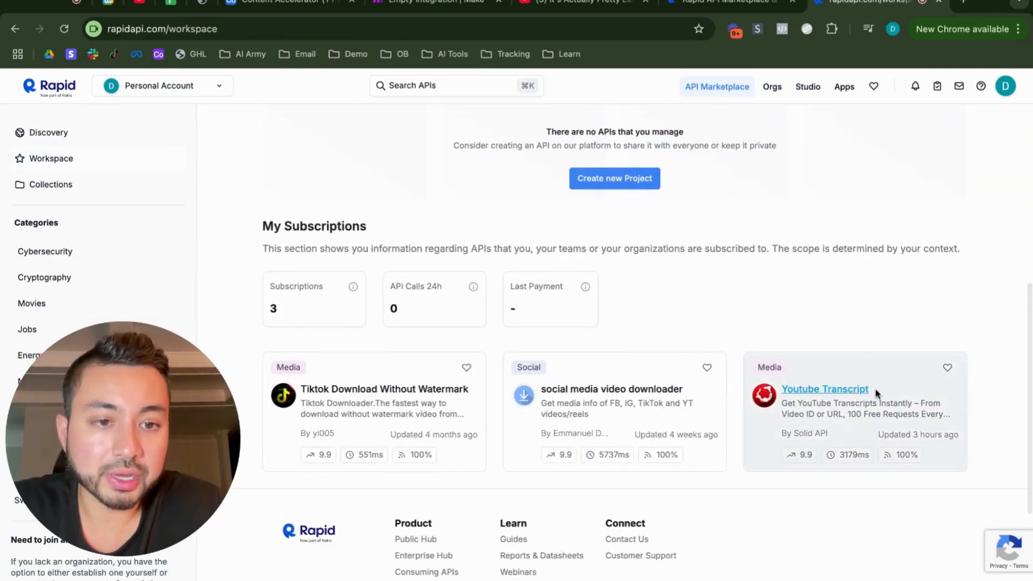
{"action": "left_click", "coordinate": [852, 389]}
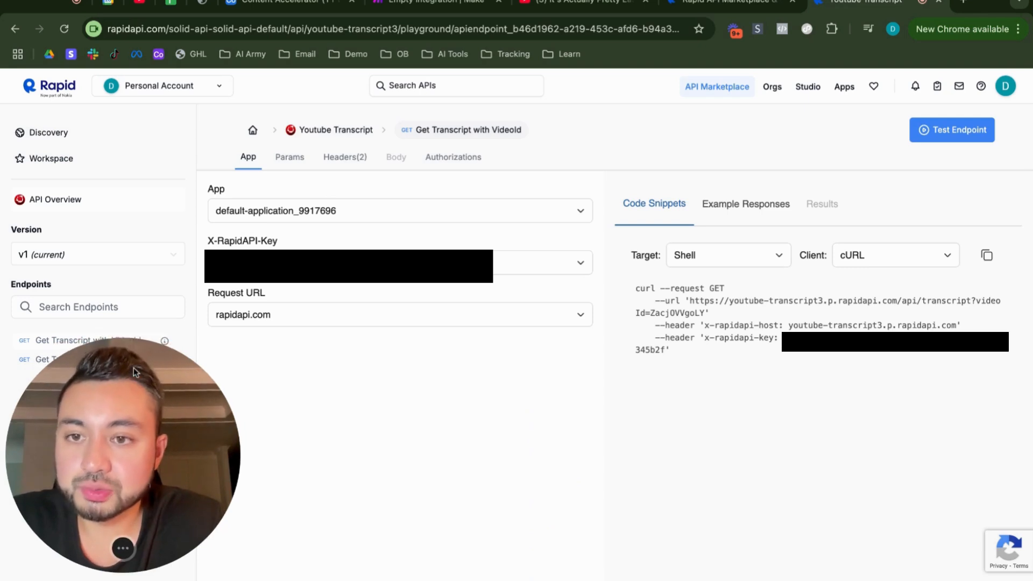
{"action": "left_click_drag", "start_coordinate": [205, 243], "coordinate": [267, 242]}
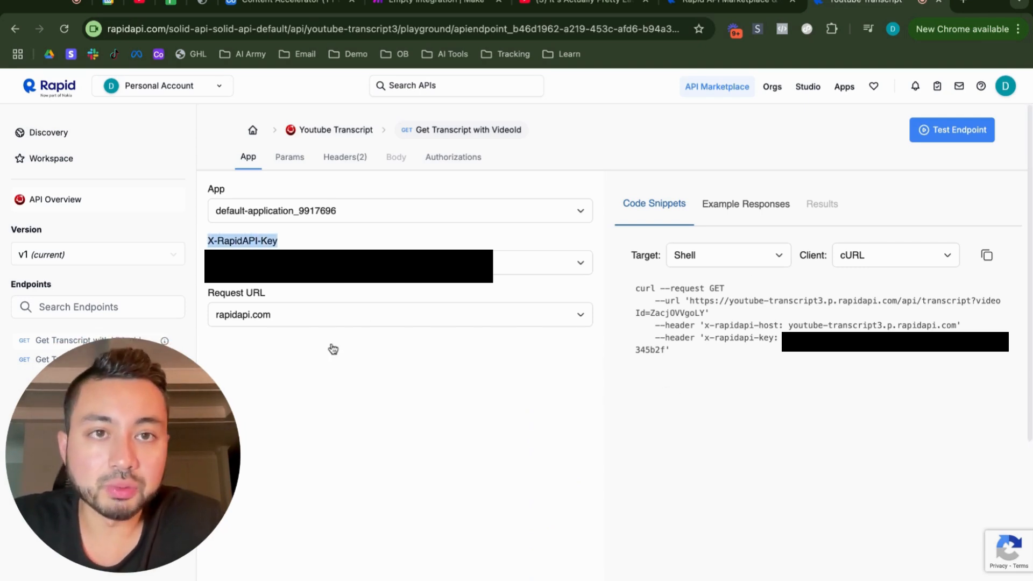
Step: Switch to the Make scenario and add an HTTP "Make an API Key Auth request" module after the OpenAI module
{"action": "left_click", "coordinate": [439, 7]}
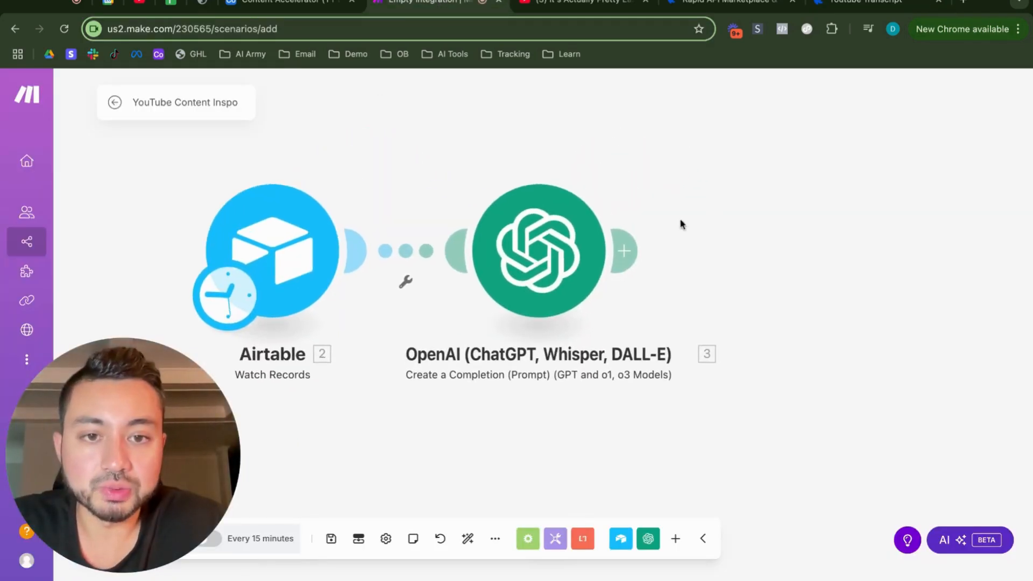
{"action": "left_click", "coordinate": [623, 251]}
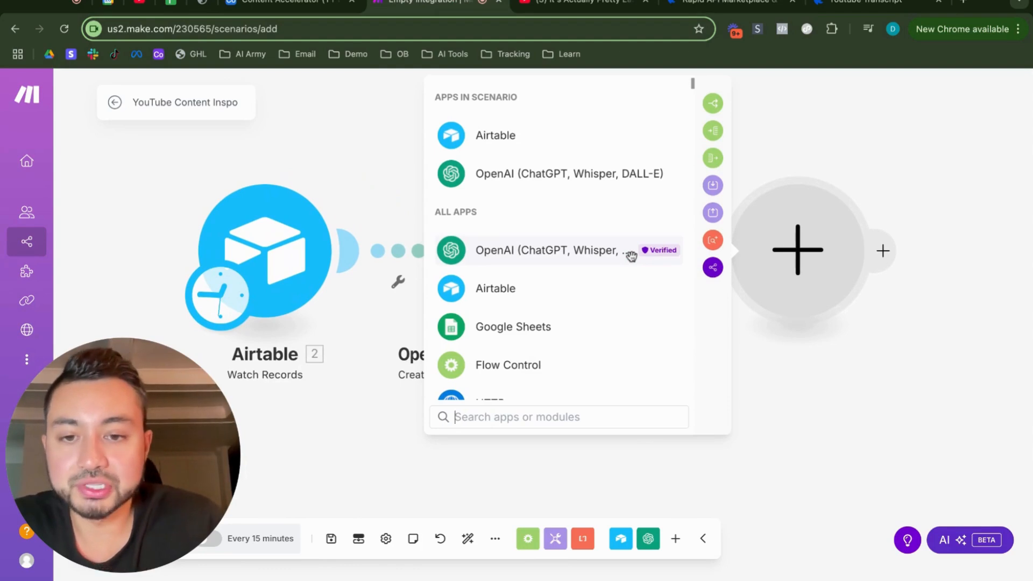
{"action": "type", "text": "http"}
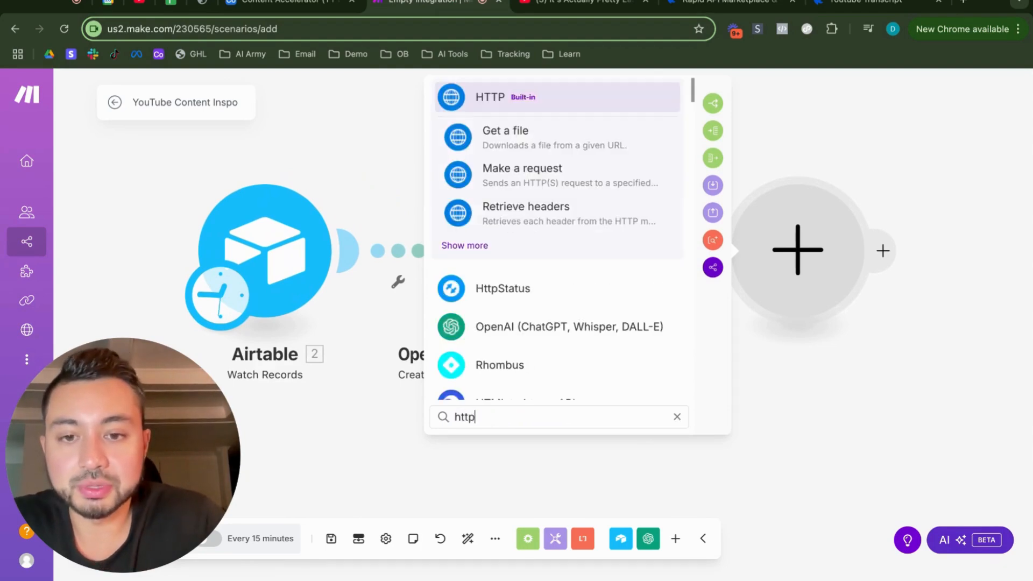
{"action": "left_click", "coordinate": [463, 249]}
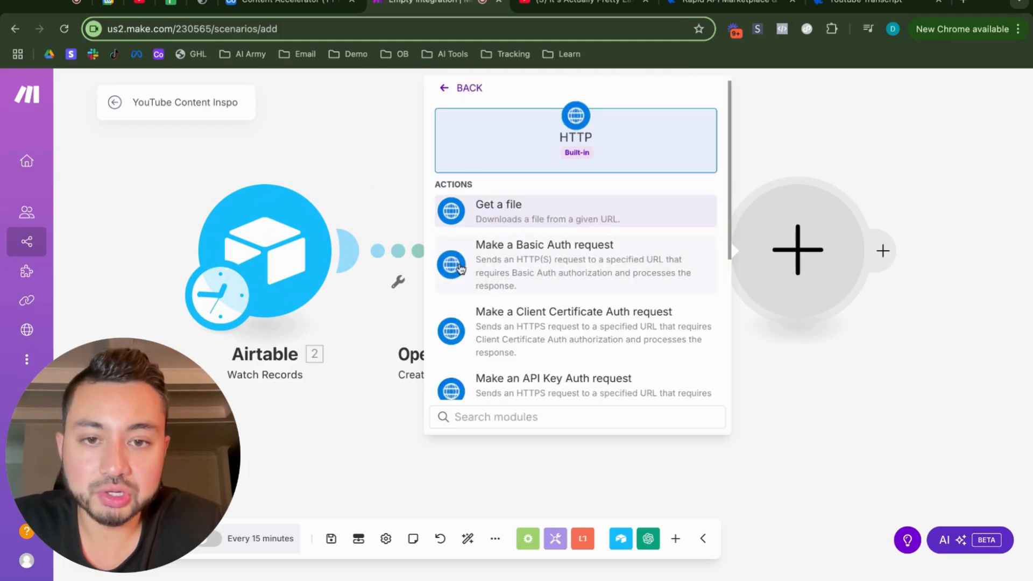
{"action": "scroll", "coordinate": [574, 265], "scroll_direction": "down", "scroll_amount": 3}
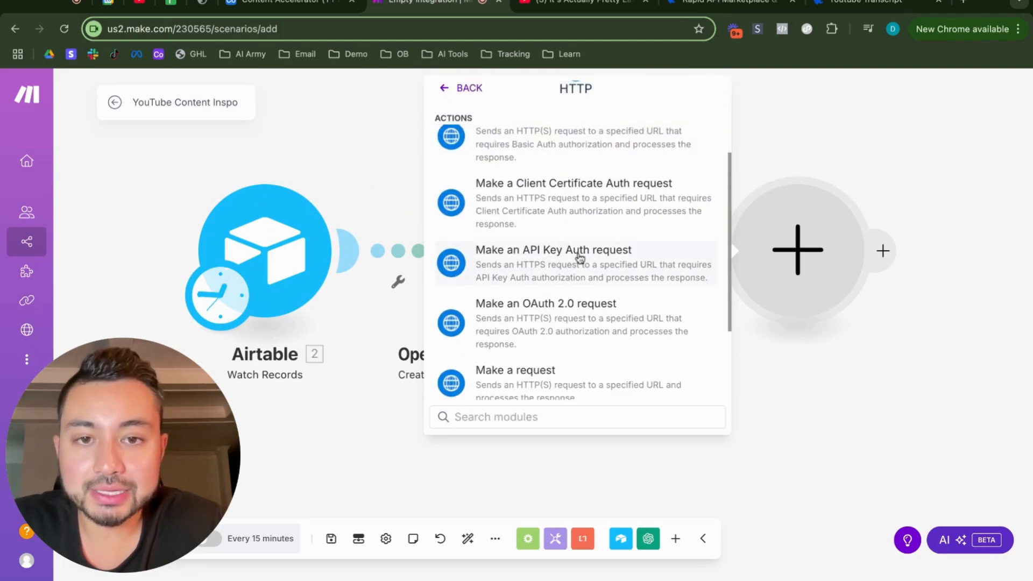
{"action": "left_click", "coordinate": [602, 256]}
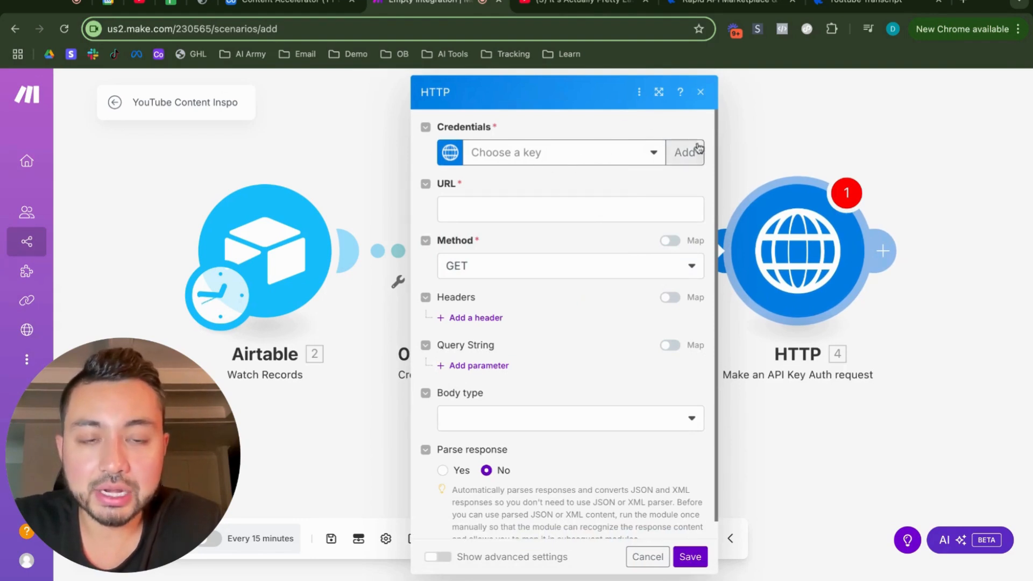
Step: Start a new keychain for the HTTP module and paste the API key from RapidAPI's code snippet into its Key field
{"action": "left_click", "coordinate": [685, 154]}
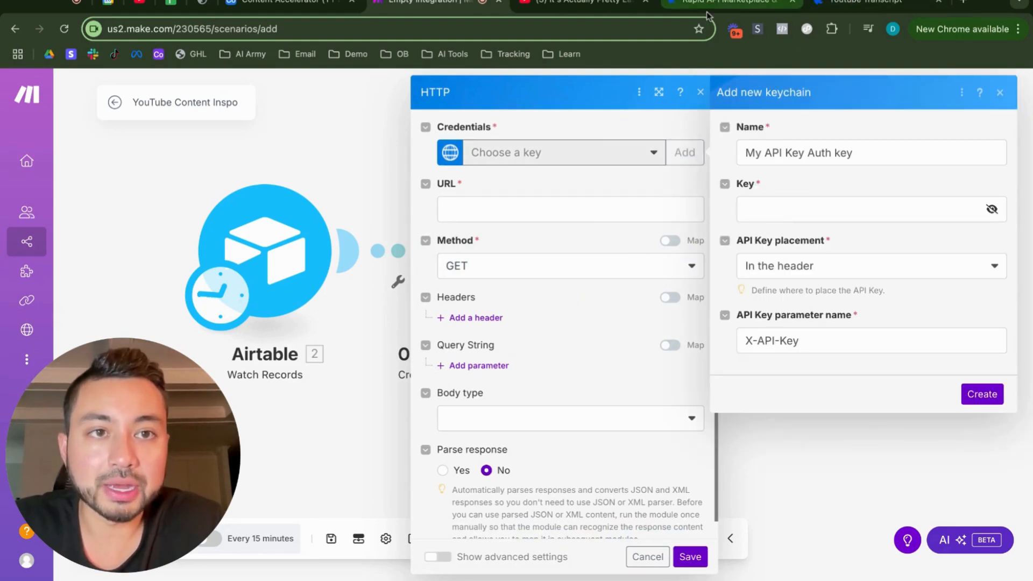
{"action": "left_click", "coordinate": [866, 4]}
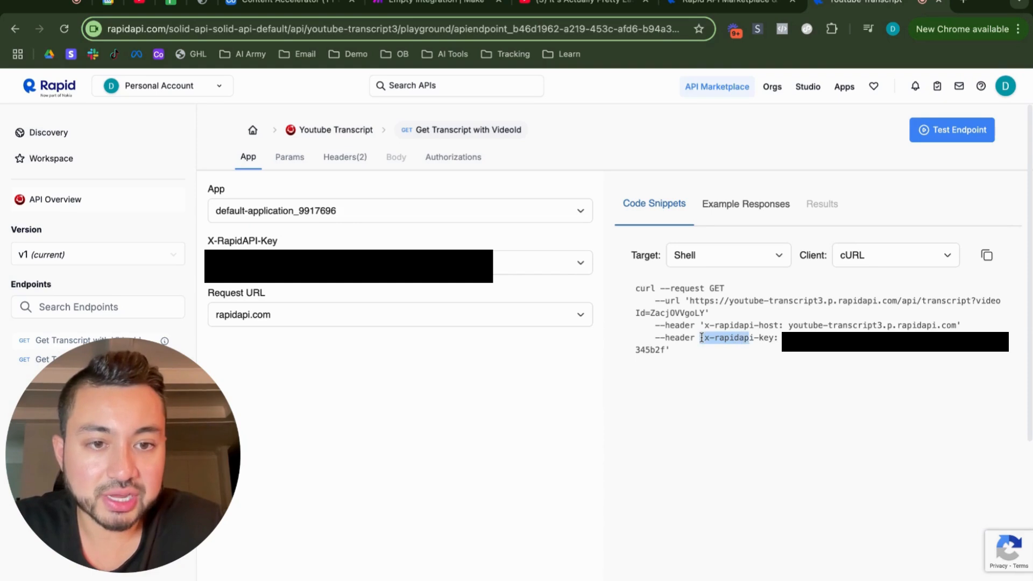
{"action": "left_click_drag", "start_coordinate": [780, 338], "coordinate": [670, 350]}
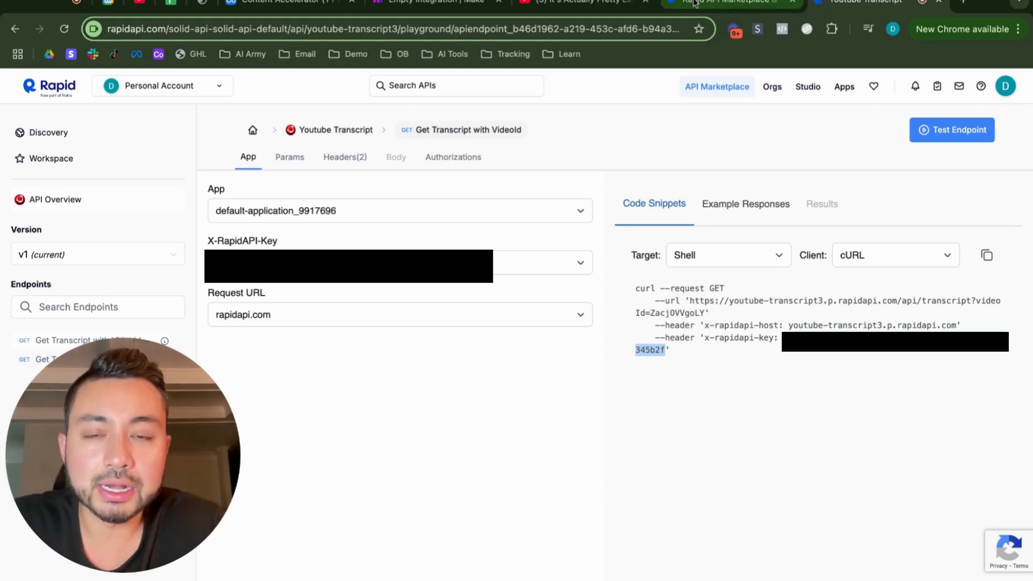
{"action": "left_click", "coordinate": [395, 6]}
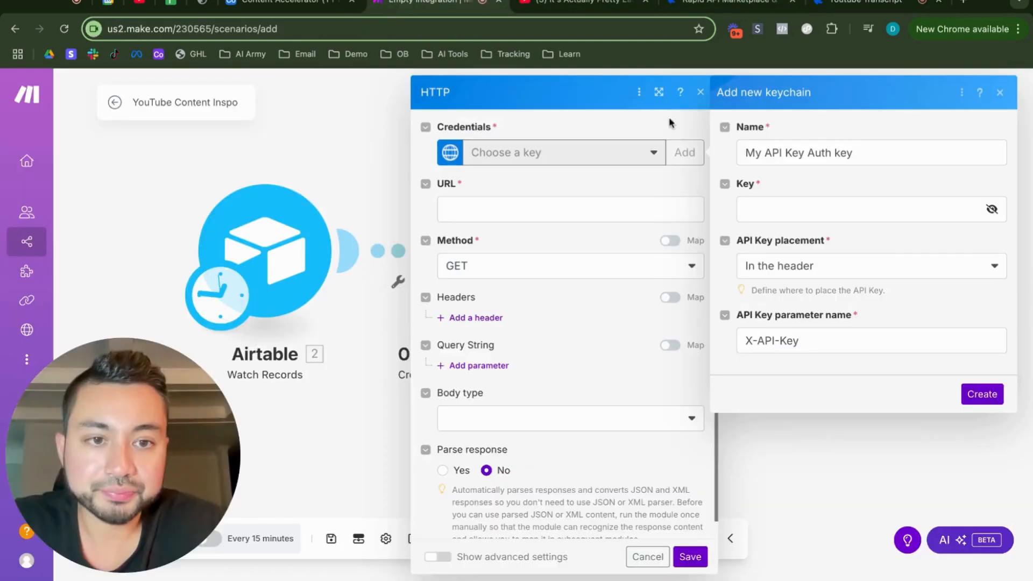
{"action": "left_click", "coordinate": [775, 215]}
{"action": "key", "text": "super+v"}
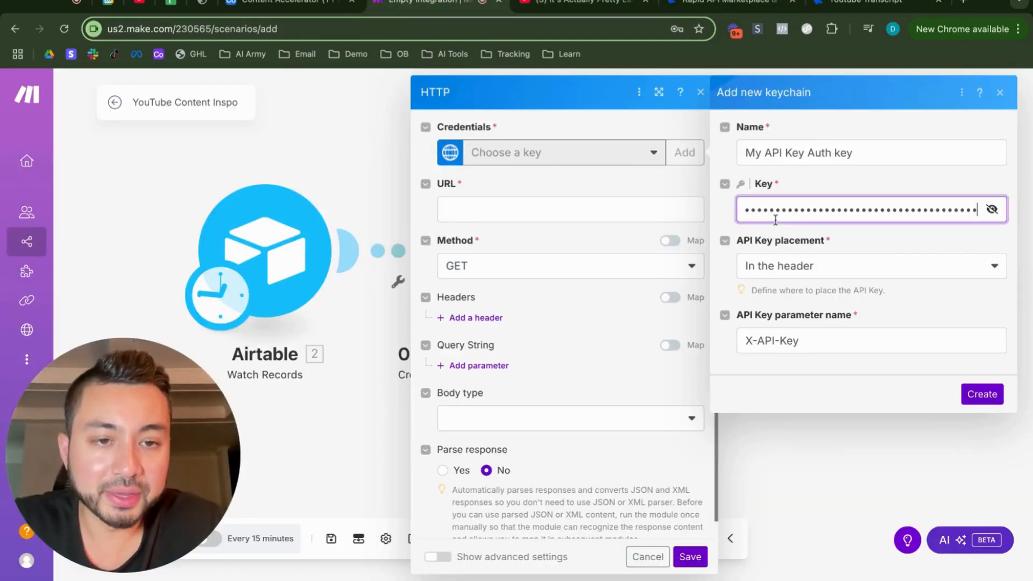
Step: Change the API key parameter name to X-RapidAPI-Key, compare it with the header name in RapidAPI's snippet, and discard the new keychain
{"action": "left_click", "coordinate": [757, 342]}
{"action": "type", "text": "Rapid"}
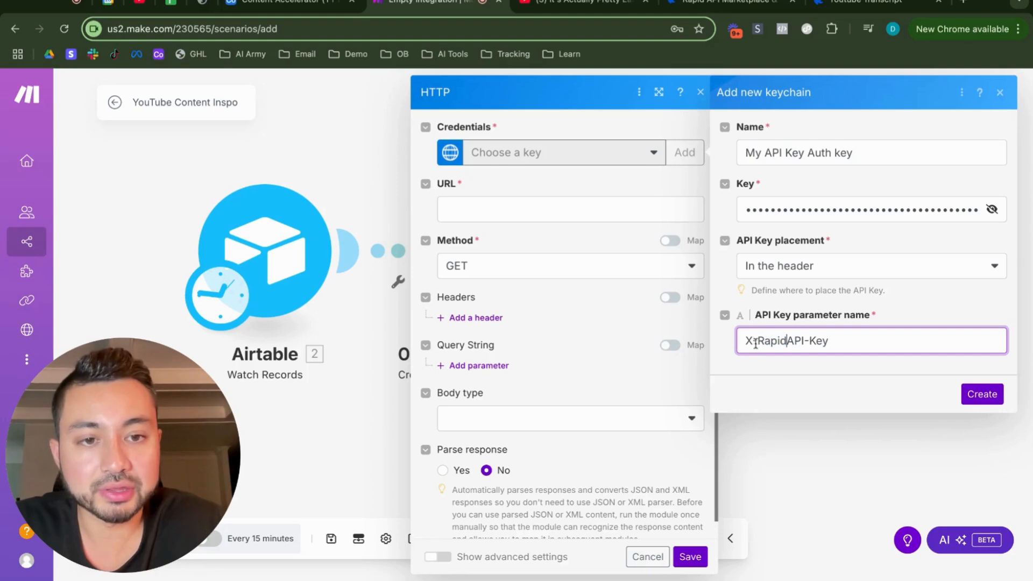
{"action": "triple_click", "coordinate": [744, 342]}
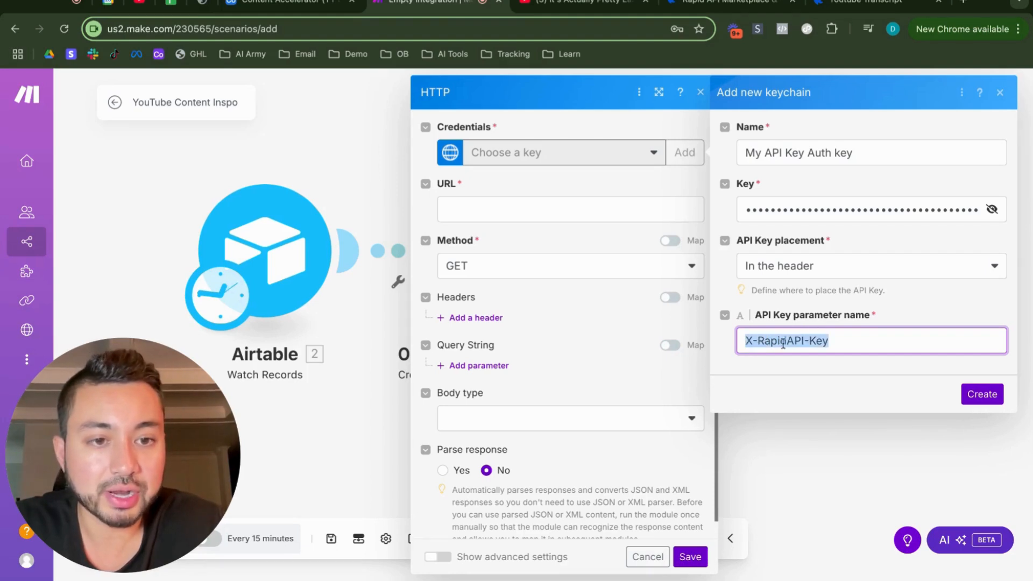
{"action": "left_click", "coordinate": [865, 2]}
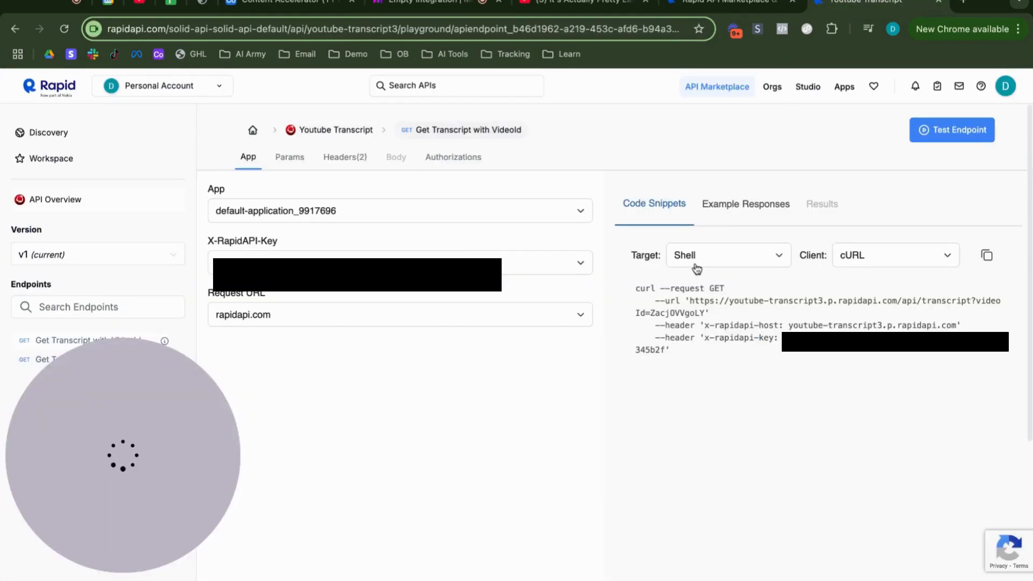
{"action": "left_click_drag", "start_coordinate": [739, 337], "coordinate": [706, 338]}
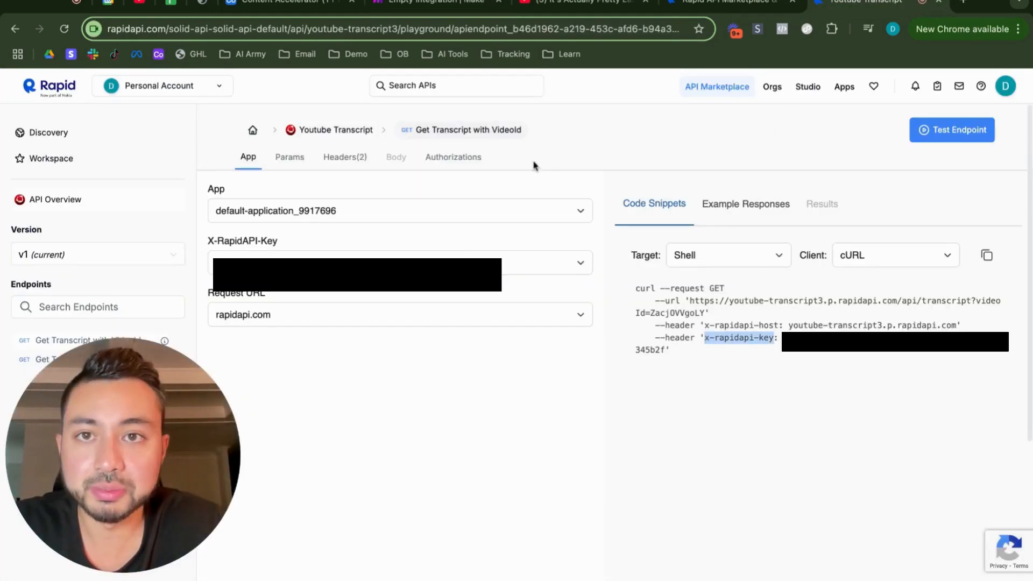
{"action": "left_click", "coordinate": [417, 8]}
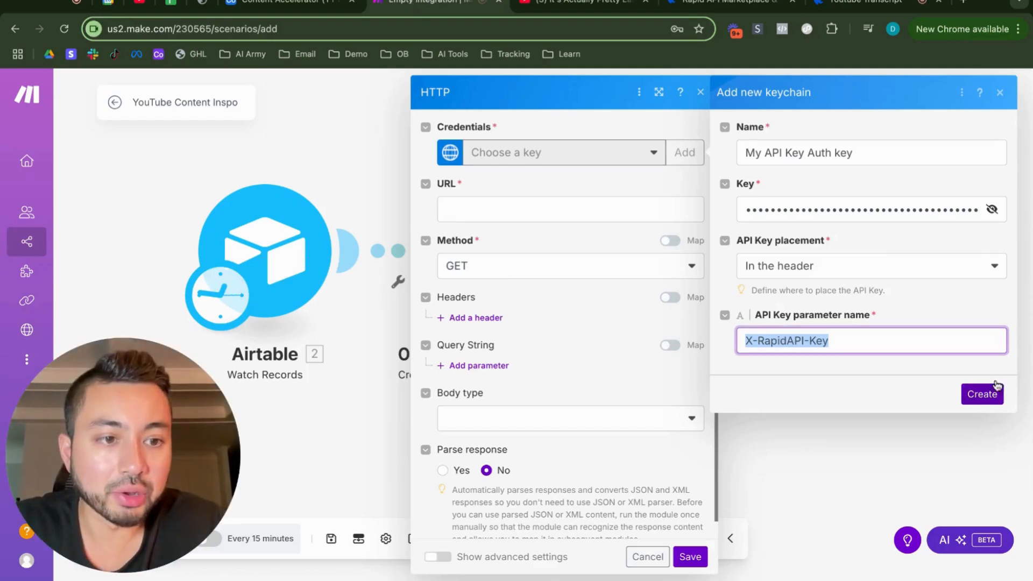
{"action": "left_click", "coordinate": [628, 192]}
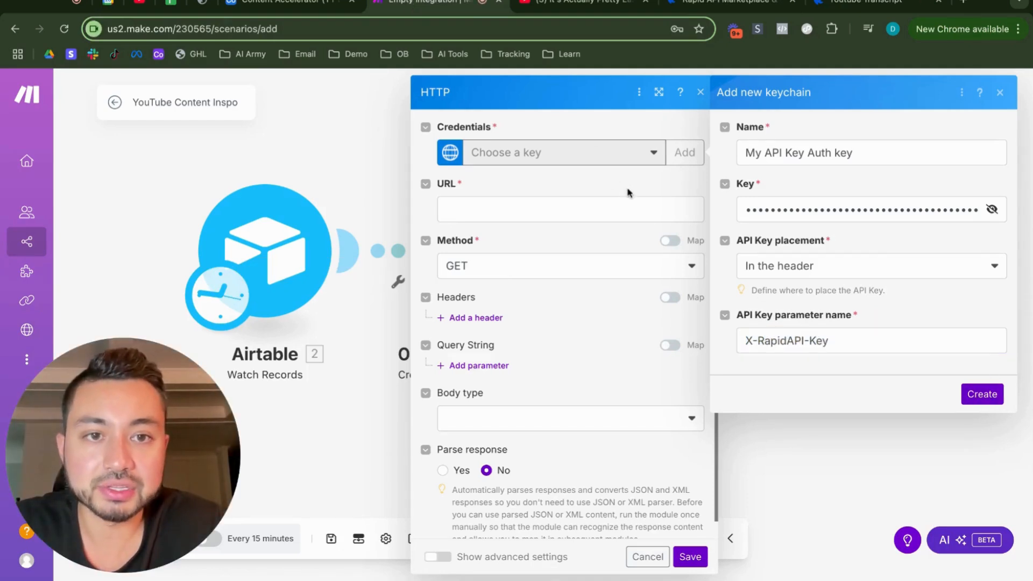
{"action": "left_click", "coordinate": [999, 91]}
{"action": "left_click", "coordinate": [554, 154]}
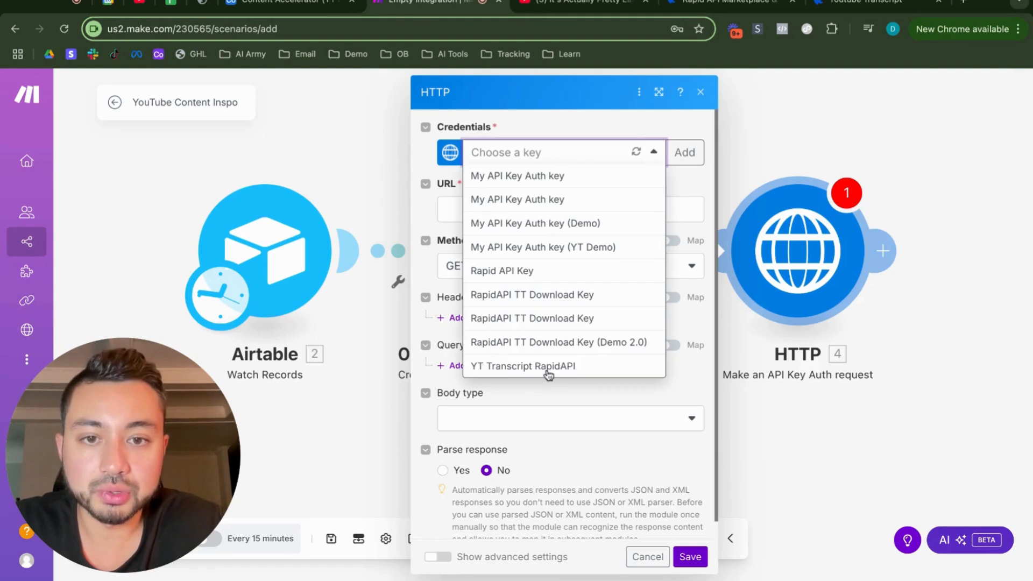
{"action": "left_click", "coordinate": [549, 367]}
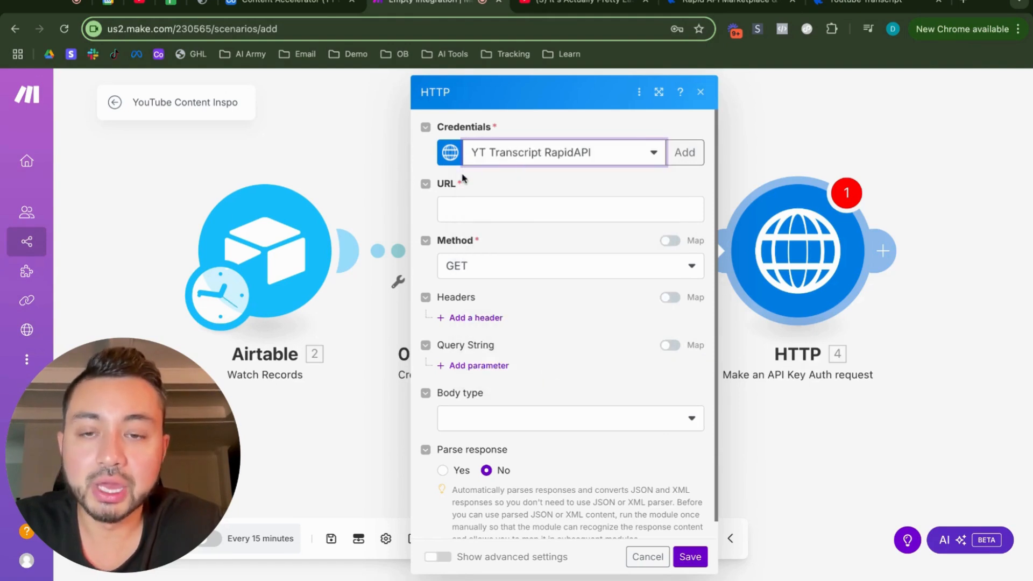
{"action": "left_click", "coordinate": [465, 215]}
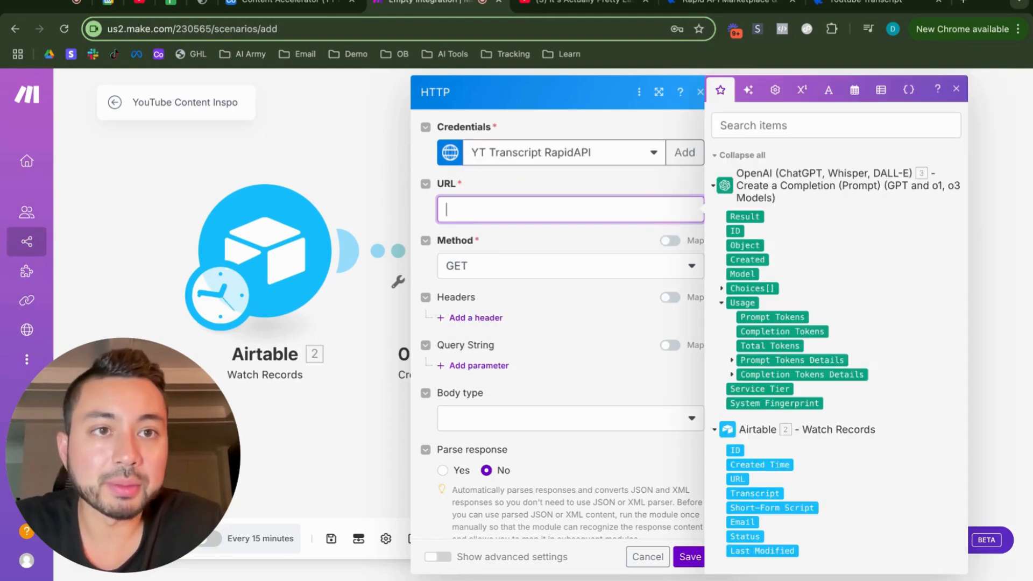
{"action": "left_click", "coordinate": [866, 3]}
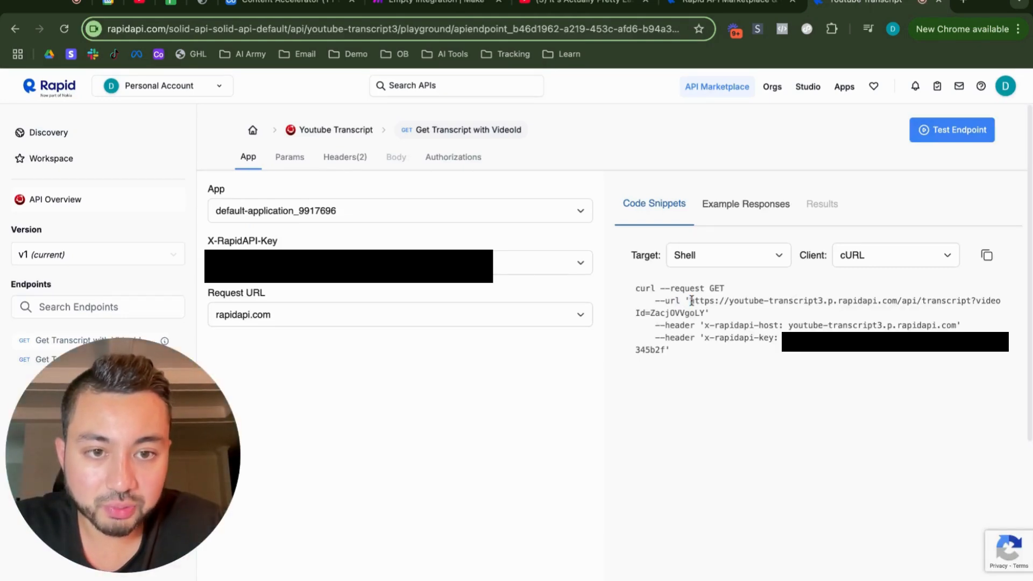
{"action": "left_click_drag", "start_coordinate": [692, 300], "coordinate": [1002, 300]}
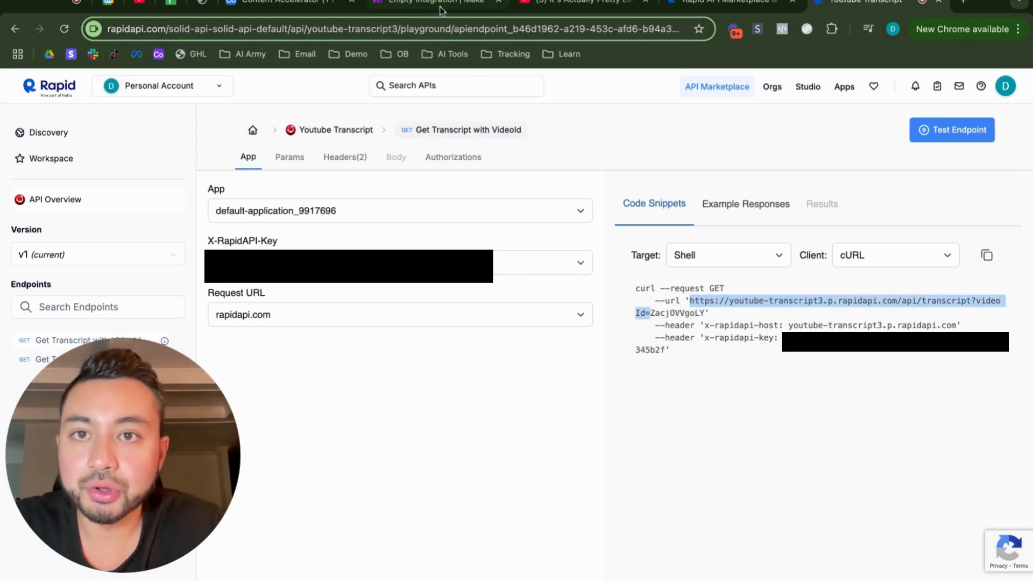
{"action": "left_click", "coordinate": [457, 5]}
{"action": "type", "text": "https://youtube-transcript3.p.rapidapi.com/api/transcript?videoId="}
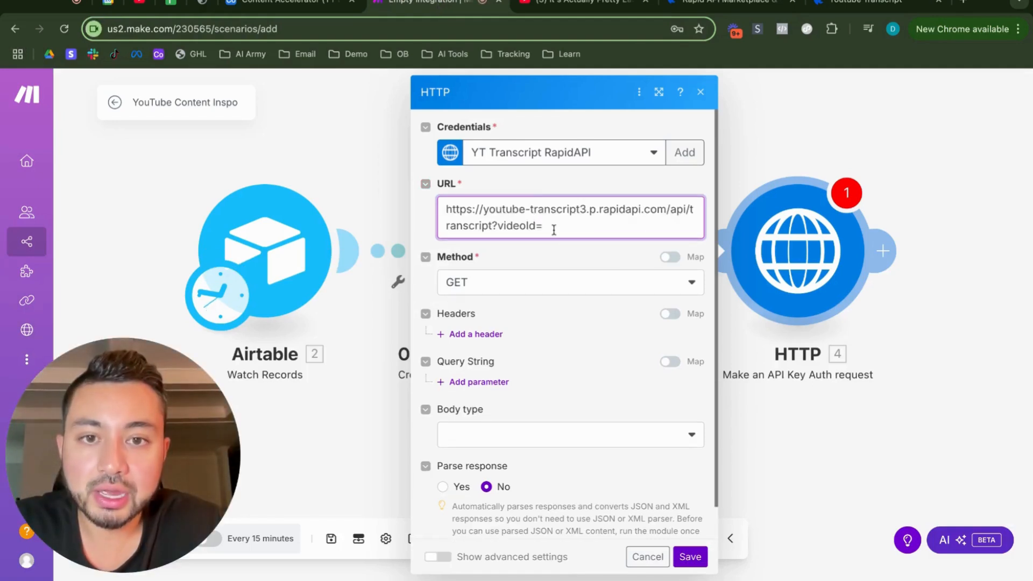
Step: Append the OpenAI module's Result to the end of the request URL and save the HTTP module
{"action": "left_click", "coordinate": [551, 227]}
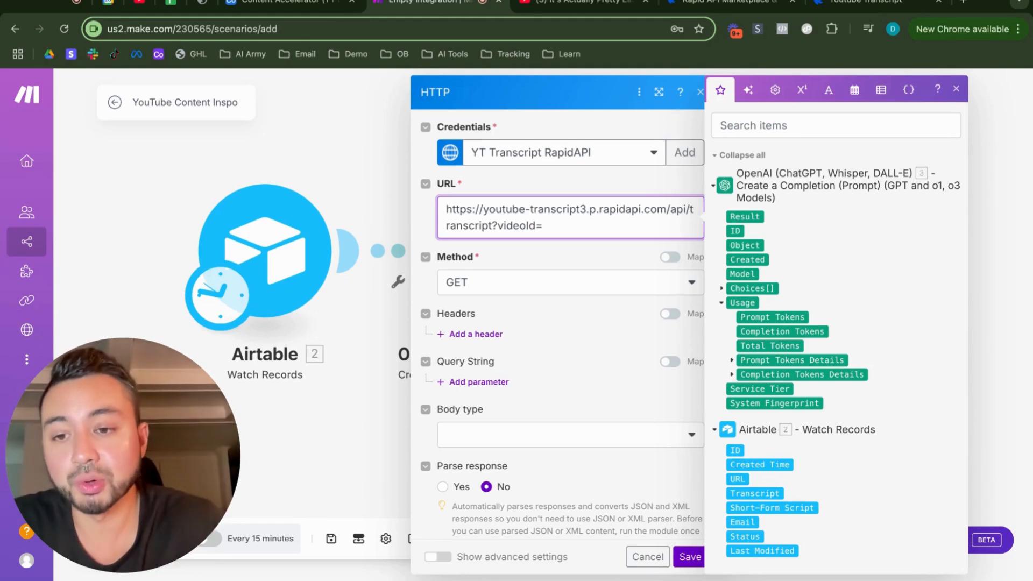
{"action": "left_click", "coordinate": [745, 216]}
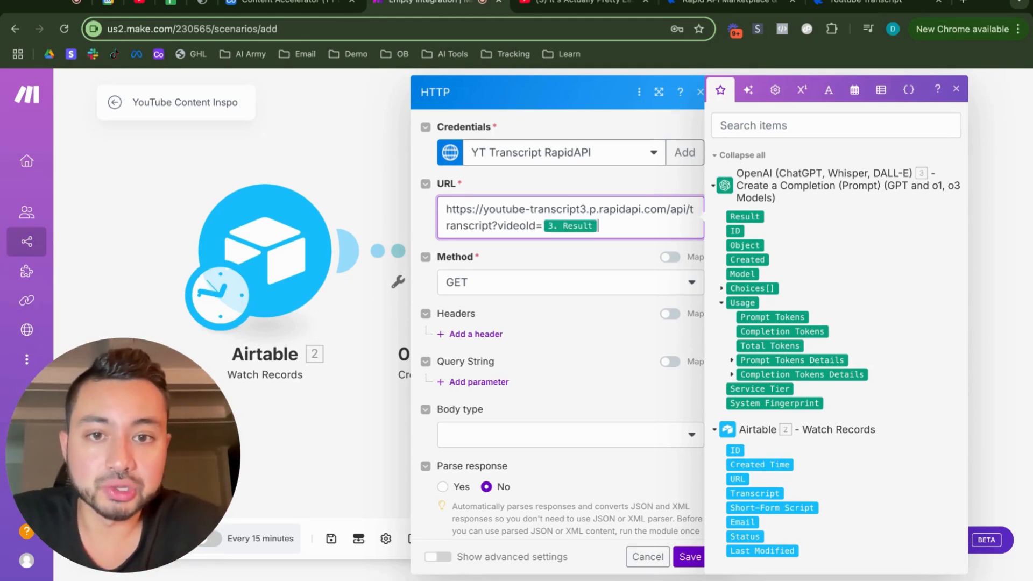
{"action": "left_click", "coordinate": [526, 245]}
{"action": "scroll", "coordinate": [506, 305], "scroll_direction": "down", "scroll_amount": 1}
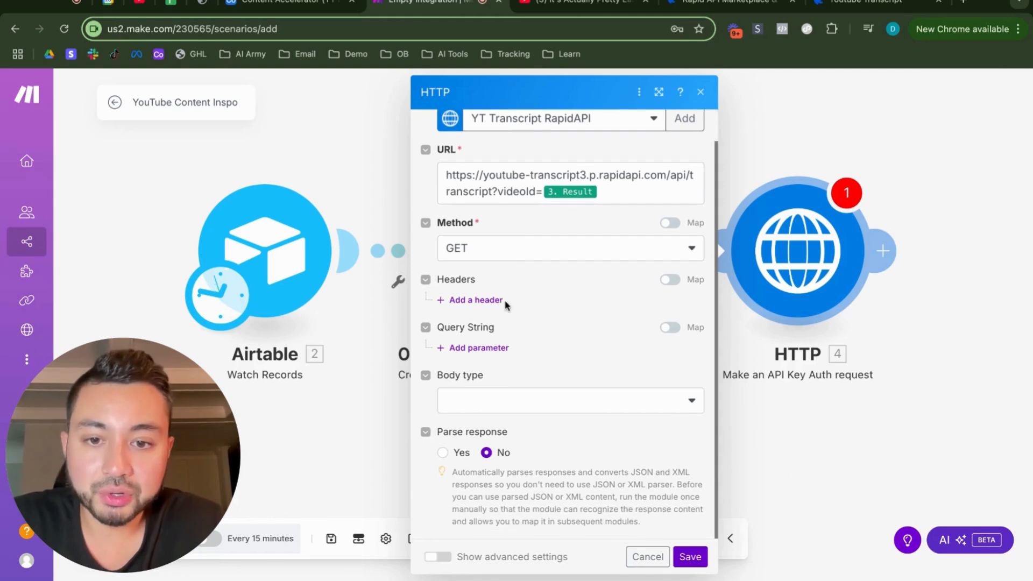
{"action": "left_click", "coordinate": [690, 557]}
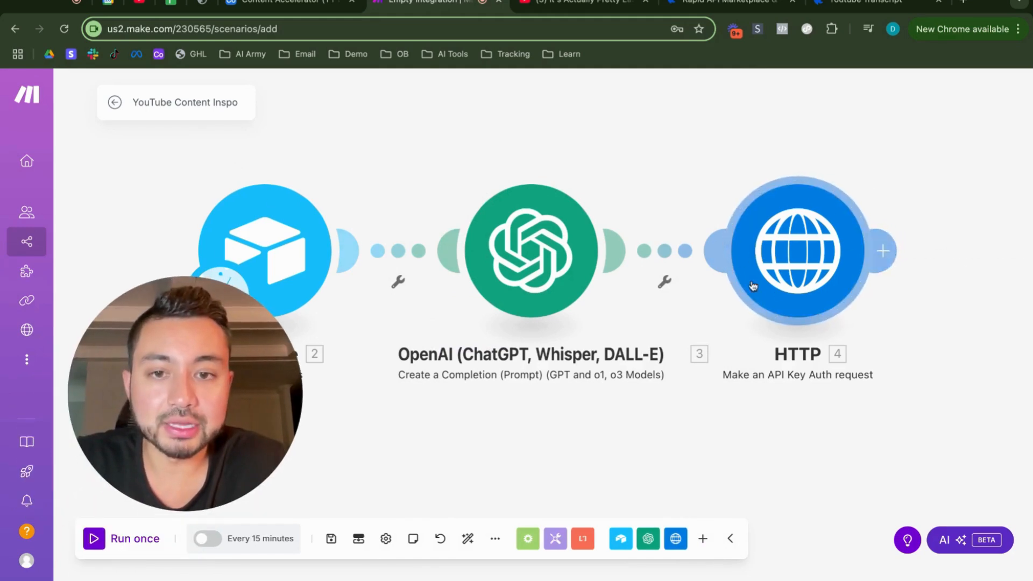
Step: Run the scenario once and open the OpenAI module's execution output
{"action": "left_click", "coordinate": [97, 539]}
{"action": "left_click_drag", "start_coordinate": [185, 394], "coordinate": [156, 457]}
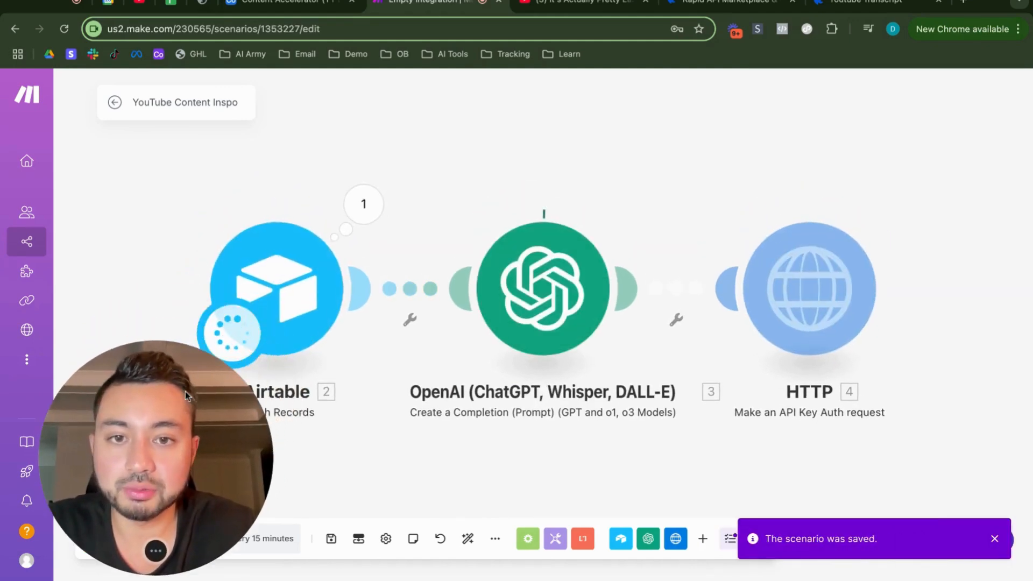
{"action": "left_click", "coordinate": [635, 198]}
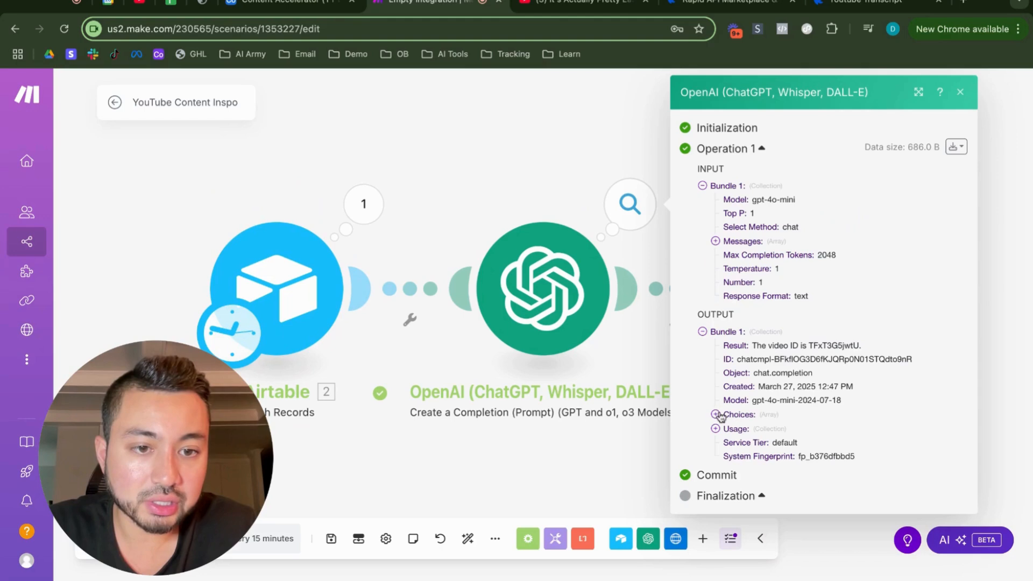
Step: Change the OpenAI prompt to "Look at the YouTube video URL below. Output only the video ID, nothing else." and save the module
{"action": "mouse_move", "coordinate": [851, 345]}
{"action": "left_mouse_down"}
{"action": "mouse_move", "coordinate": [808, 344]}
{"action": "mouse_move", "coordinate": [859, 345]}
{"action": "left_mouse_up"}
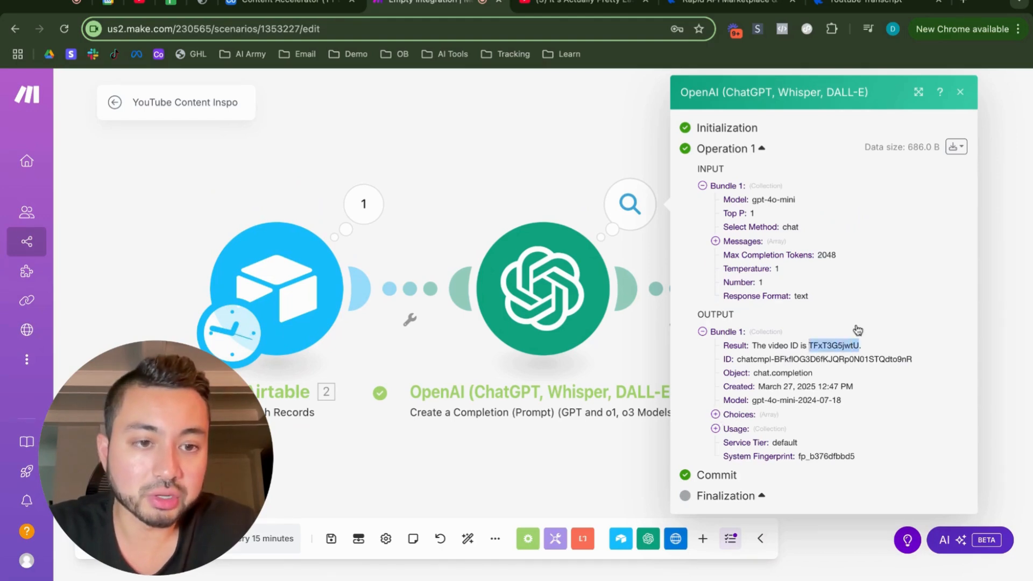
{"action": "left_click", "coordinate": [814, 354]}
{"action": "left_click_drag", "start_coordinate": [751, 346], "coordinate": [859, 346]}
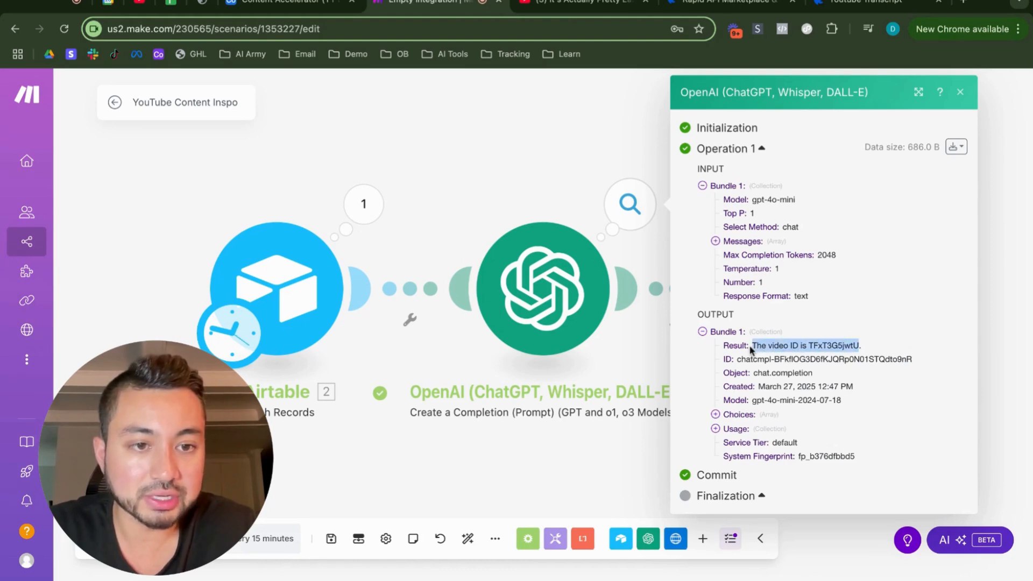
{"action": "double_click", "coordinate": [834, 345]}
{"action": "left_click", "coordinate": [521, 274]}
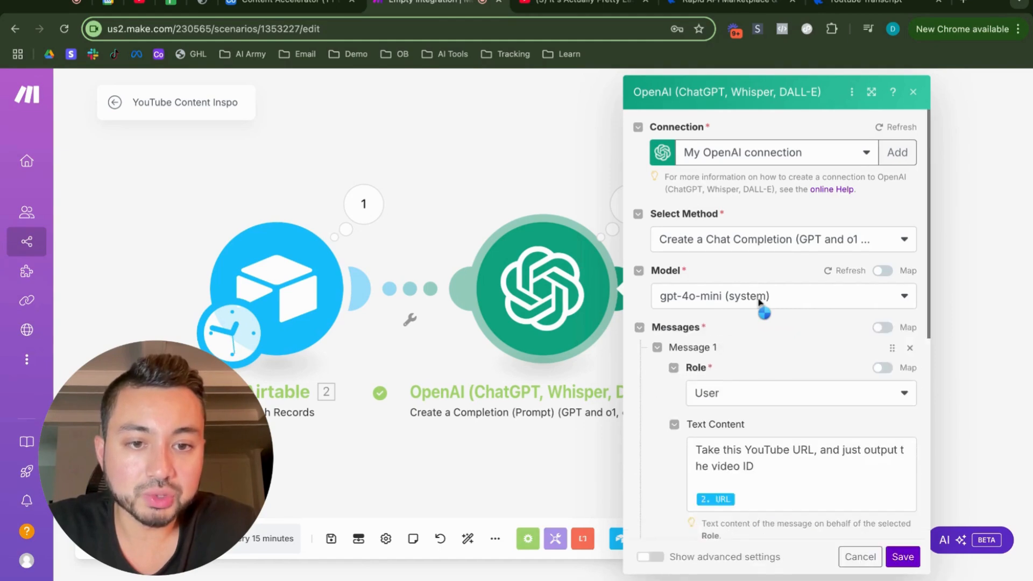
{"action": "scroll", "coordinate": [761, 306], "scroll_direction": "down", "scroll_amount": 3}
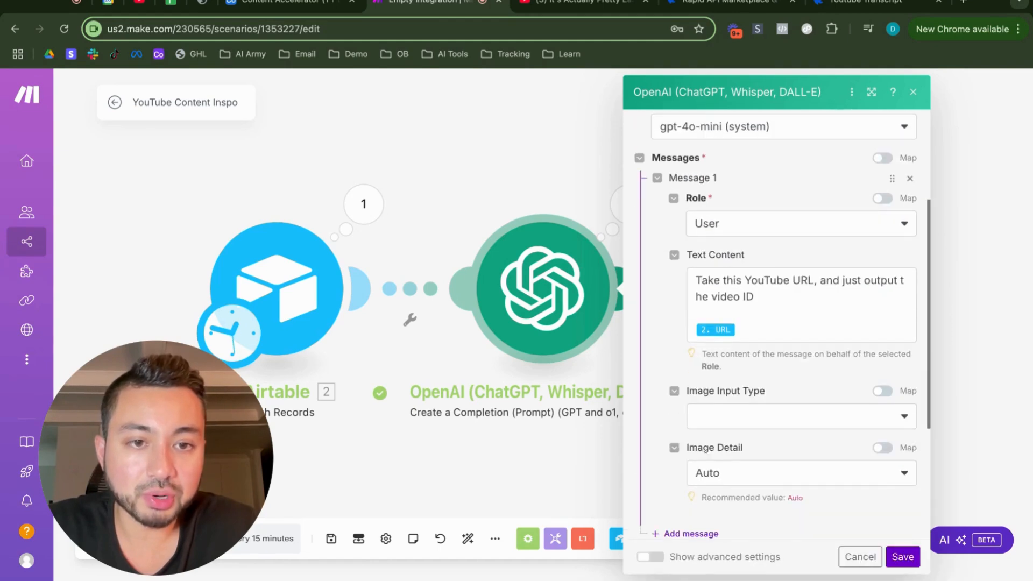
{"action": "triple_click", "coordinate": [765, 298]}
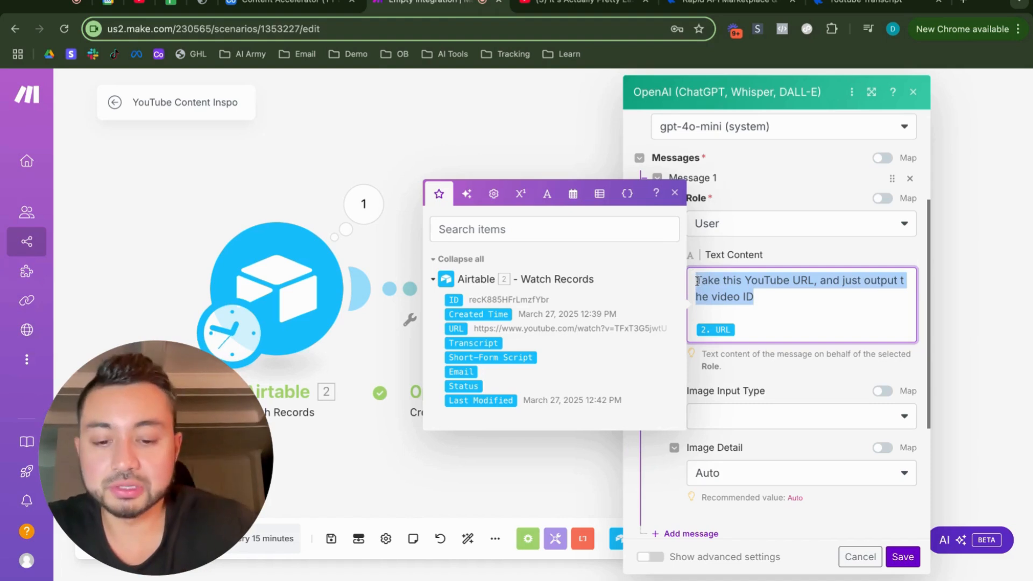
{"action": "type", "text": "Look at the YouTube video URL below."}
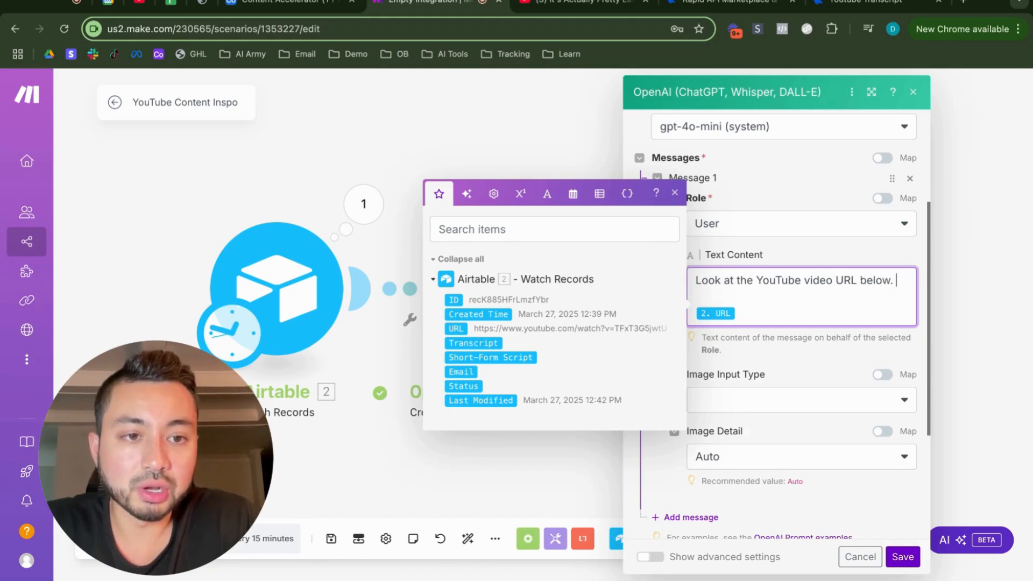
{"action": "type", "text": "Ou"}
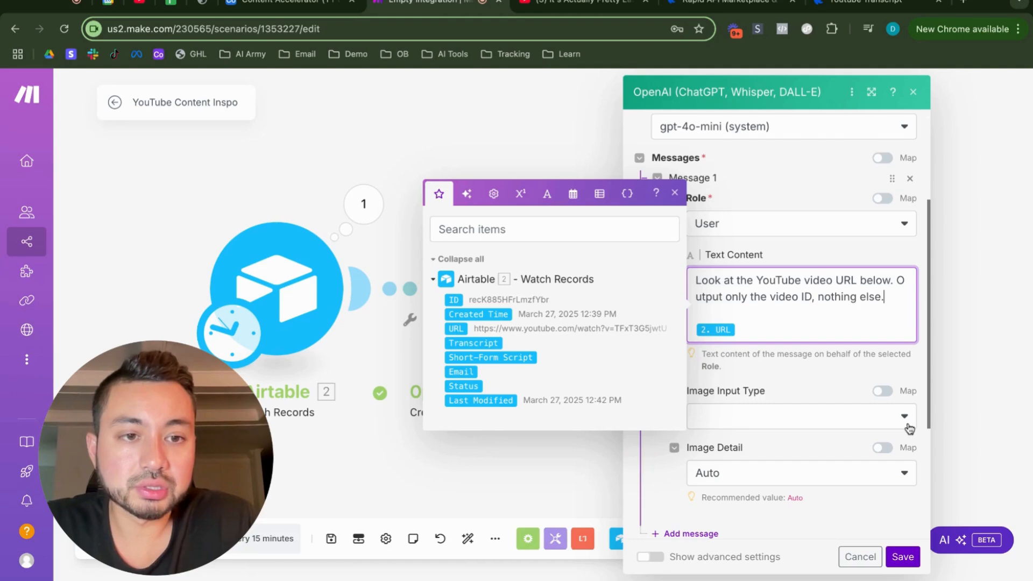
{"action": "left_click", "coordinate": [901, 558]}
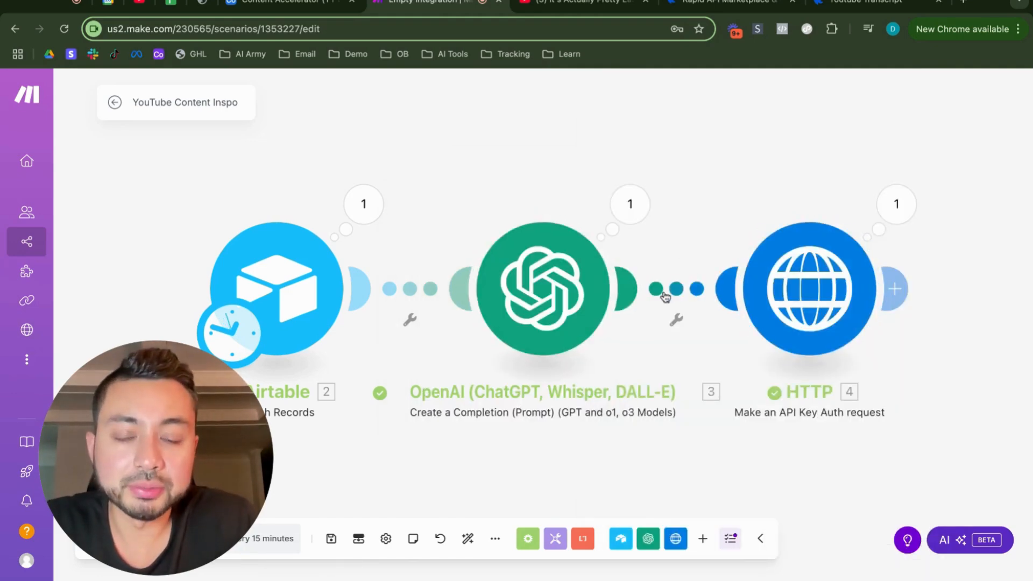
Step: Run only the OpenAI module with the YouTube URL copied from the Airtable record and check the Result in its output
{"action": "right_click", "coordinate": [580, 284]}
{"action": "left_click", "coordinate": [607, 316]}
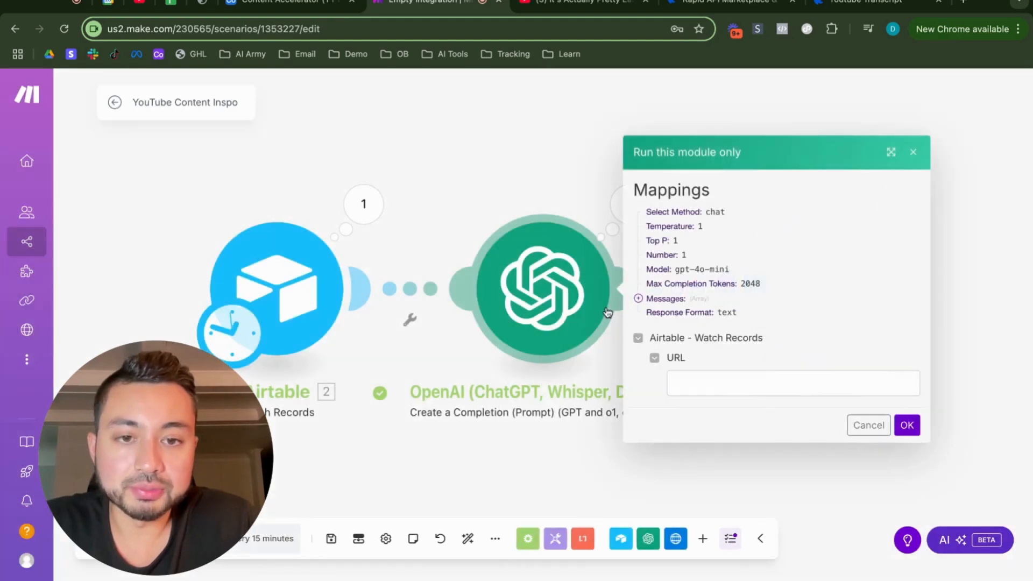
{"action": "left_click", "coordinate": [288, 8]}
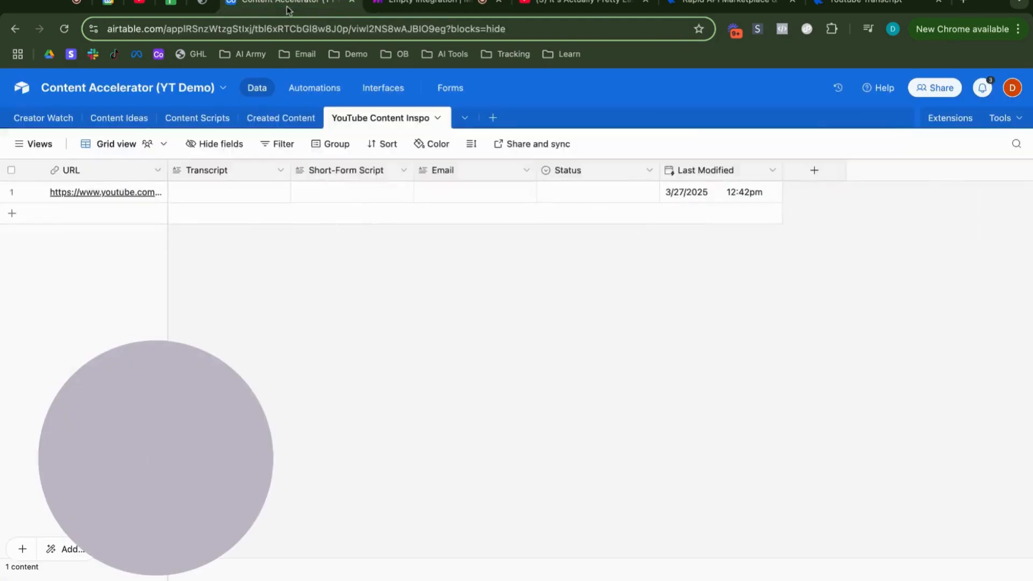
{"action": "left_click", "coordinate": [120, 192]}
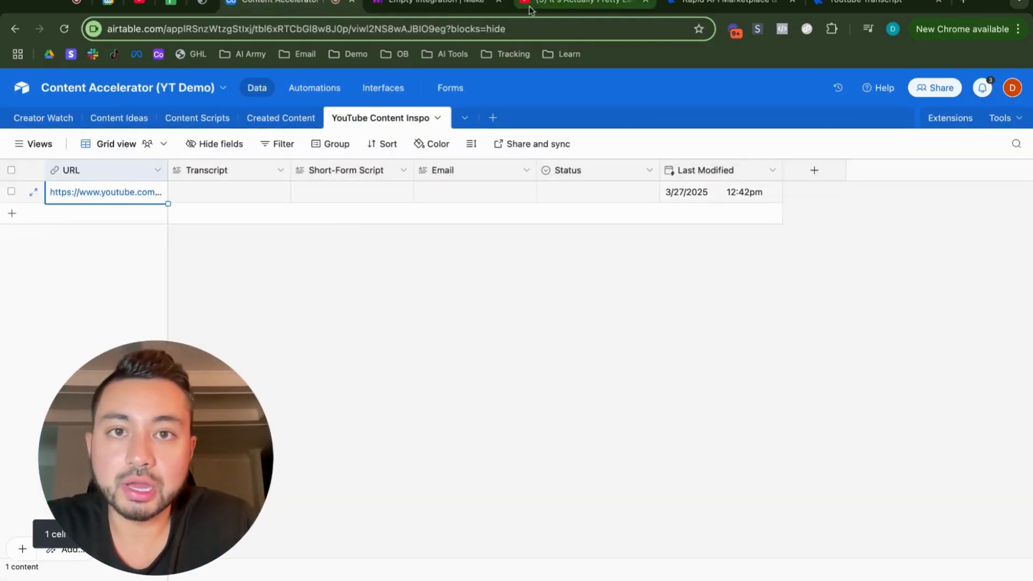
{"action": "left_click", "coordinate": [449, 6]}
{"action": "left_click", "coordinate": [699, 383]}
{"action": "key", "text": "ctrl+v"}
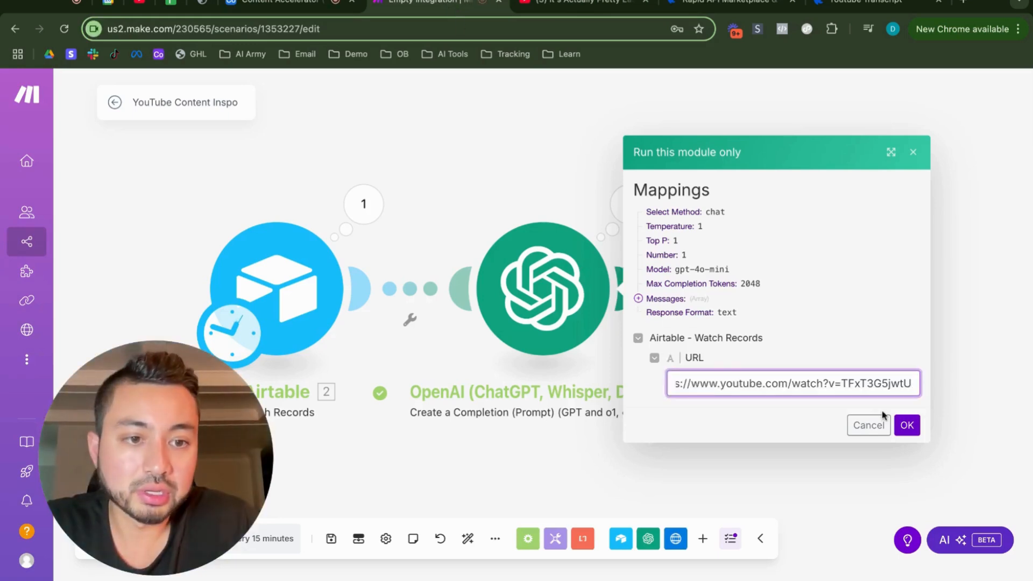
{"action": "left_click", "coordinate": [906, 425]}
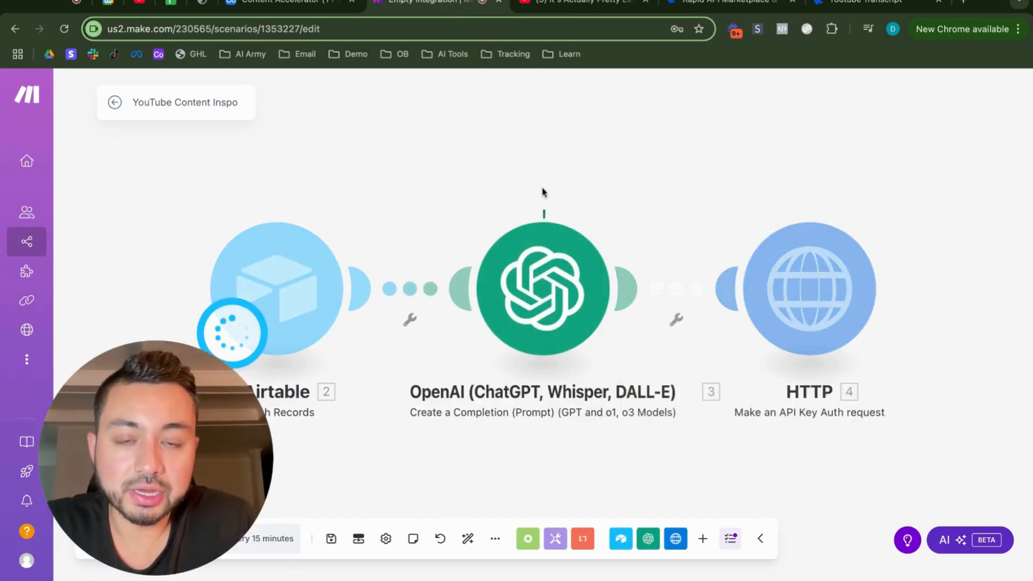
{"action": "double_click", "coordinate": [773, 346]}
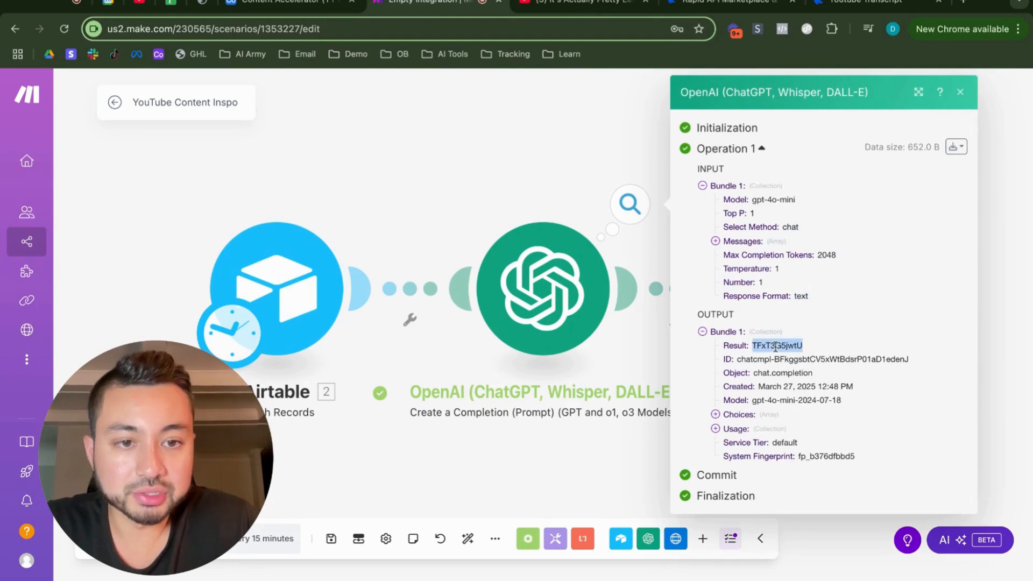
{"action": "left_click", "coordinate": [752, 346]}
{"action": "left_click_drag", "start_coordinate": [752, 345], "coordinate": [801, 347]}
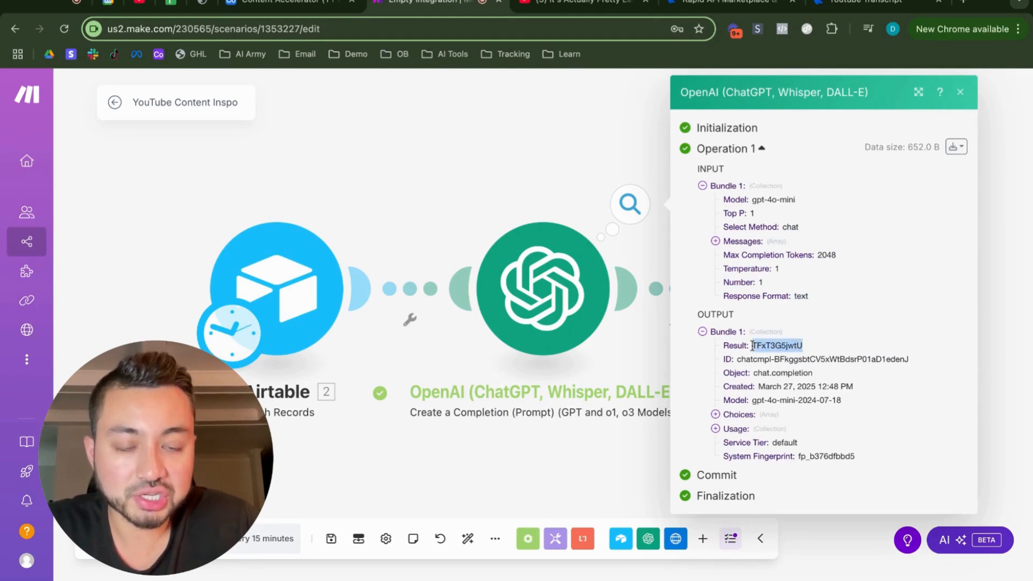
{"action": "left_click", "coordinate": [992, 330]}
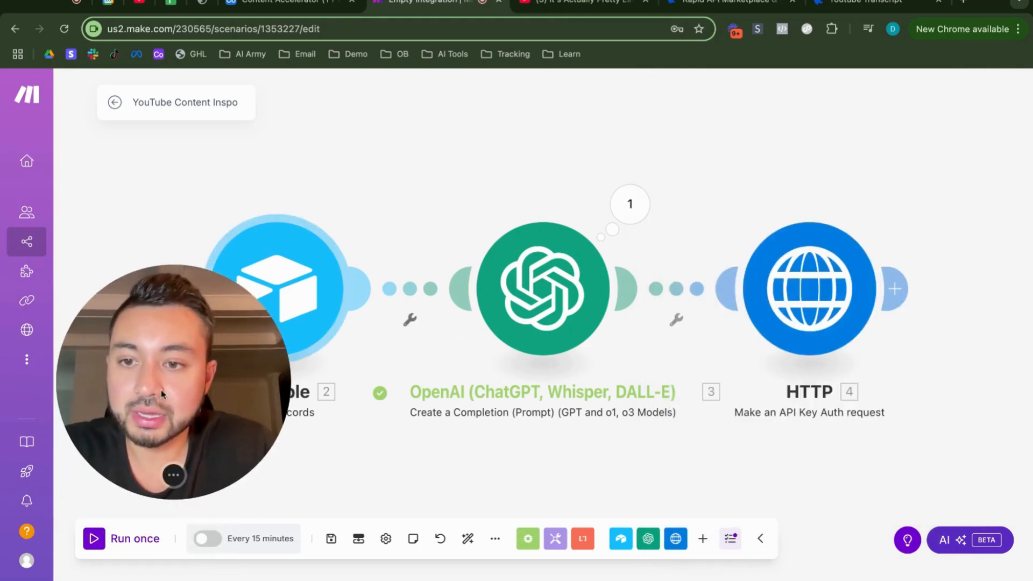
Step: Set the Airtable trigger to start from the manually chosen YouTube URL record and run the scenario once
{"action": "right_click", "coordinate": [269, 297]}
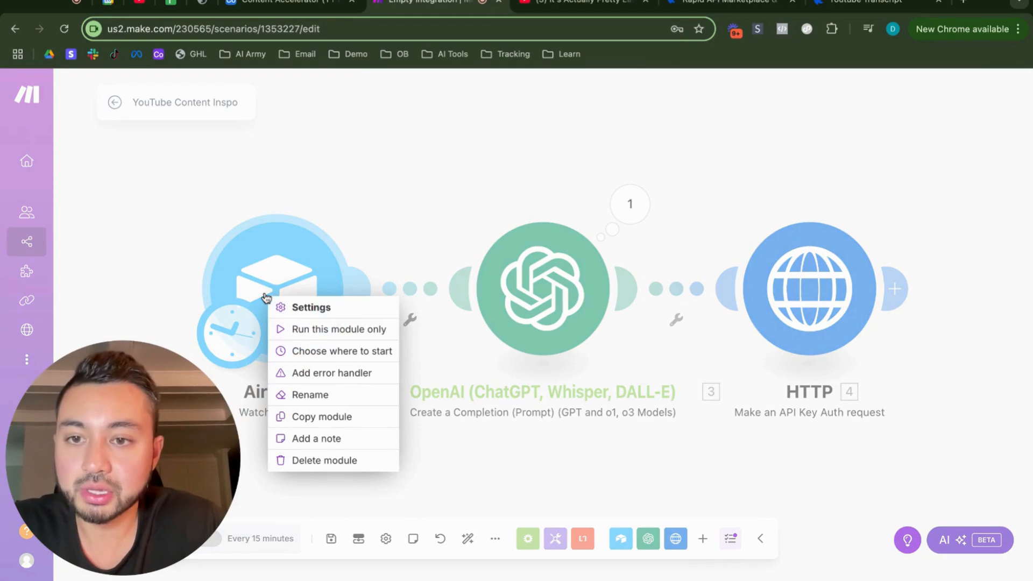
{"action": "left_click", "coordinate": [338, 350]}
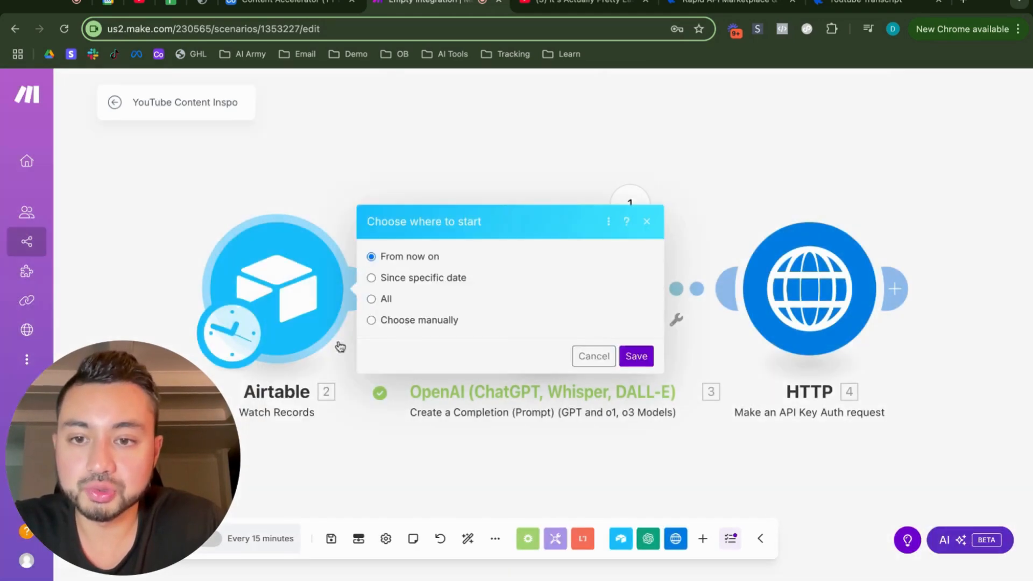
{"action": "left_click", "coordinate": [371, 320]}
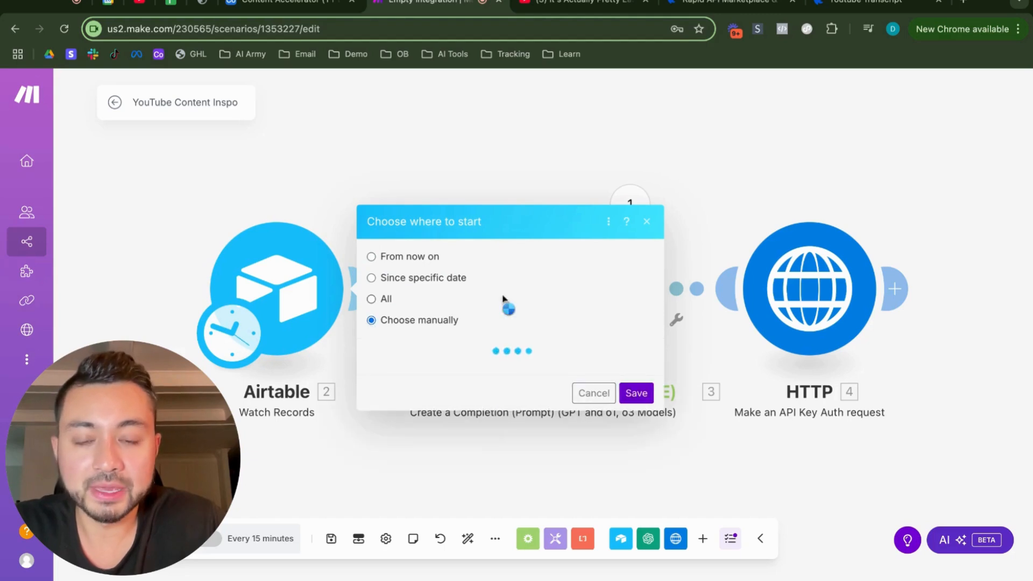
{"action": "left_click", "coordinate": [508, 328]}
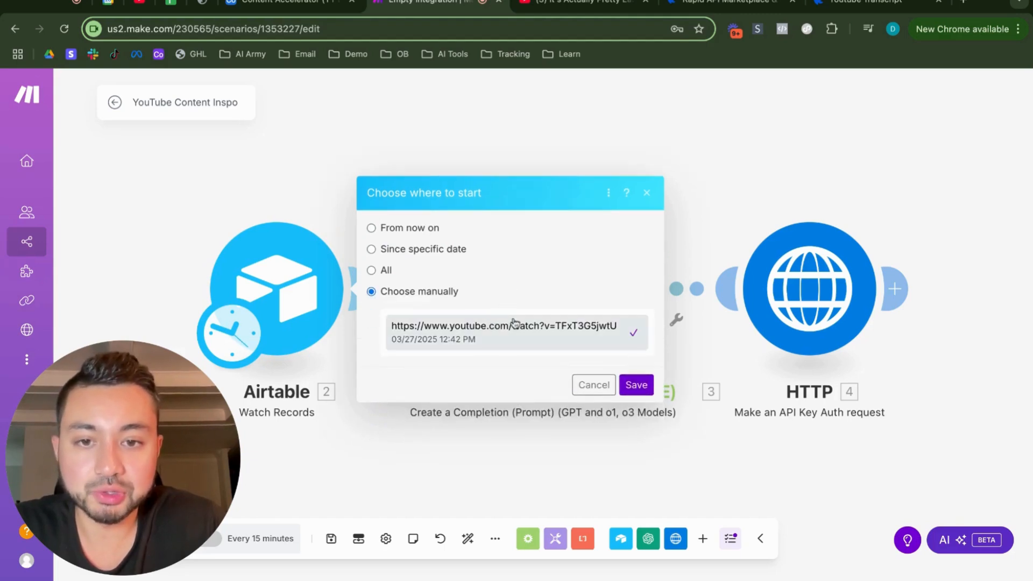
{"action": "left_click", "coordinate": [635, 385]}
{"action": "left_click", "coordinate": [114, 538]}
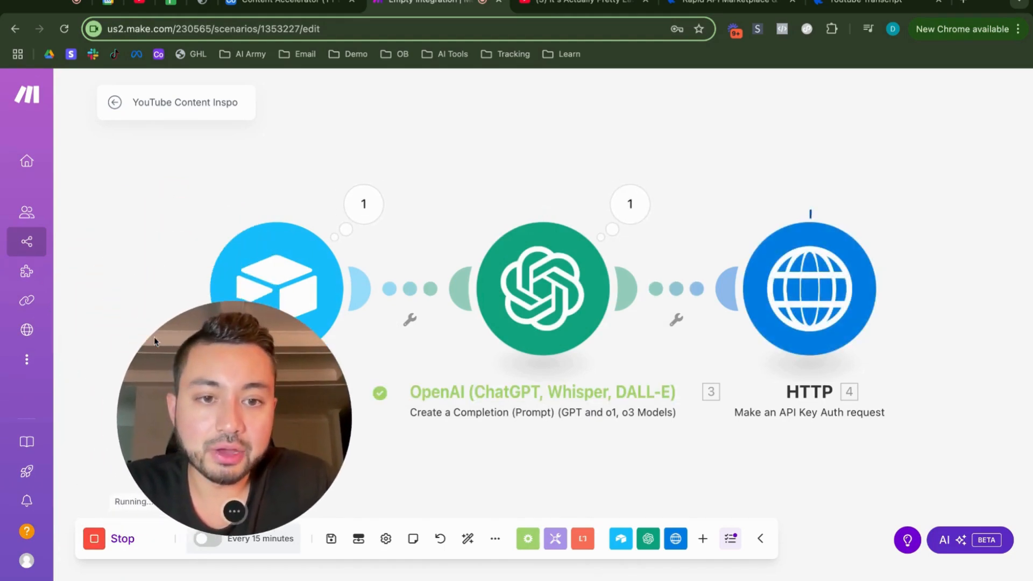
Step: Examine the transcript text in the Data field of the HTTP module's execution output and close the output
{"action": "scroll", "coordinate": [927, 406], "scroll_direction": "right", "scroll_amount": 5}
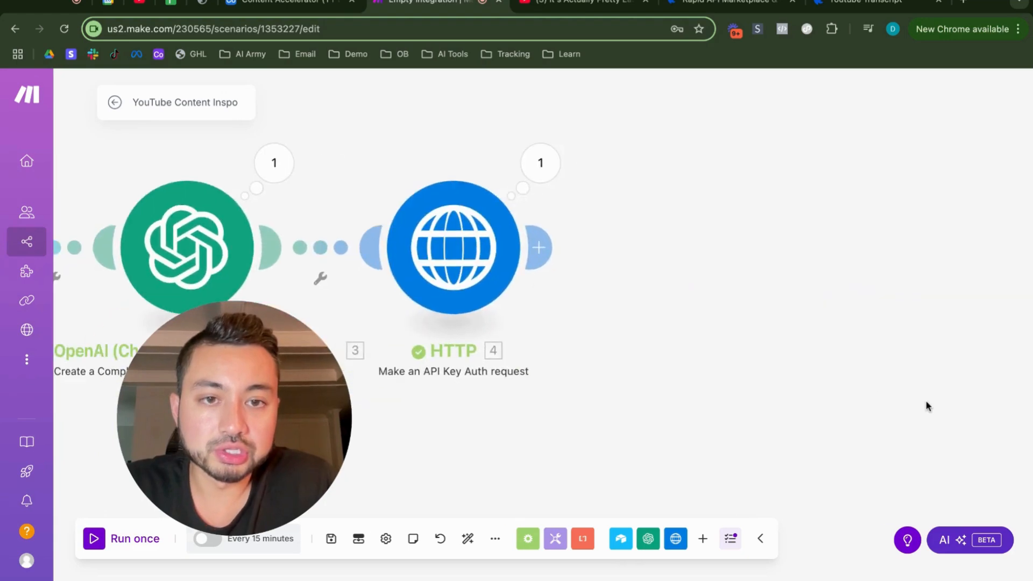
{"action": "left_click", "coordinate": [544, 162]}
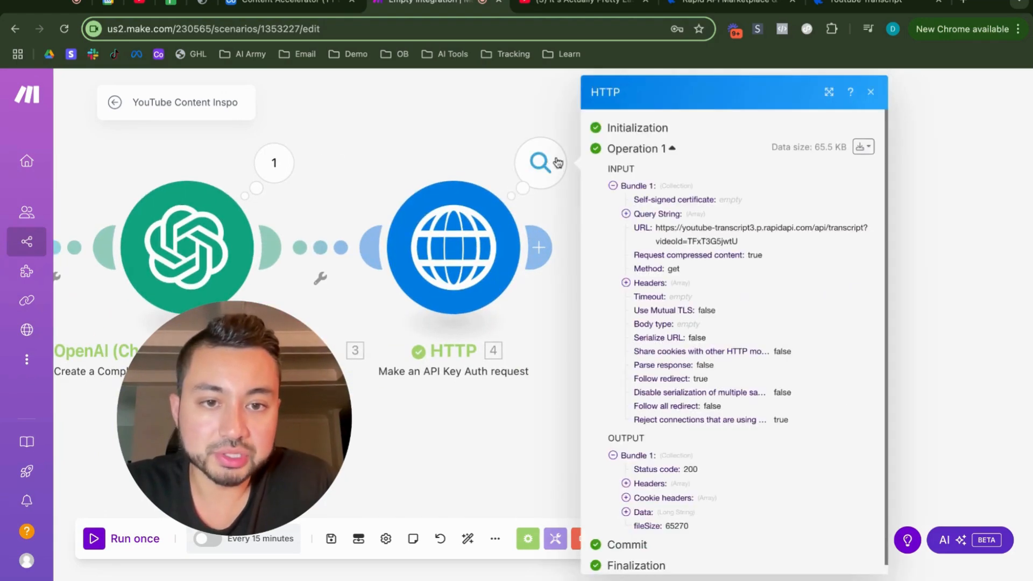
{"action": "left_click", "coordinate": [626, 512]}
{"action": "scroll", "coordinate": [703, 383], "scroll_direction": "down", "scroll_amount": 7}
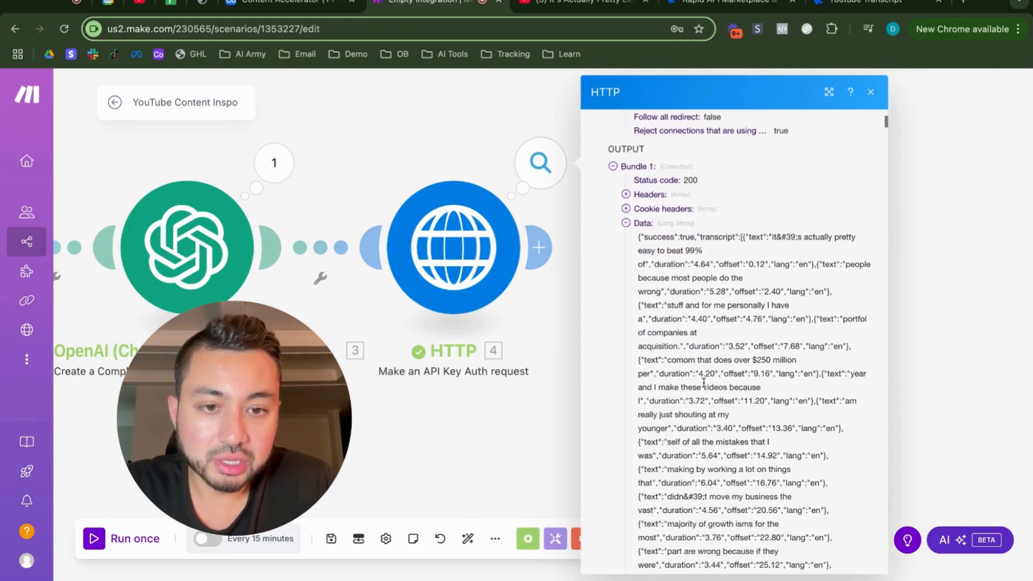
{"action": "left_click_drag", "start_coordinate": [652, 212], "coordinate": [715, 432]}
{"action": "scroll", "coordinate": [636, 196], "scroll_direction": "down", "scroll_amount": 7}
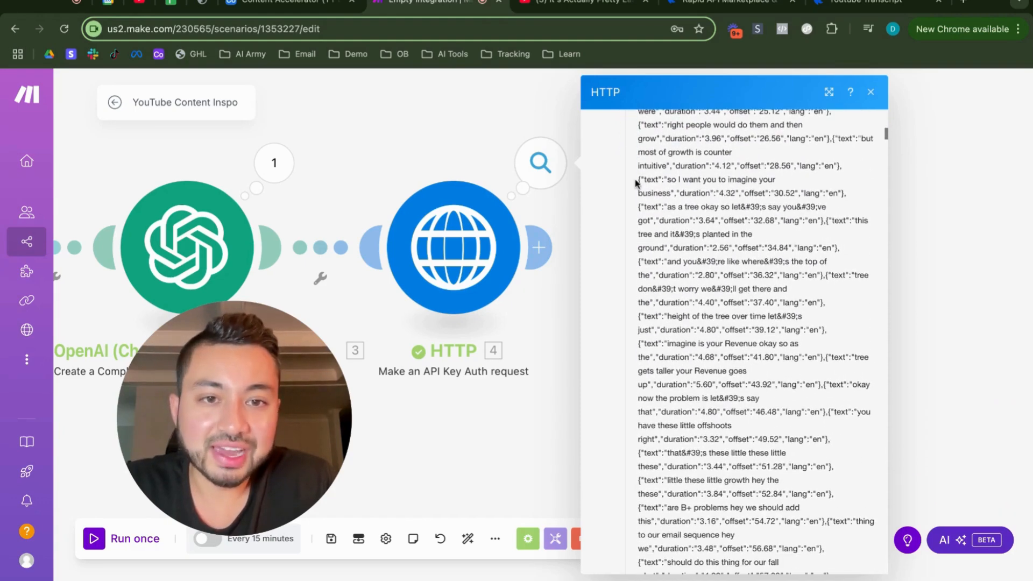
{"action": "left_click_drag", "start_coordinate": [635, 180], "coordinate": [728, 371]}
{"action": "scroll", "coordinate": [635, 183], "scroll_direction": "down", "scroll_amount": 20}
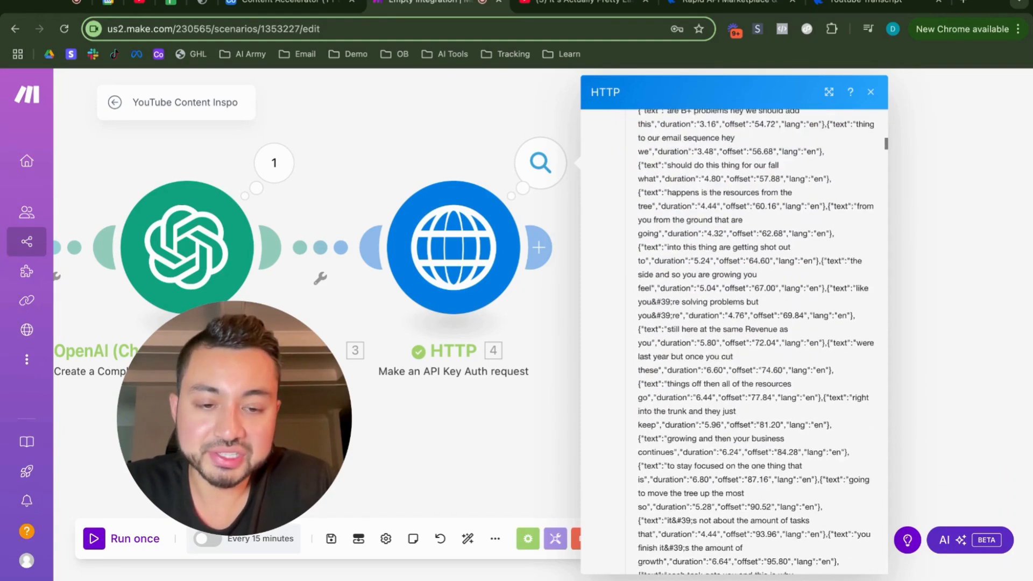
{"action": "scroll", "coordinate": [636, 183], "scroll_direction": "down", "scroll_amount": 20}
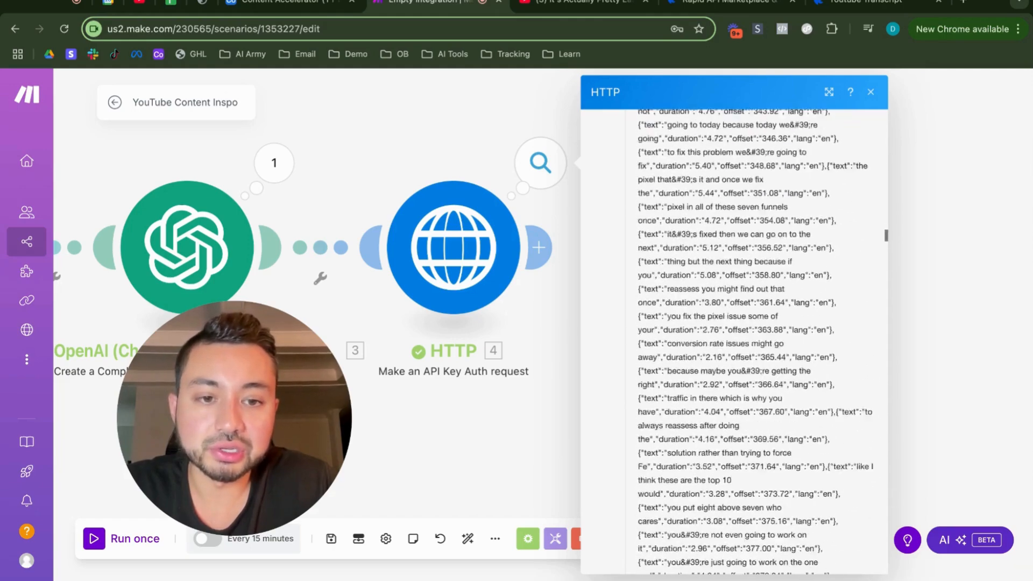
{"action": "scroll", "coordinate": [752, 322], "scroll_direction": "down", "scroll_amount": 20}
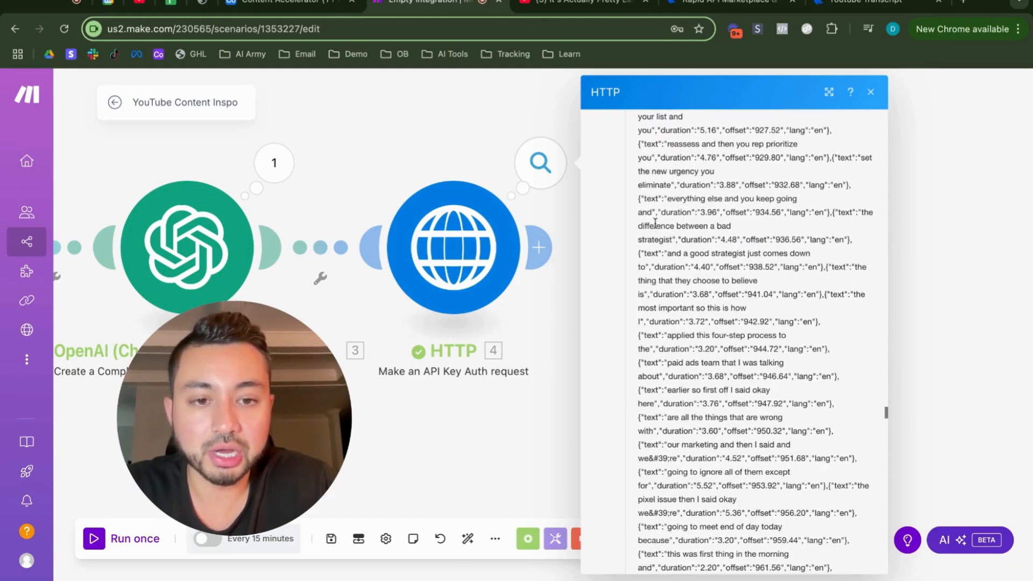
{"action": "left_click_drag", "start_coordinate": [654, 226], "coordinate": [800, 371]}
{"action": "left_click", "coordinate": [909, 297]}
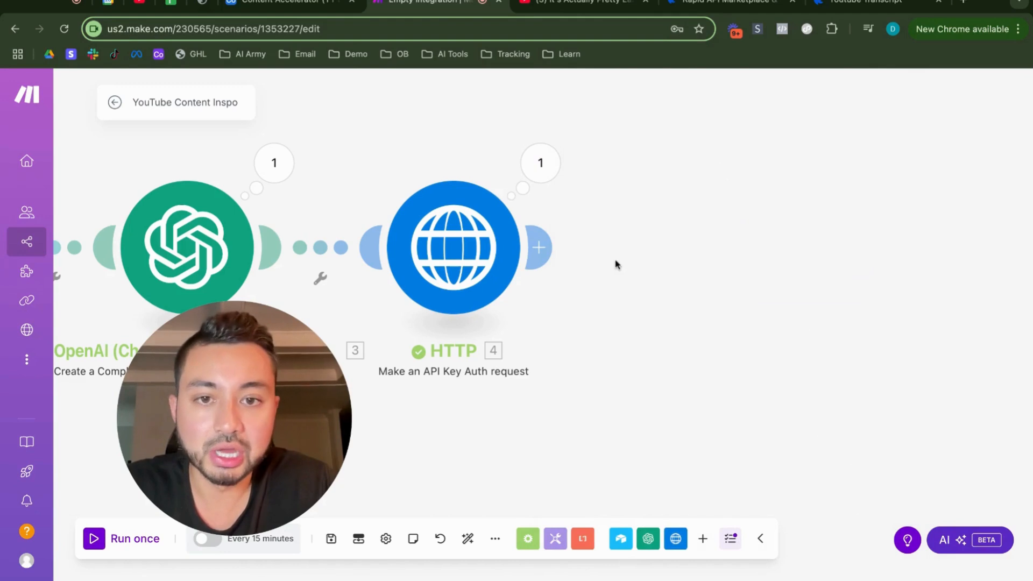
Step: Add an OpenAI Create a Completion module after the HTTP module, choose the gpt-4o-mini model and add a first message
{"action": "left_click", "coordinate": [550, 246]}
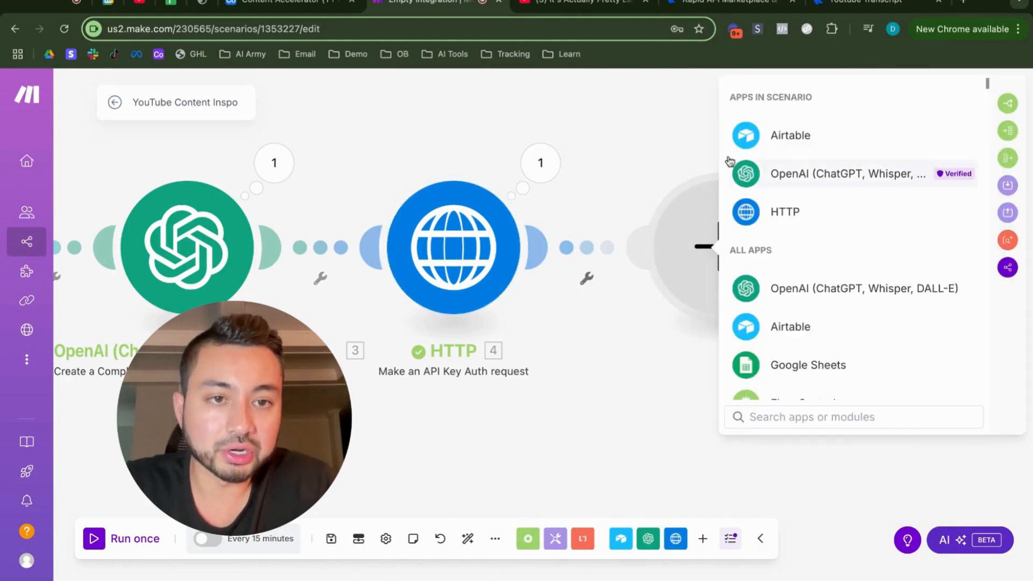
{"action": "left_click", "coordinate": [793, 172]}
{"action": "left_click", "coordinate": [860, 292]}
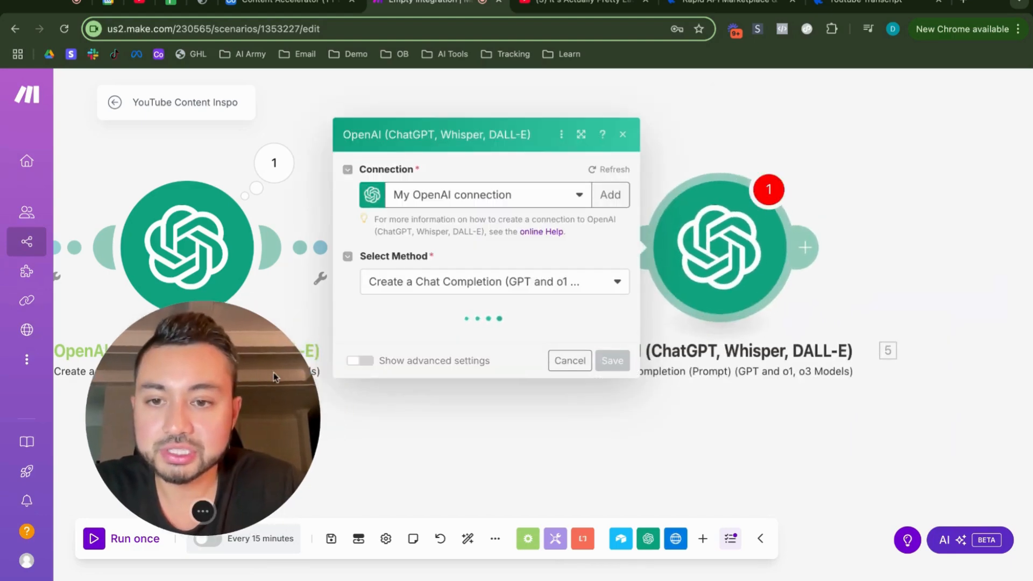
{"action": "left_click", "coordinate": [474, 302]}
{"action": "scroll", "coordinate": [451, 448], "scroll_direction": "down", "scroll_amount": 10}
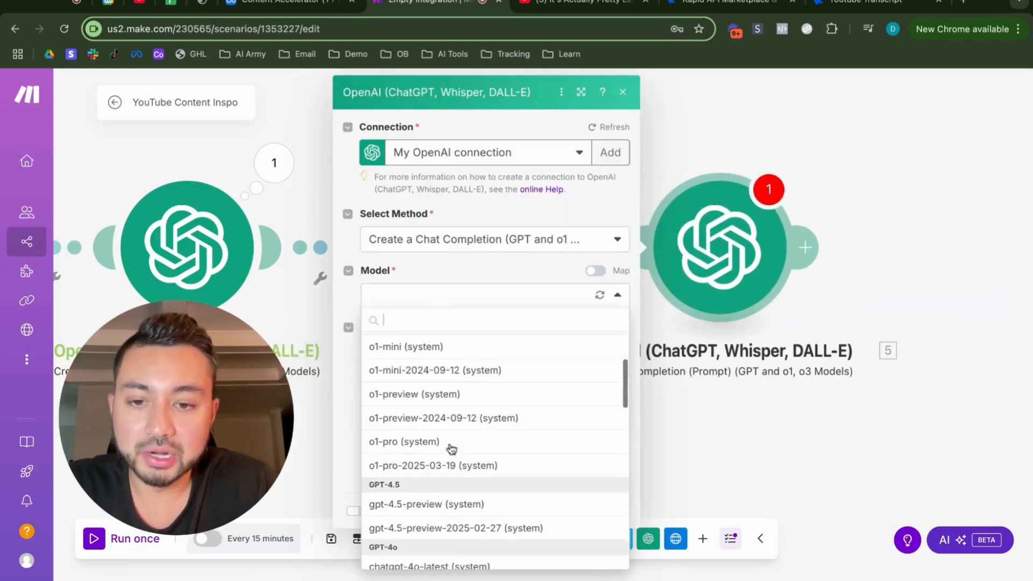
{"action": "scroll", "coordinate": [450, 447], "scroll_direction": "down", "scroll_amount": 1}
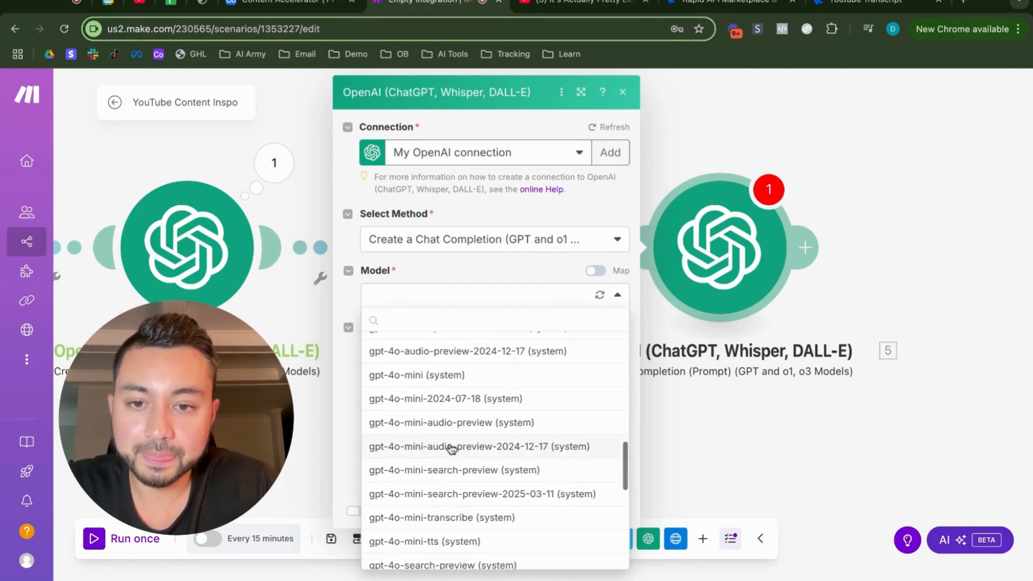
{"action": "left_click", "coordinate": [450, 376]}
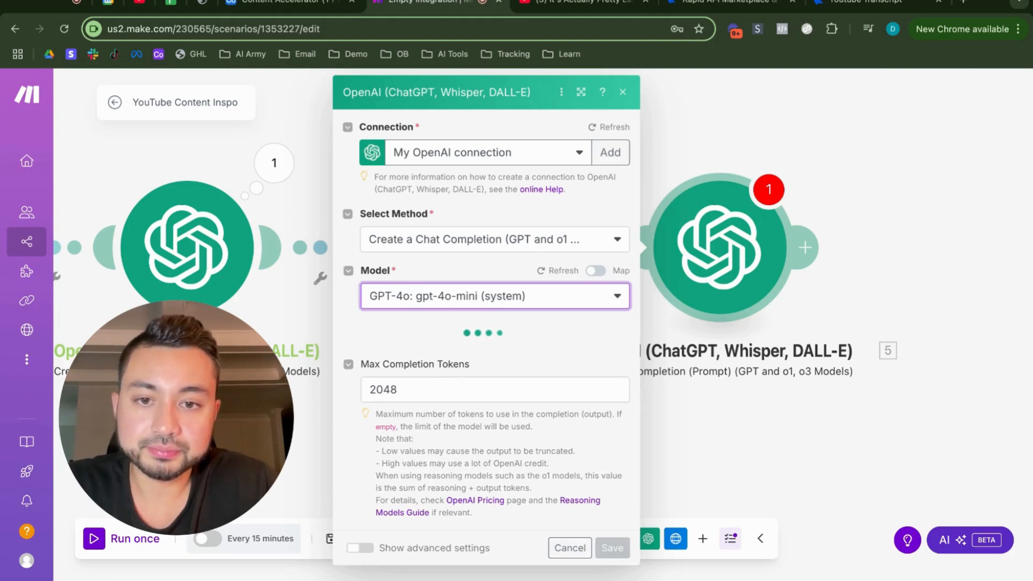
{"action": "left_click", "coordinate": [411, 350]}
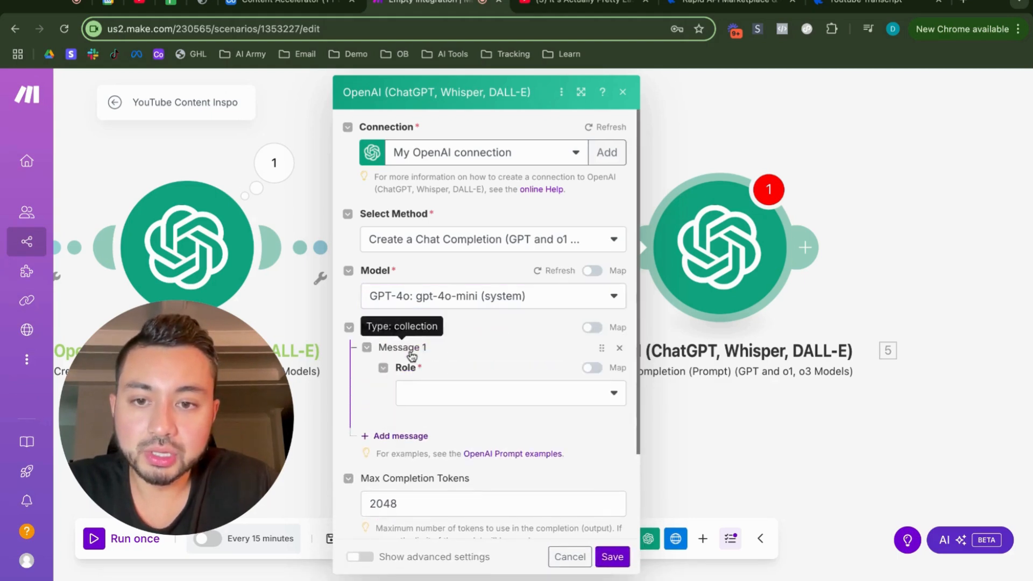
Step: Give the first message the User role and the text "Analyze the youtube transcript below. Output just the transcript only, removing any unnecessary text"
{"action": "left_click", "coordinate": [415, 393]}
{"action": "left_click", "coordinate": [415, 416]}
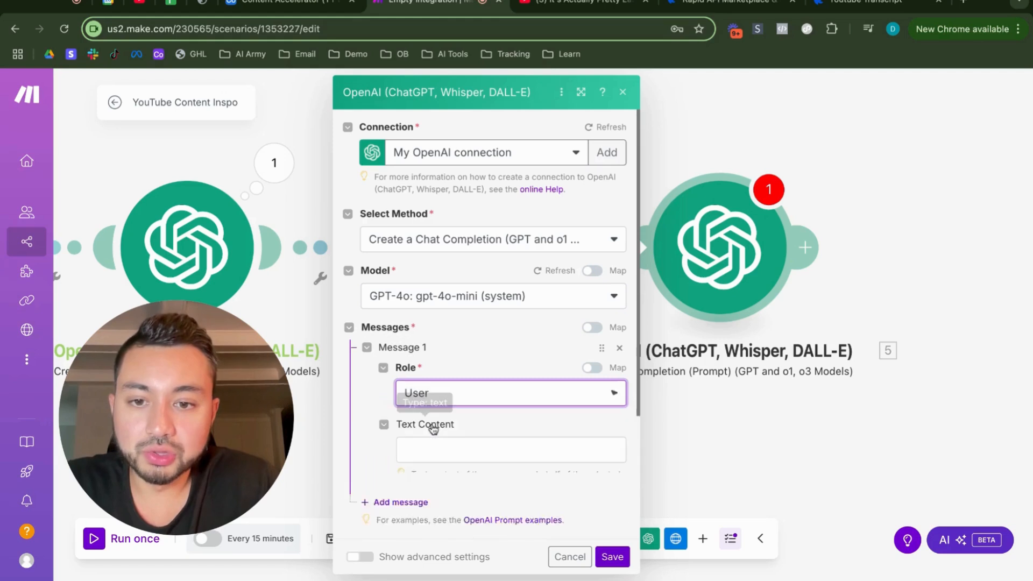
{"action": "left_click", "coordinate": [452, 446]}
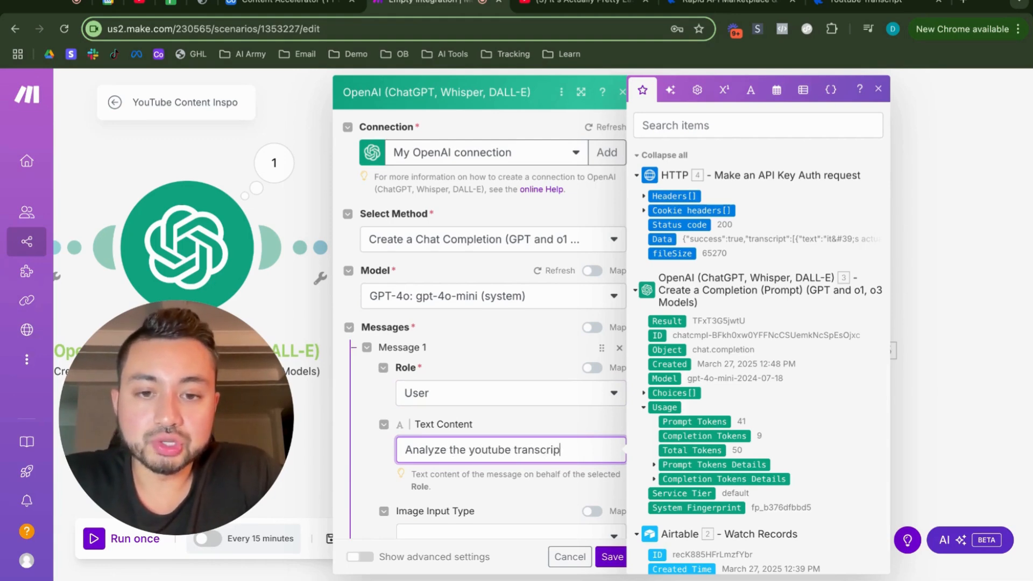
{"action": "type", "text": "Ou"}
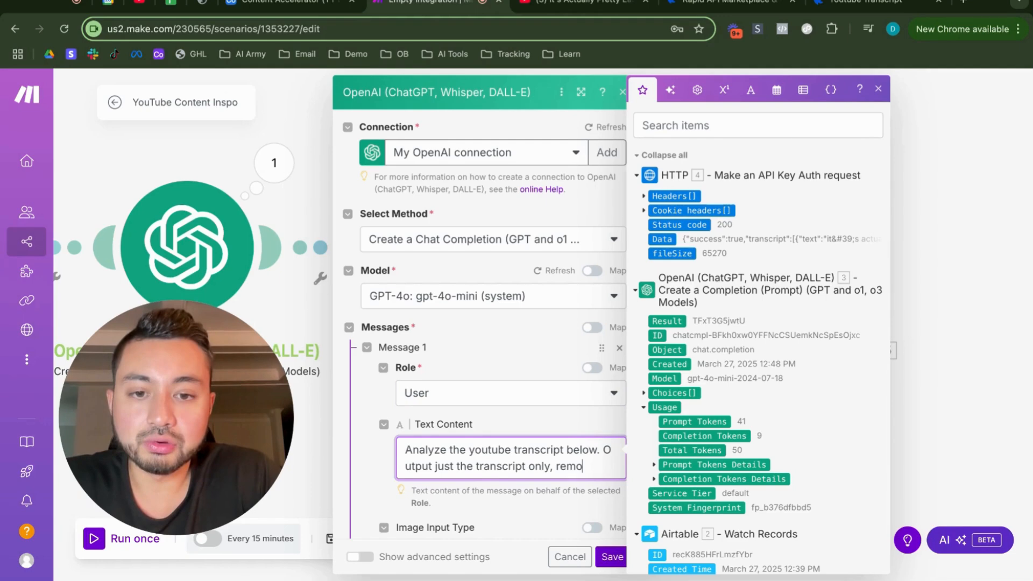
{"action": "type", "text": "ny unnece"}
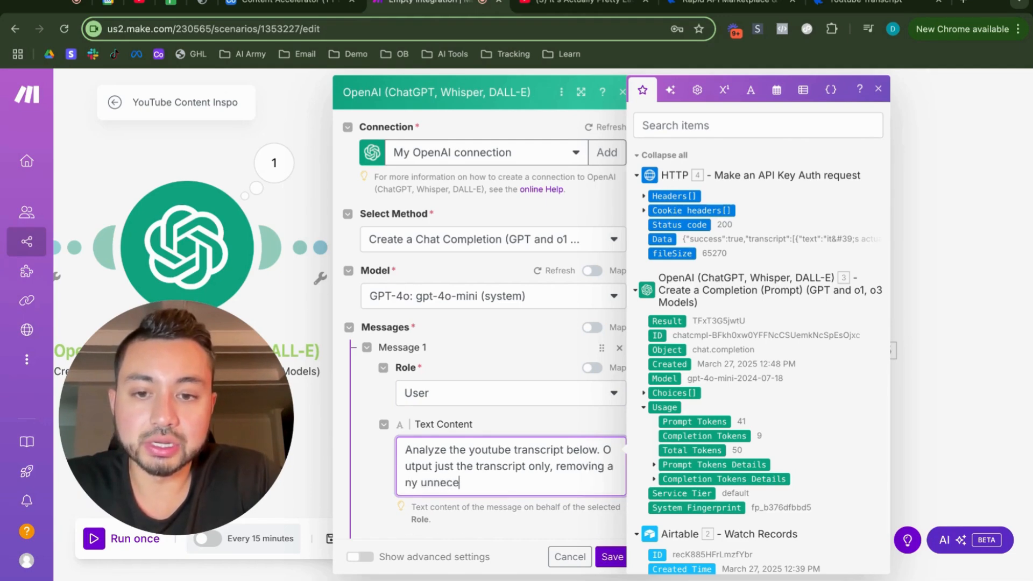
{"action": "type", "text": "ssary ted"}
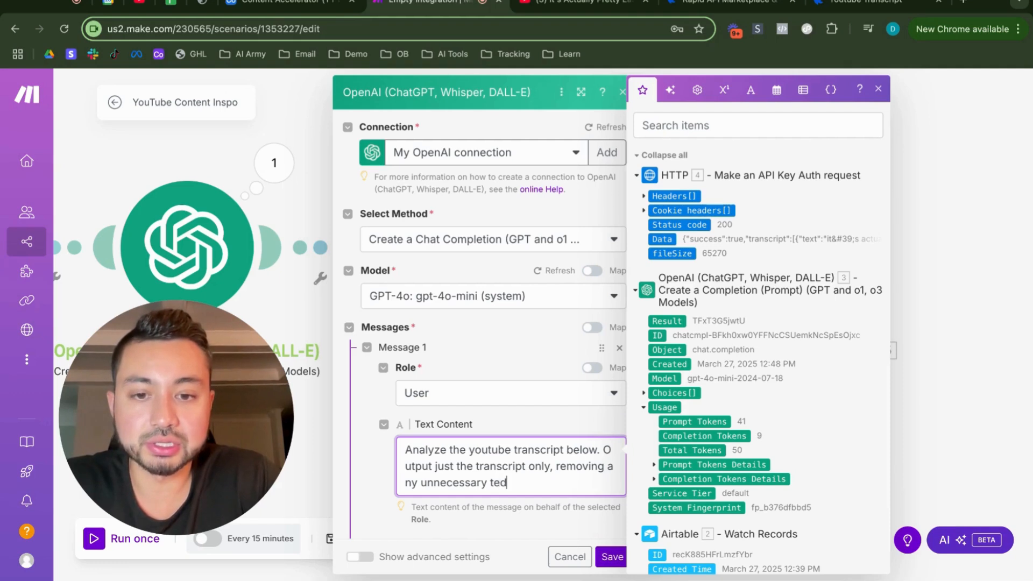
{"action": "key", "text": "BackSpace"}
{"action": "type", "text": "xt"}
{"action": "key", "text": "Return"}
{"action": "key", "text": "Return"}
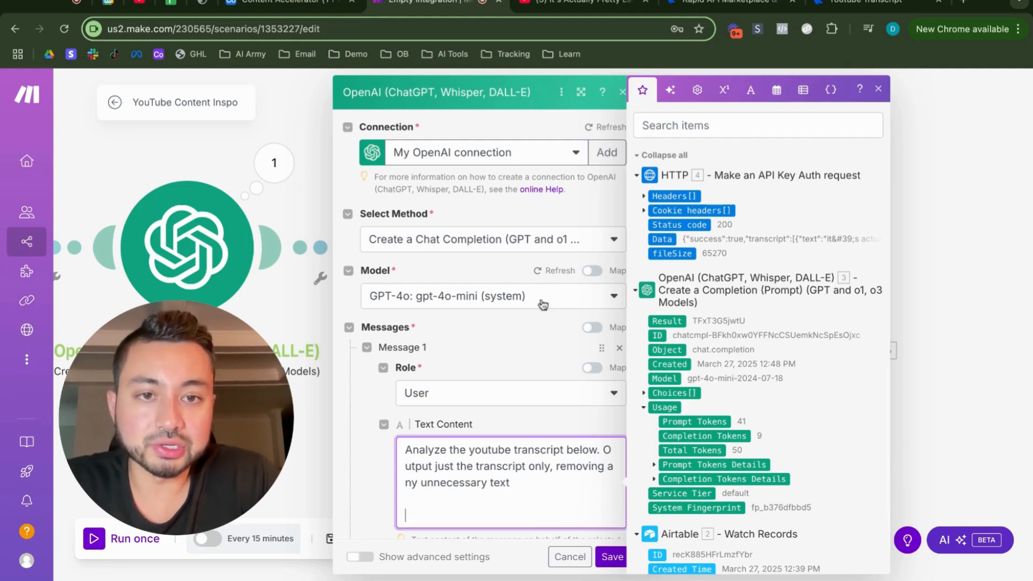
Step: Insert the HTTP module's Data value below the transcript-cleaning prompt and save the OpenAI module
{"action": "left_click", "coordinate": [662, 239]}
{"action": "scroll", "coordinate": [488, 347], "scroll_direction": "down", "scroll_amount": 1}
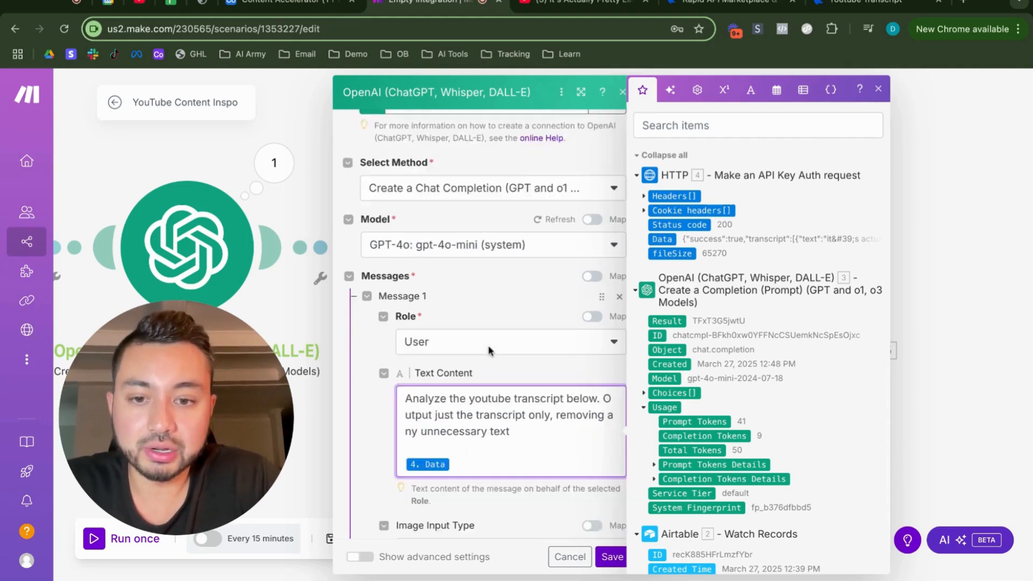
{"action": "scroll", "coordinate": [488, 345], "scroll_direction": "down", "scroll_amount": 6}
{"action": "left_click", "coordinate": [603, 556]}
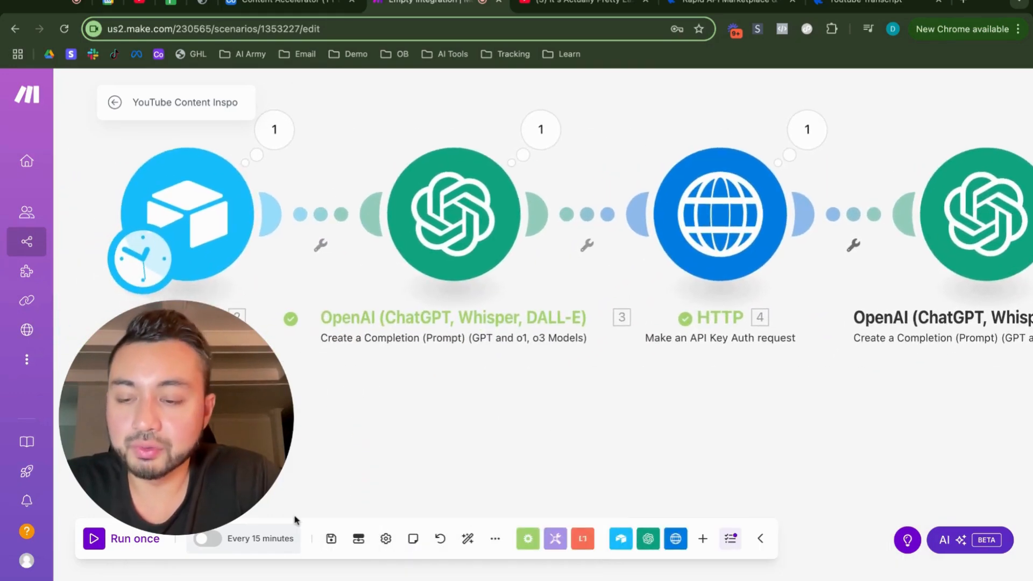
Step: Set the Airtable trigger to start from the manually chosen YouTube URL record and run the whole scenario once with the transcript-cleaning module
{"action": "right_click", "coordinate": [216, 215]}
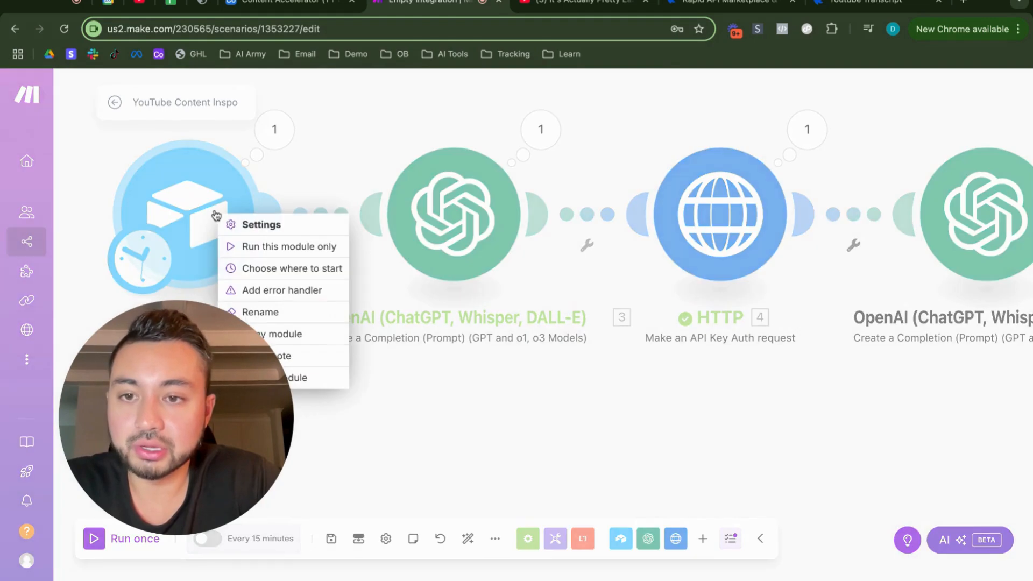
{"action": "left_click", "coordinate": [242, 268]}
{"action": "left_click", "coordinate": [282, 246]}
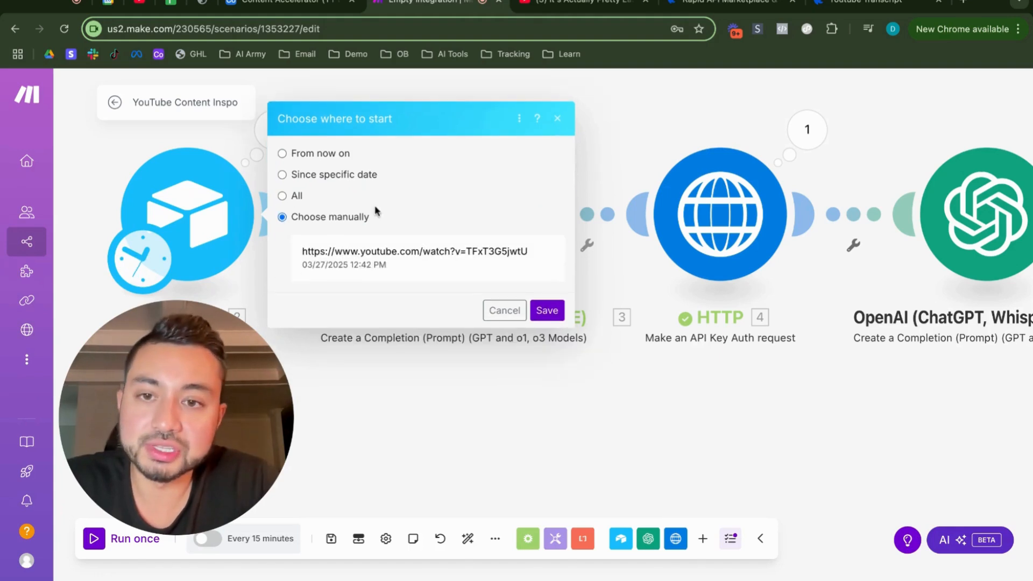
{"action": "left_click", "coordinate": [406, 251]}
{"action": "left_click", "coordinate": [547, 310]}
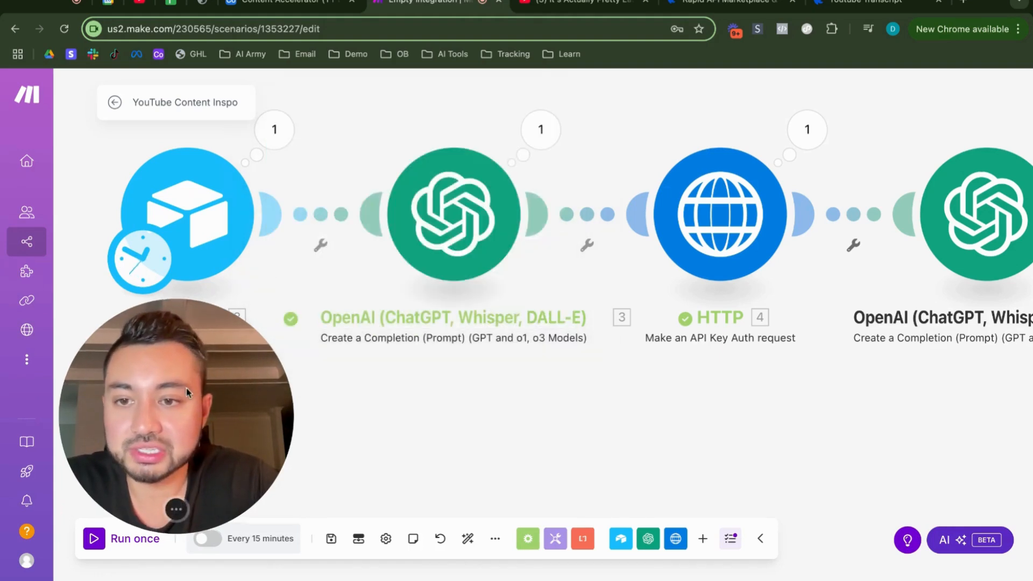
{"action": "left_click_drag", "start_coordinate": [186, 389], "coordinate": [198, 306]}
{"action": "left_click", "coordinate": [94, 540]}
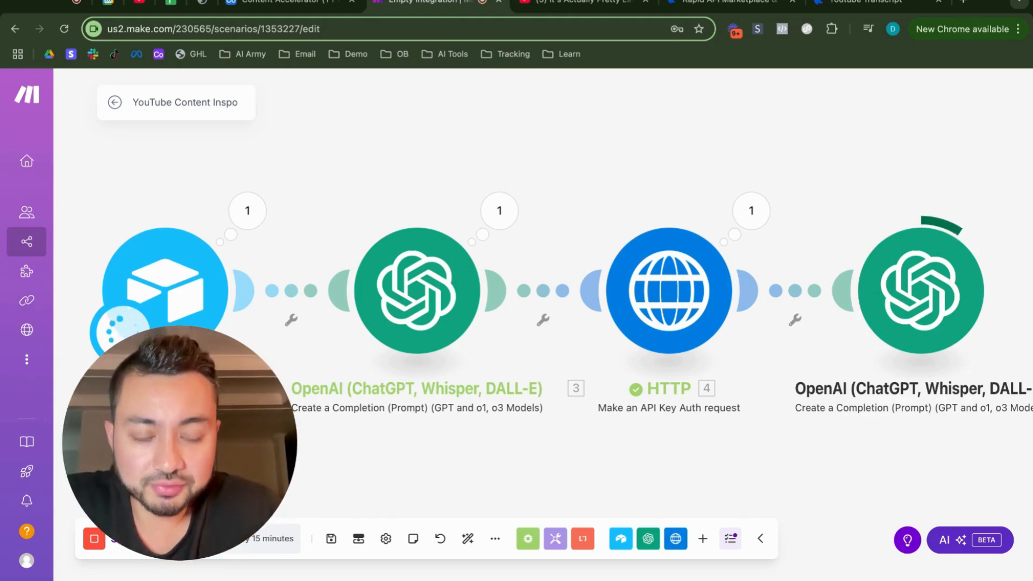
Step: Examine the cleaned transcript in the Result of the last OpenAI module's execution output and close the output
{"action": "right_click", "coordinate": [901, 191]}
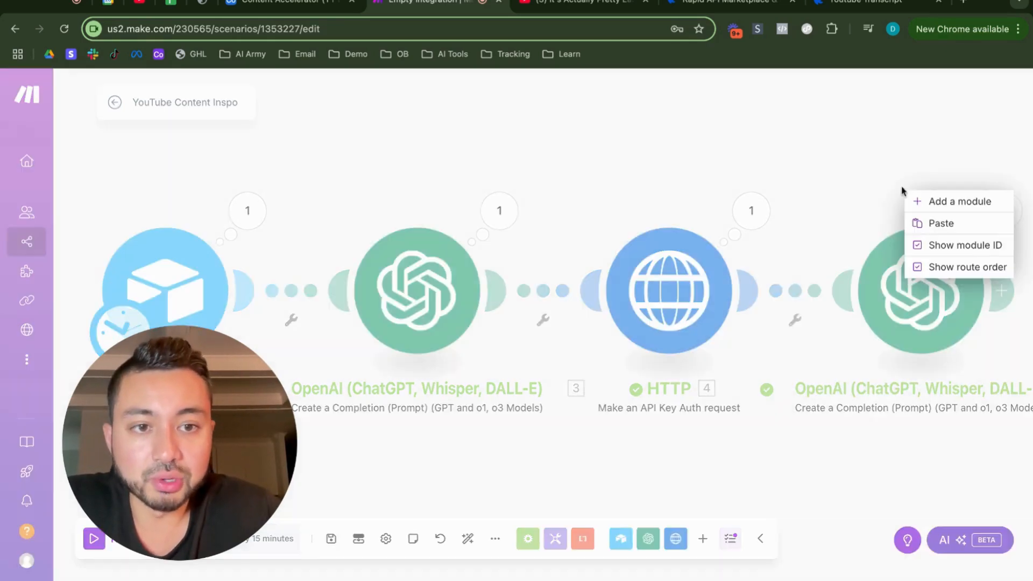
{"action": "left_click", "coordinate": [812, 173]}
{"action": "scroll", "coordinate": [825, 177], "scroll_direction": "right", "scroll_amount": 9}
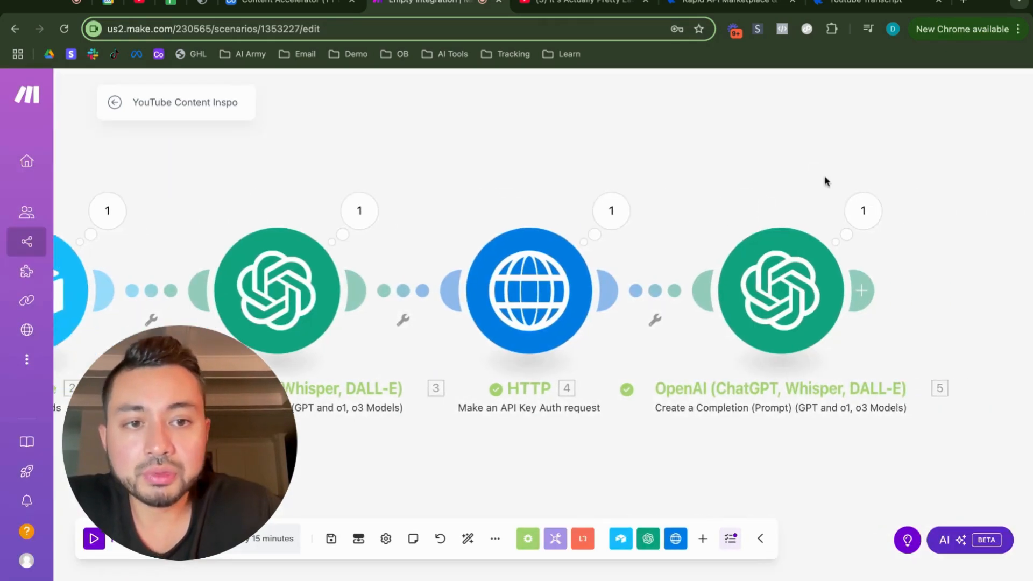
{"action": "left_click", "coordinate": [517, 174]}
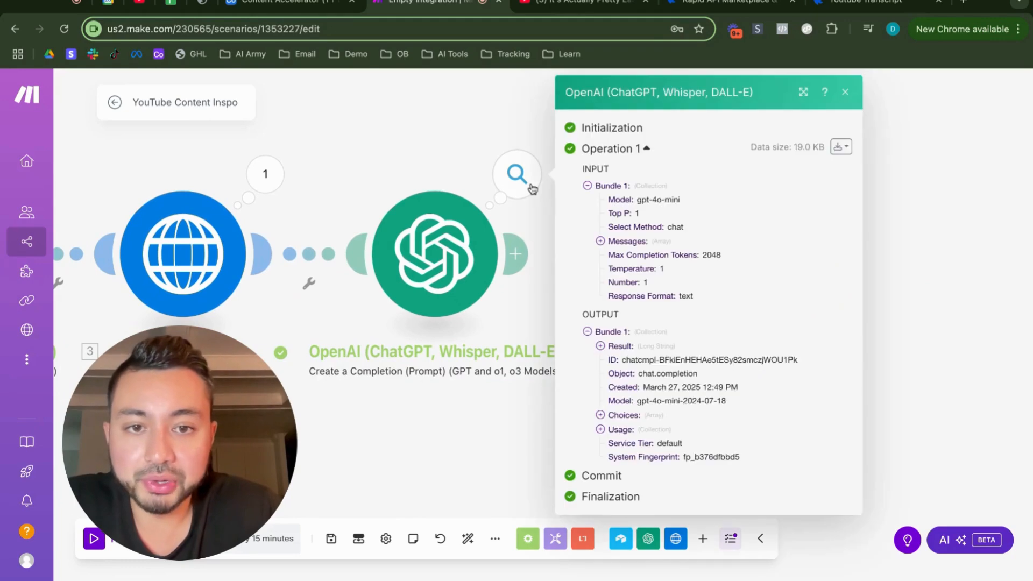
{"action": "left_click", "coordinate": [624, 343]}
{"action": "scroll", "coordinate": [622, 261], "scroll_direction": "down", "scroll_amount": 2}
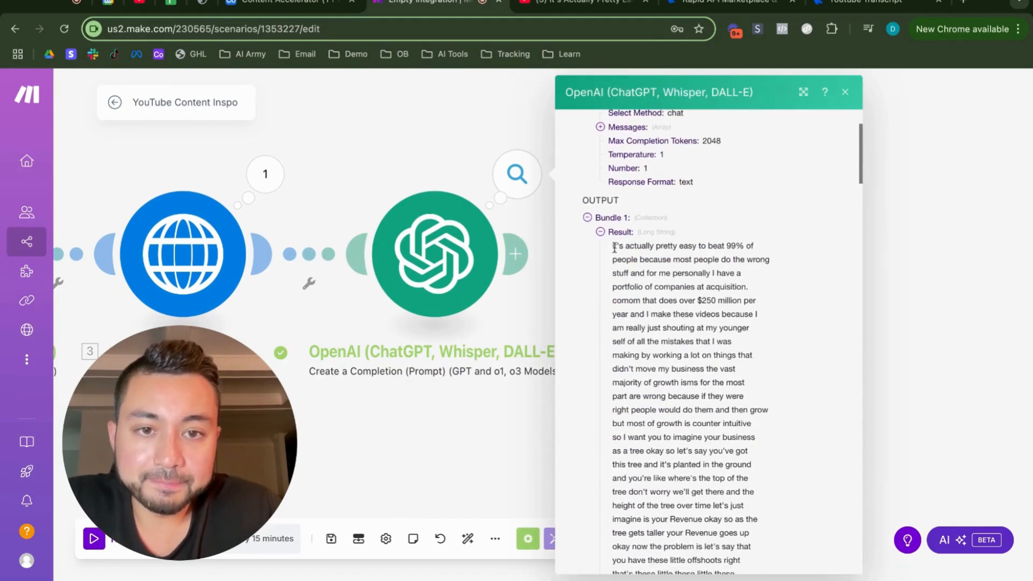
{"action": "left_click_drag", "start_coordinate": [614, 247], "coordinate": [670, 492]}
{"action": "scroll", "coordinate": [670, 492], "scroll_direction": "down", "scroll_amount": 12}
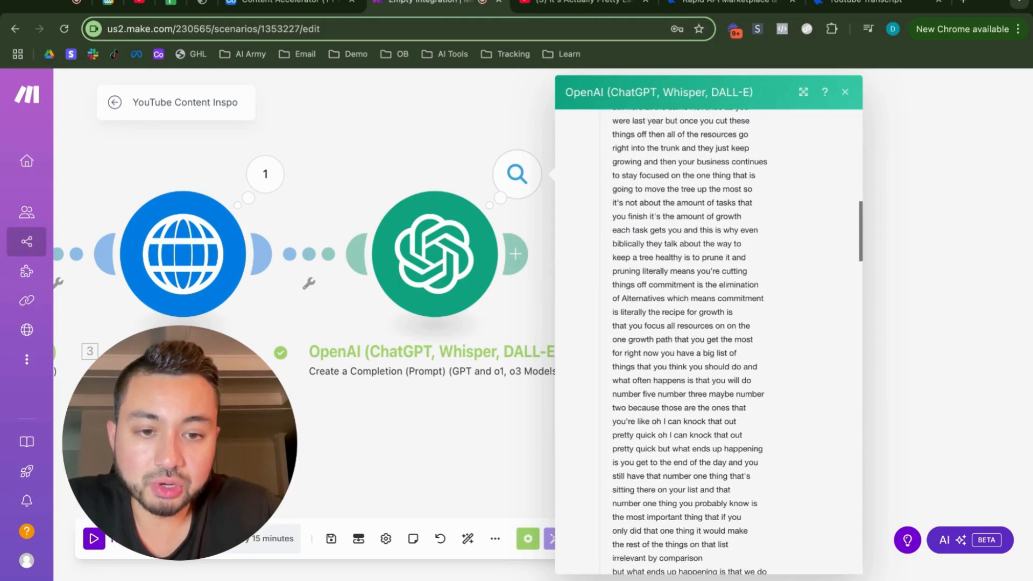
{"action": "scroll", "coordinate": [674, 401], "scroll_direction": "up", "scroll_amount": 13}
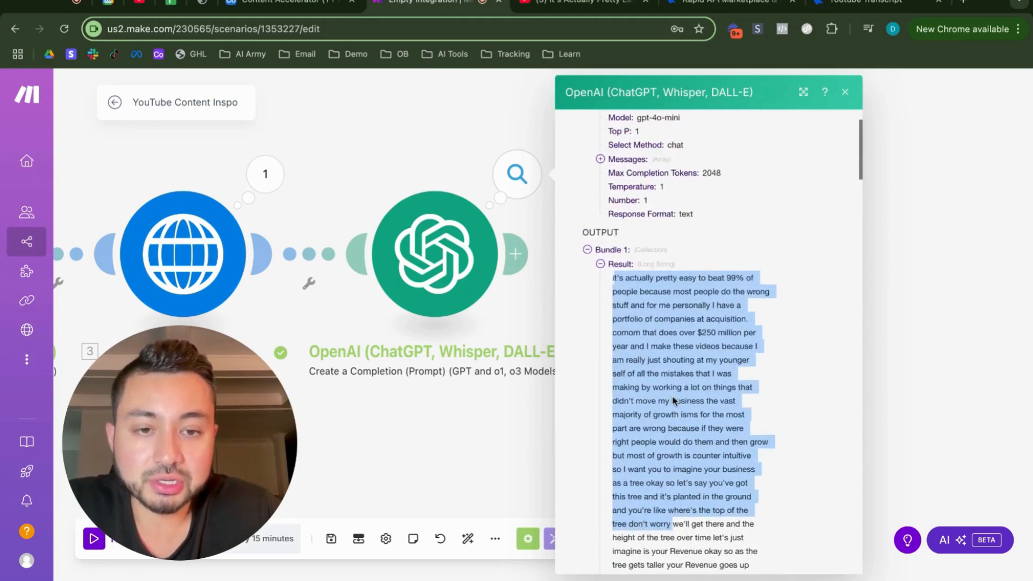
{"action": "left_click", "coordinate": [674, 401]}
{"action": "left_click", "coordinate": [844, 92]}
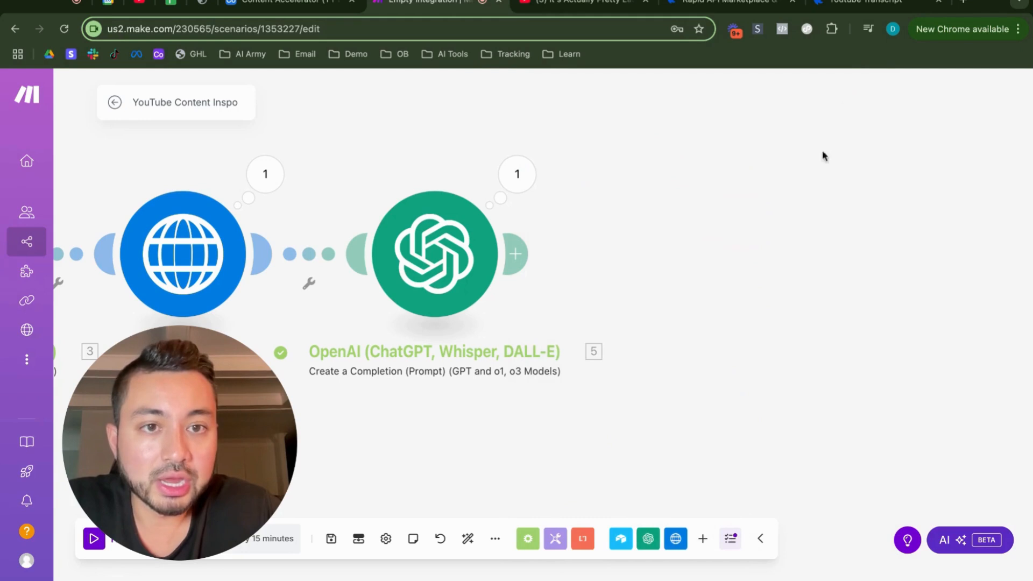
Step: Add another OpenAI Create a Completion module after the transcript-cleaning module and choose the gpt-4o-mini model
{"action": "left_click", "coordinate": [518, 257]}
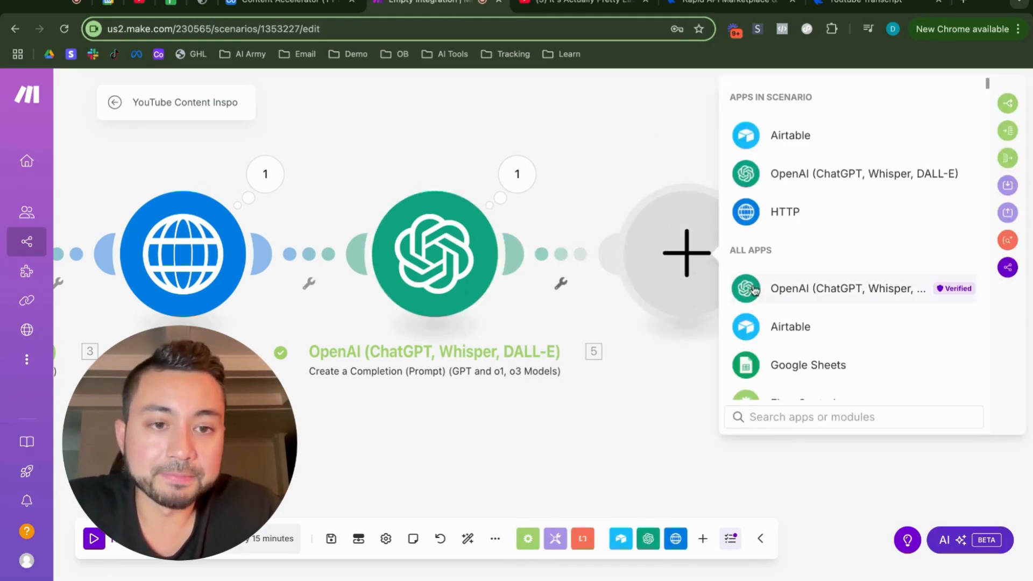
{"action": "left_click", "coordinate": [808, 173]}
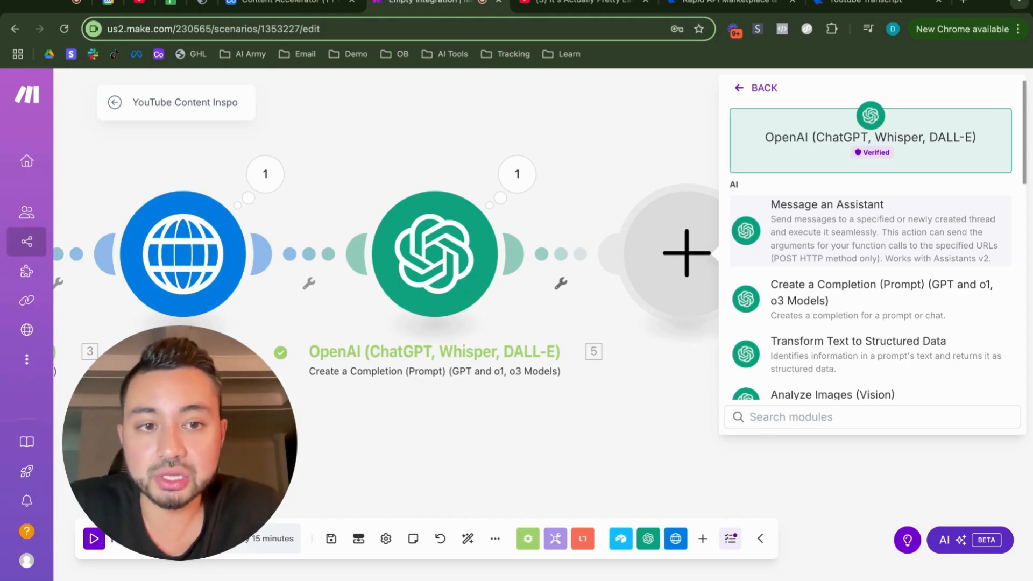
{"action": "left_click", "coordinate": [848, 308]}
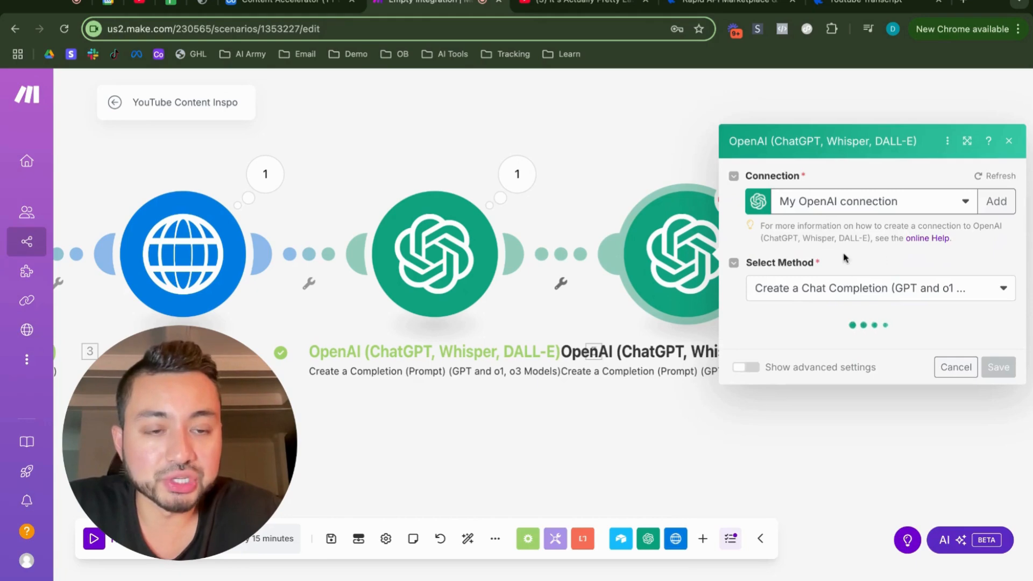
{"action": "left_click", "coordinate": [792, 293]}
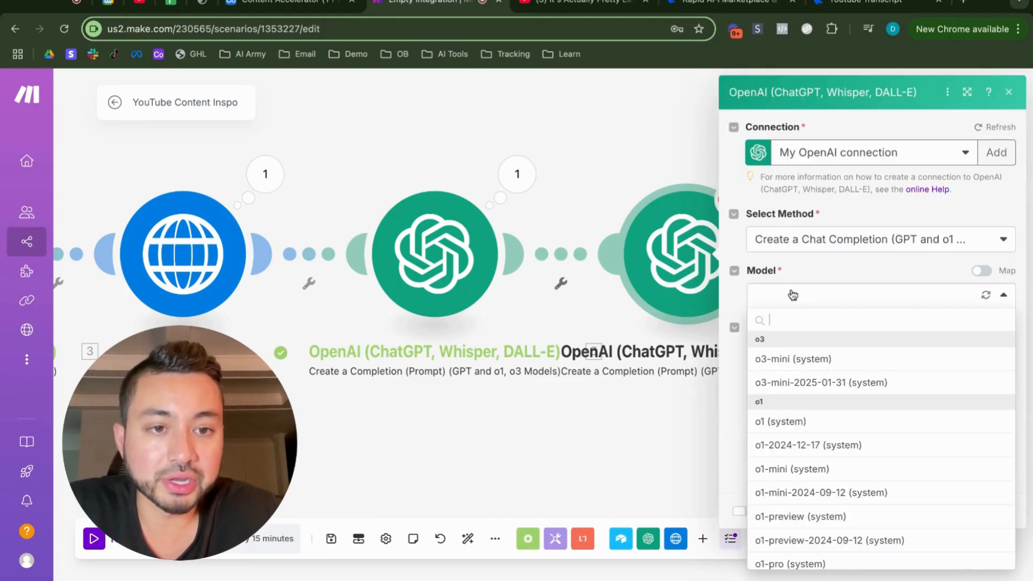
{"action": "scroll", "coordinate": [799, 457], "scroll_direction": "down", "scroll_amount": 15}
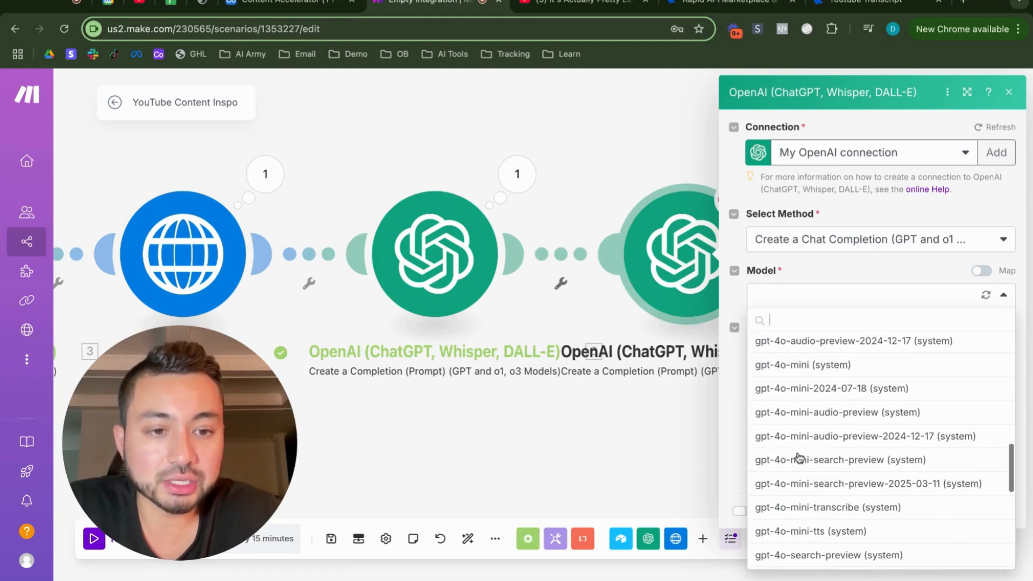
{"action": "scroll", "coordinate": [893, 351], "scroll_direction": "down", "scroll_amount": 2}
{"action": "scroll", "coordinate": [893, 350], "scroll_direction": "up", "scroll_amount": 3}
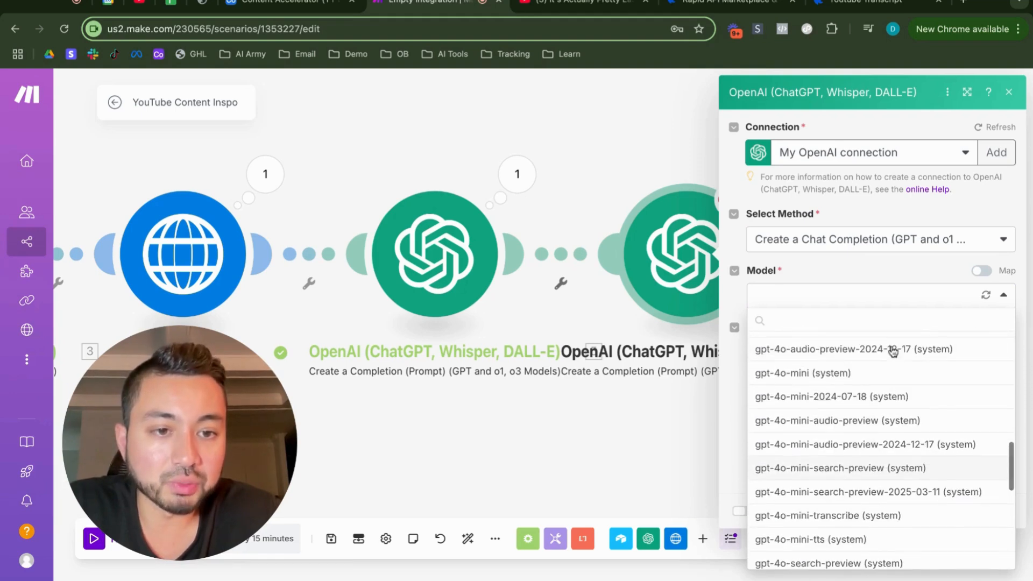
{"action": "left_click", "coordinate": [851, 375]}
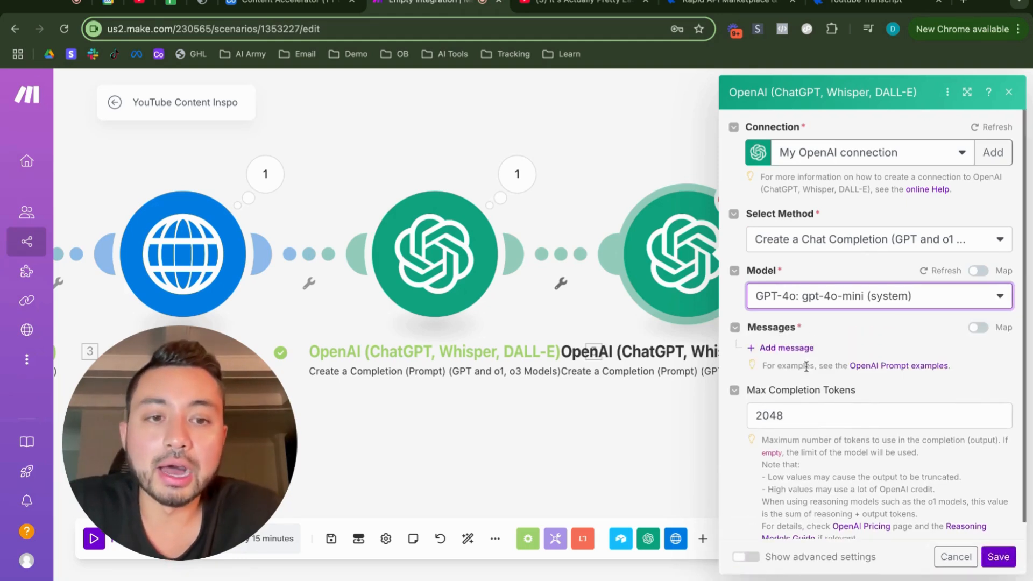
Step: Add a message with the User role to the new OpenAI module and open its text content for editing
{"action": "left_click", "coordinate": [783, 348]}
{"action": "left_click", "coordinate": [838, 394]}
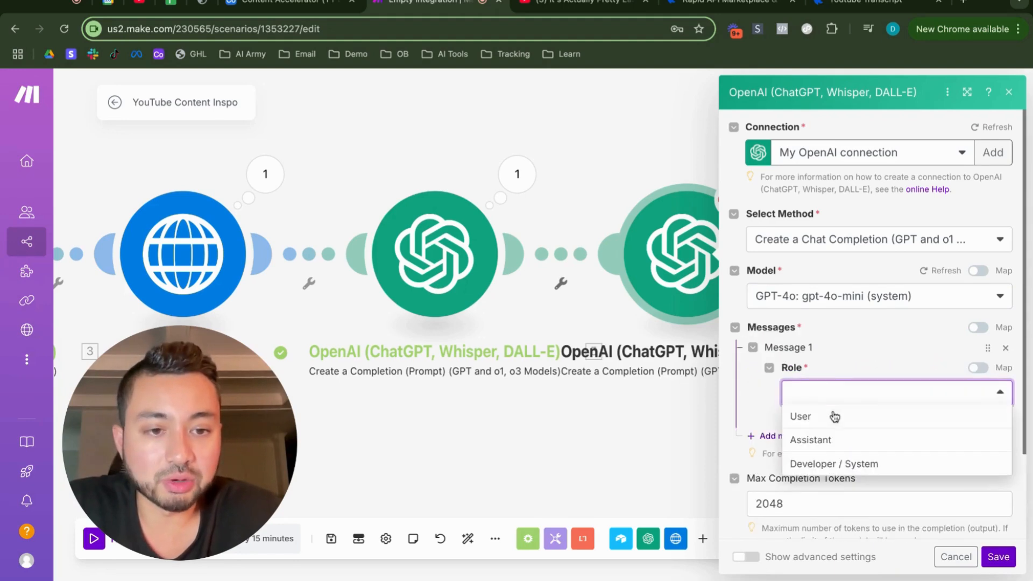
{"action": "left_click", "coordinate": [832, 418]}
{"action": "scroll", "coordinate": [860, 376], "scroll_direction": "down", "scroll_amount": 1}
{"action": "left_click", "coordinate": [828, 386]}
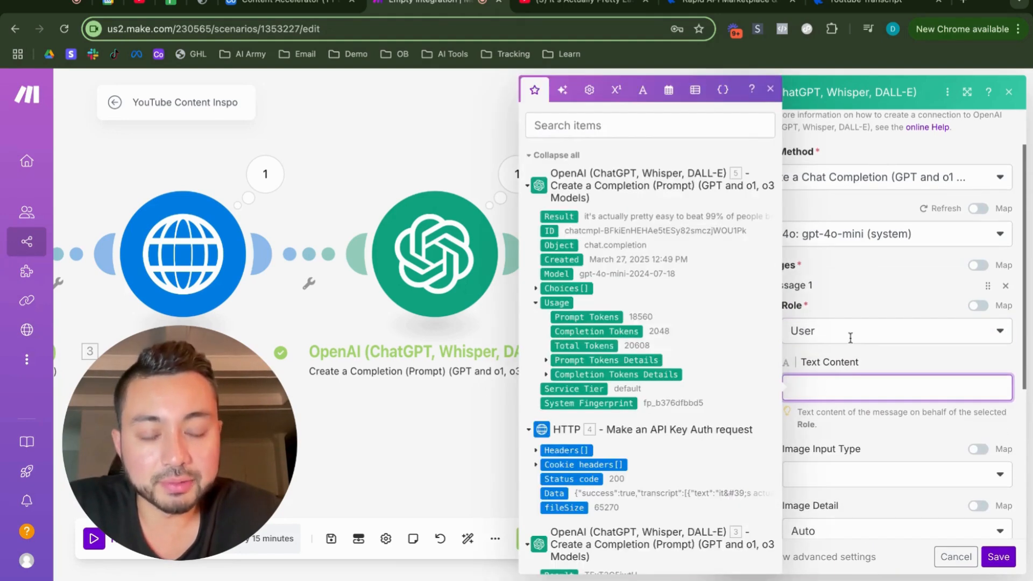
{"action": "scroll", "coordinate": [848, 376], "scroll_direction": "down", "scroll_amount": 1}
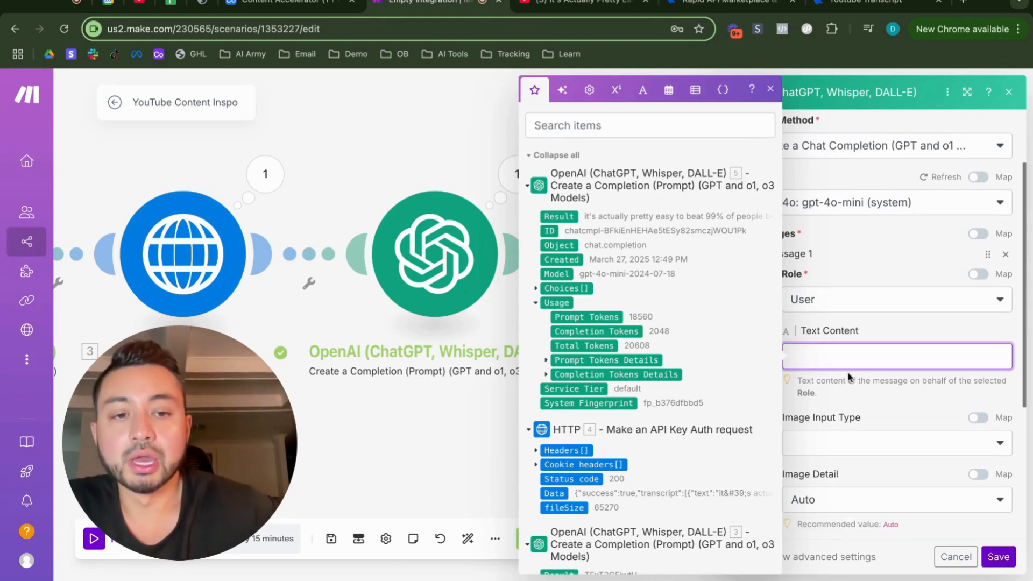
Step: Prompt it to repurpose the YouTube transcript below into a short-form viral tiktok script for an account helping business owners use AI, followed by module 5's Result
{"action": "type", "text": "Take the YouTube transcrip"}
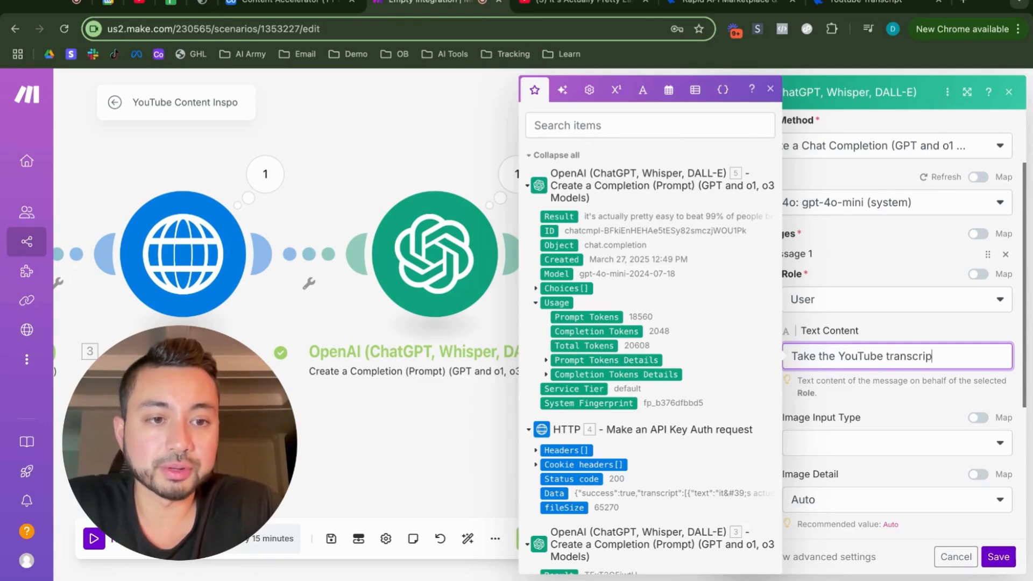
{"action": "type", "text": "e"}
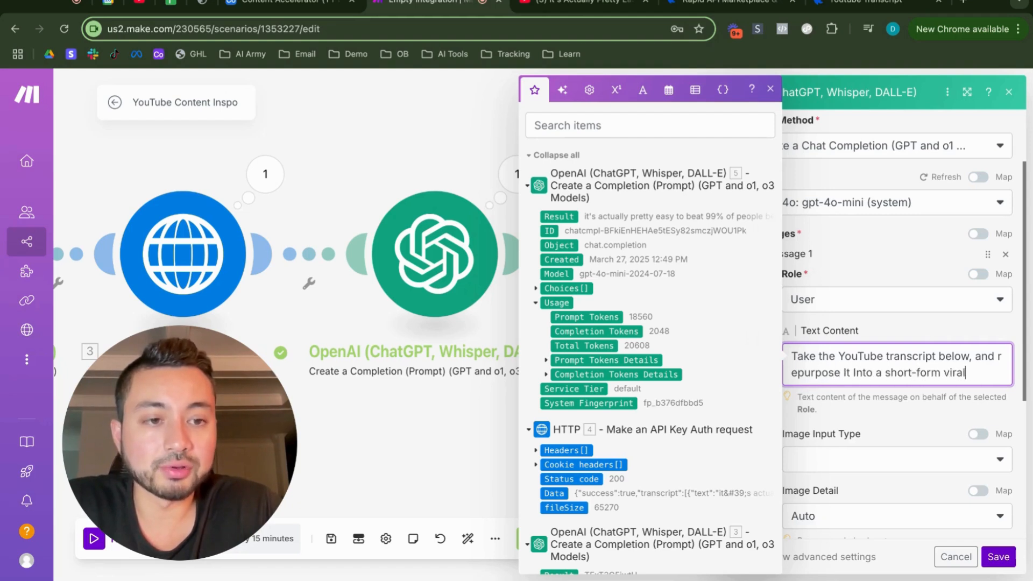
{"action": "type", "text": "script for my account all about help"}
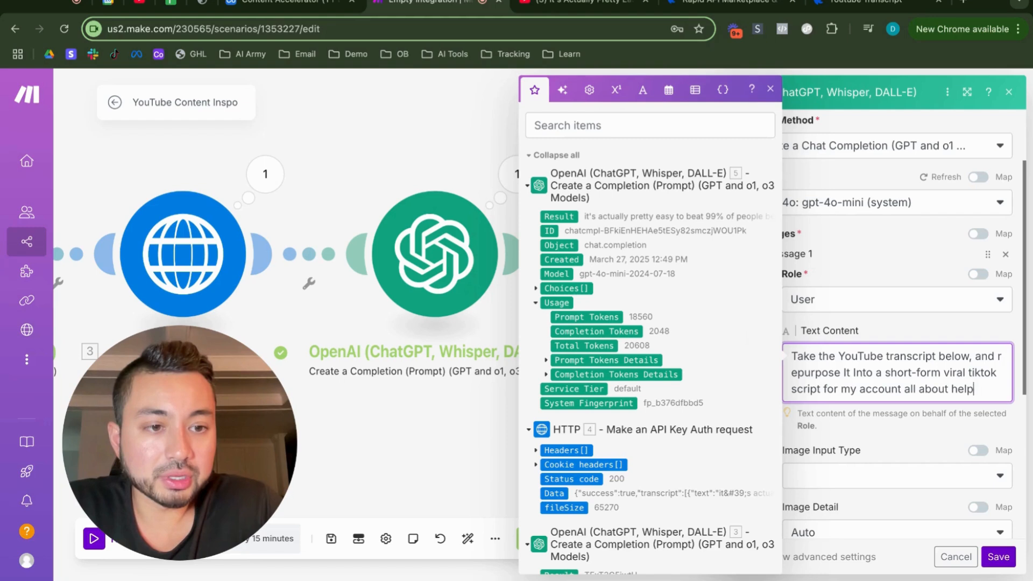
{"action": "type", "text": "ing business owners use AI In their bus"}
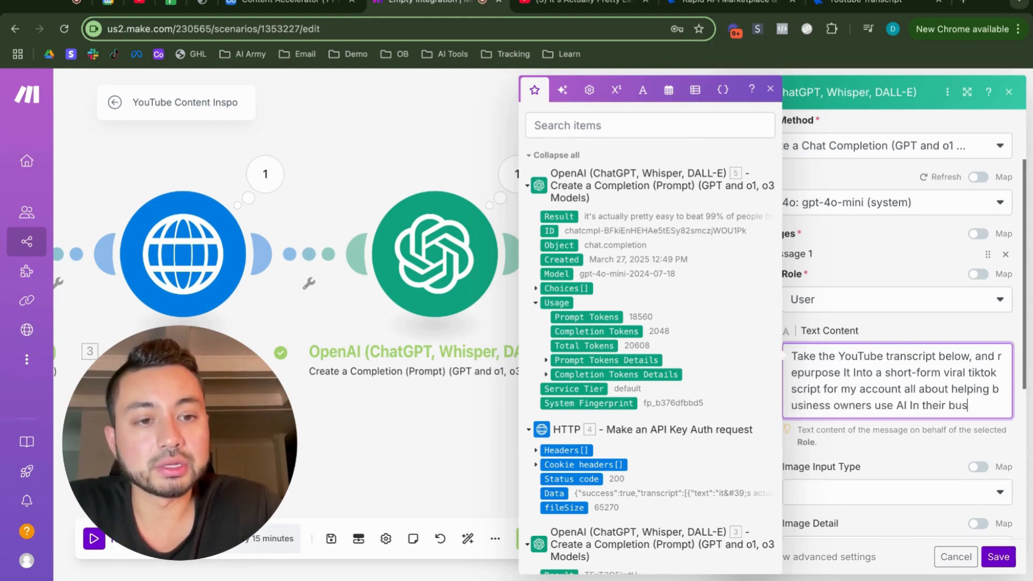
{"action": "key", "text": "Return"}
{"action": "key", "text": "Return"}
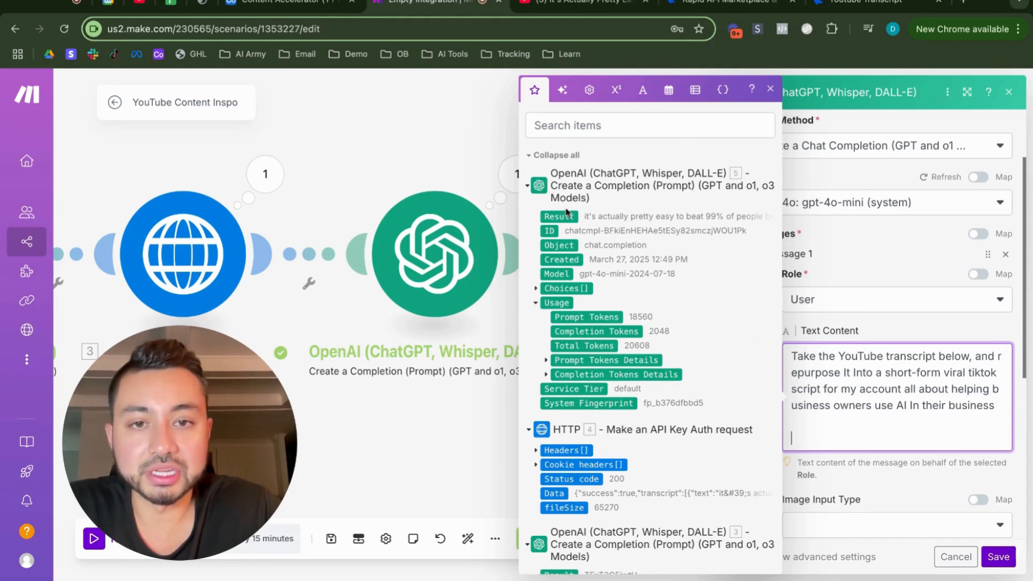
{"action": "left_click", "coordinate": [565, 214]}
{"action": "scroll", "coordinate": [967, 503], "scroll_direction": "down", "scroll_amount": 6}
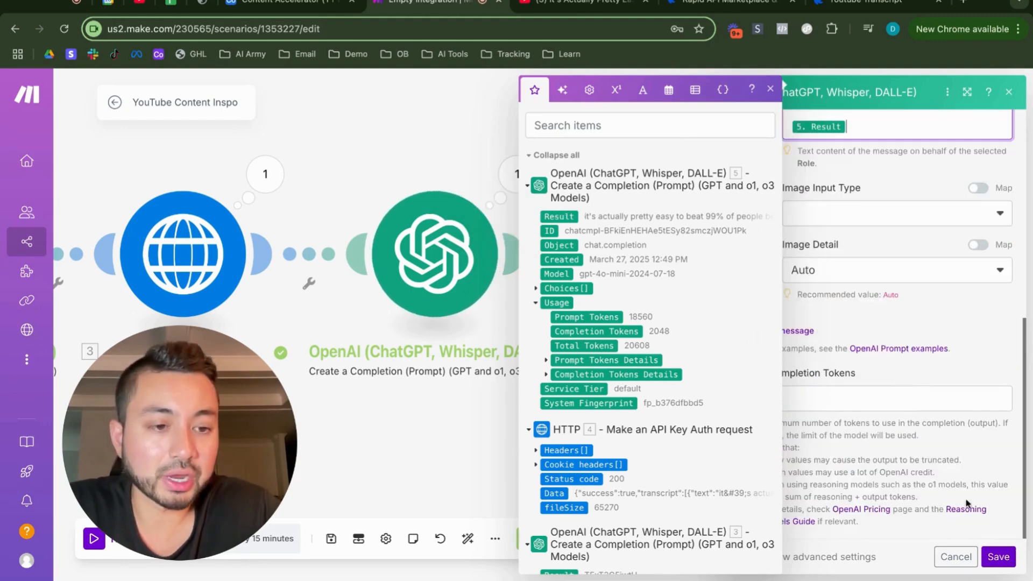
Step: Save the short-form script module and add another OpenAI Create a Completion module after it
{"action": "left_click", "coordinate": [996, 554]}
{"action": "scroll", "coordinate": [813, 433], "scroll_direction": "right", "scroll_amount": 5}
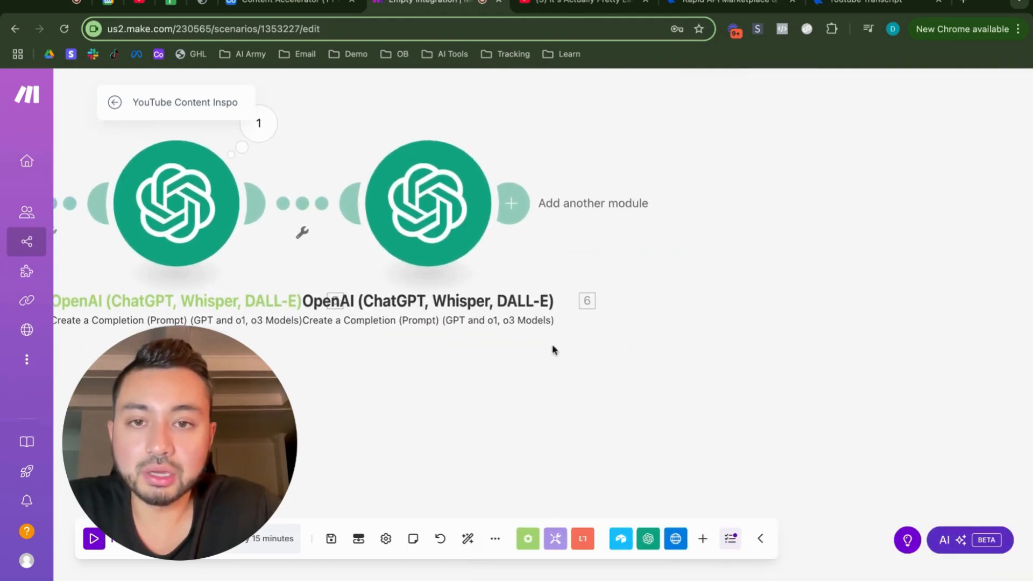
{"action": "left_click", "coordinate": [511, 202]}
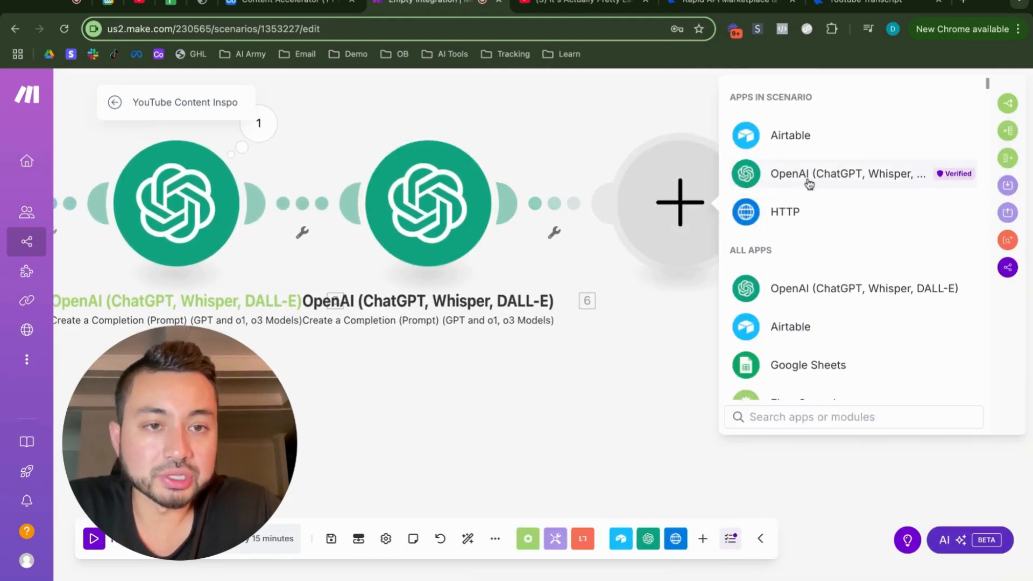
{"action": "left_click", "coordinate": [808, 178]}
{"action": "left_click", "coordinate": [836, 285]}
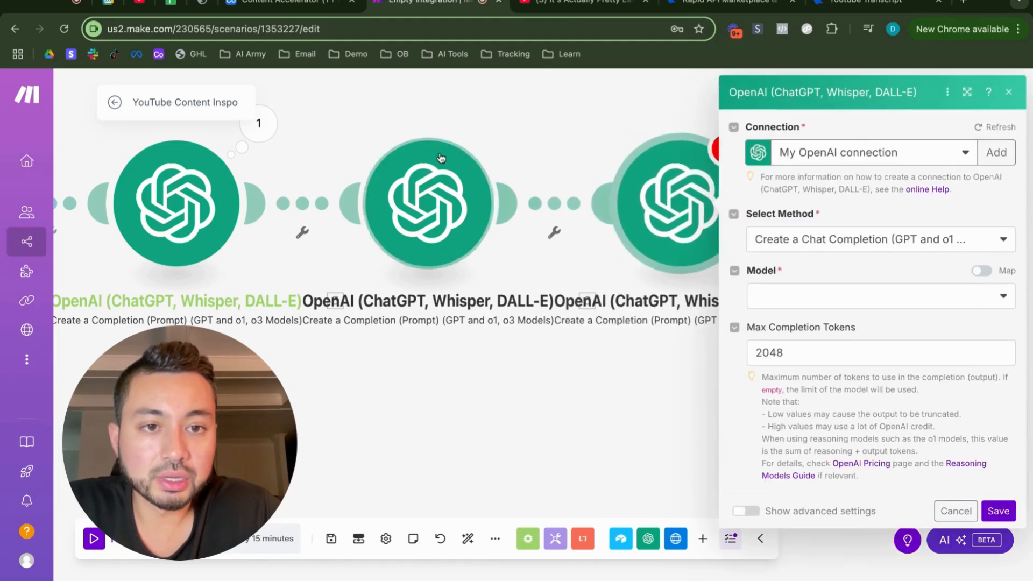
Step: Copy the full prompt, including module 5's Result, from the short-form script OpenAI module and save that module
{"action": "left_click", "coordinate": [453, 184]}
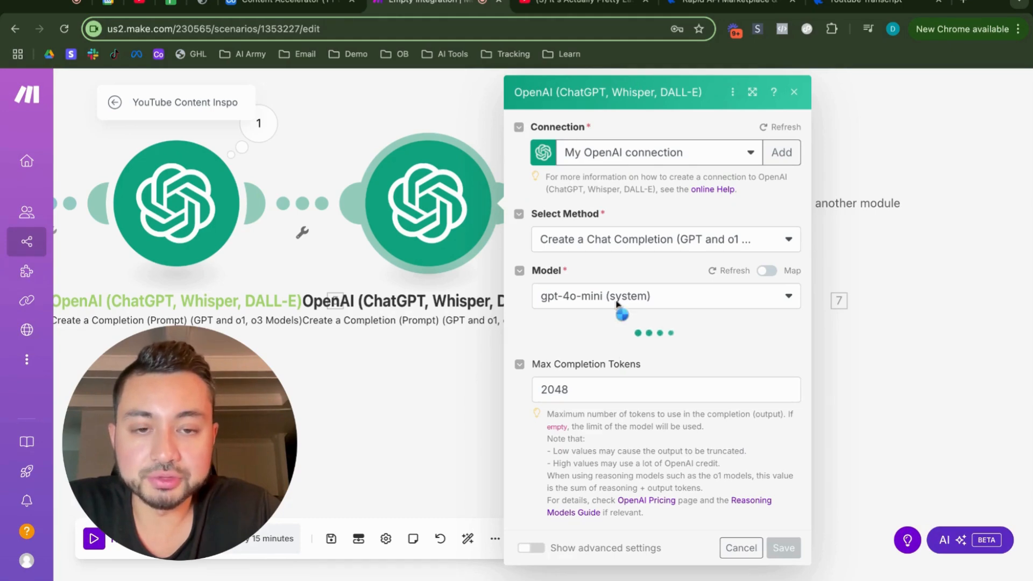
{"action": "scroll", "coordinate": [624, 344], "scroll_direction": "down", "scroll_amount": 1}
{"action": "left_click_drag", "start_coordinate": [576, 400], "coordinate": [780, 448]}
{"action": "key", "text": "super+a"}
{"action": "key", "text": "ctrl+c"}
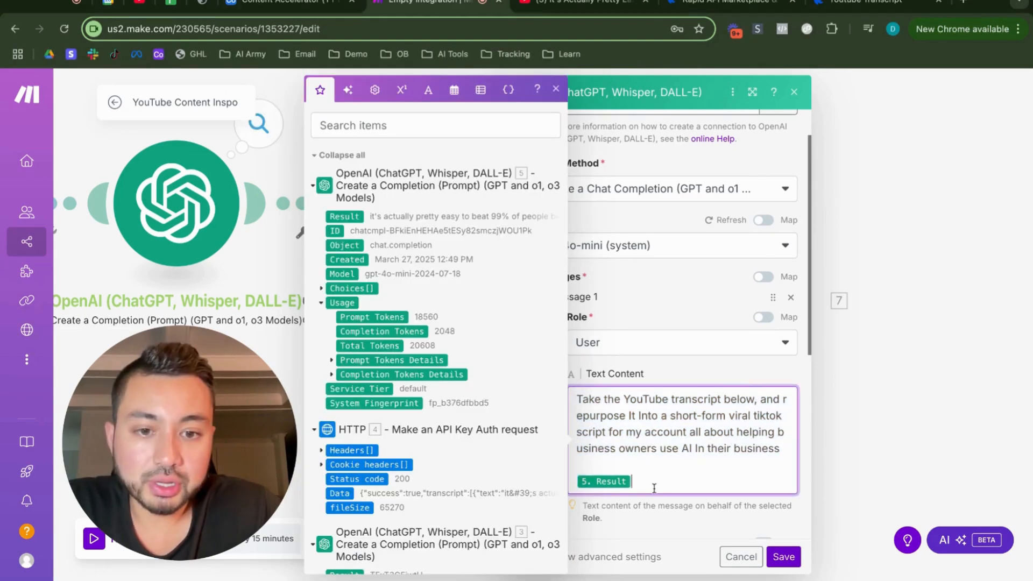
{"action": "left_click", "coordinate": [785, 558]}
Step: Choose the gpt-4o-mini model in the last OpenAI module
{"action": "left_click", "coordinate": [687, 235]}
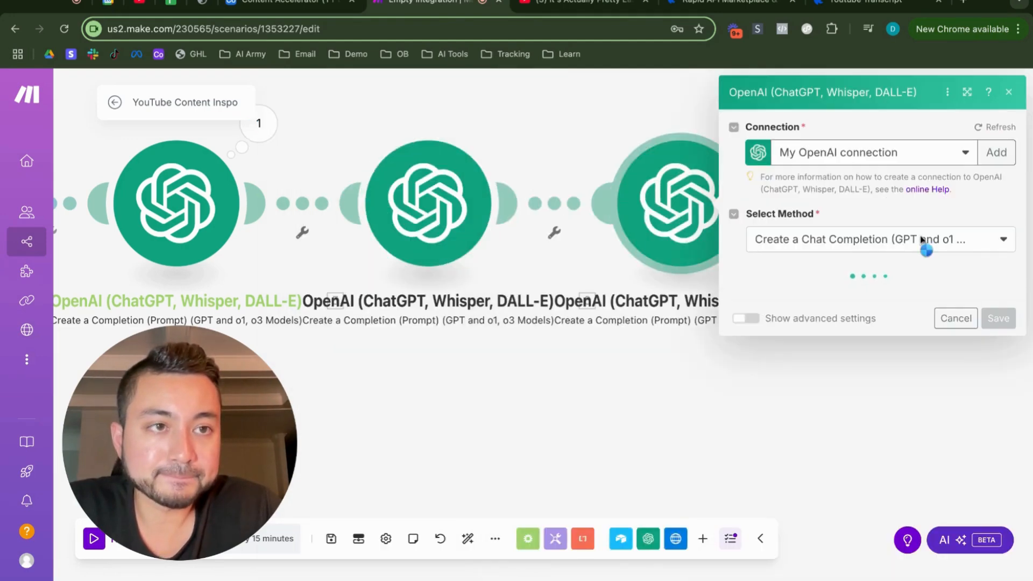
{"action": "left_click", "coordinate": [882, 294]}
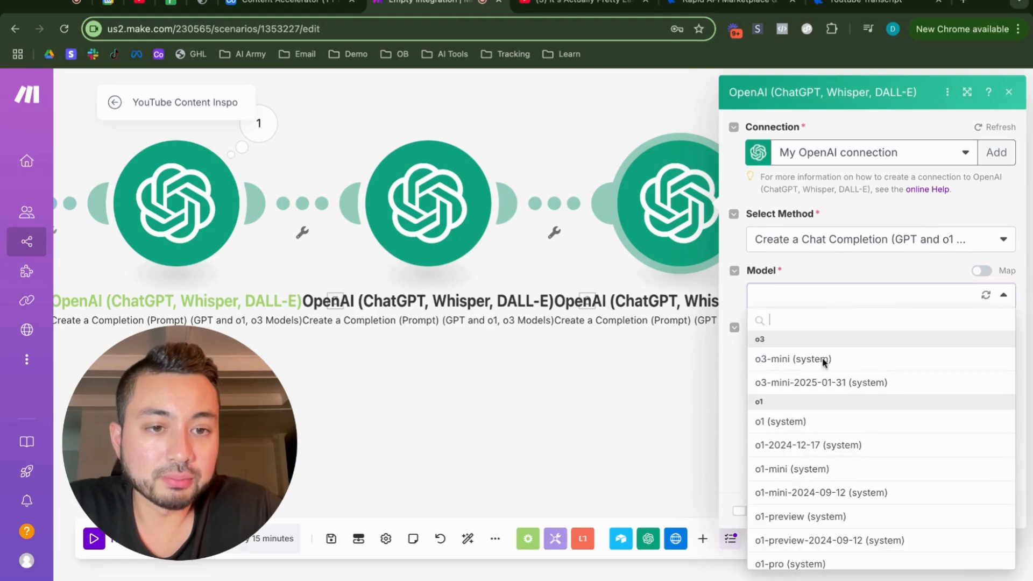
{"action": "scroll", "coordinate": [818, 413], "scroll_direction": "down", "scroll_amount": 5}
{"action": "scroll", "coordinate": [818, 413], "scroll_direction": "down", "scroll_amount": 10}
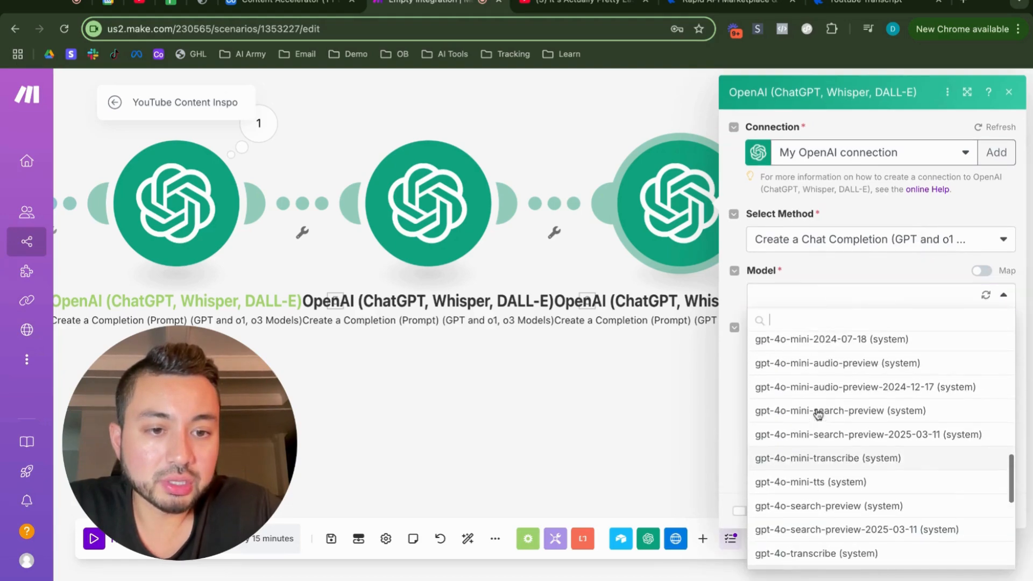
{"action": "scroll", "coordinate": [822, 485], "scroll_direction": "up", "scroll_amount": 1}
{"action": "scroll", "coordinate": [836, 424], "scroll_direction": "up", "scroll_amount": 4}
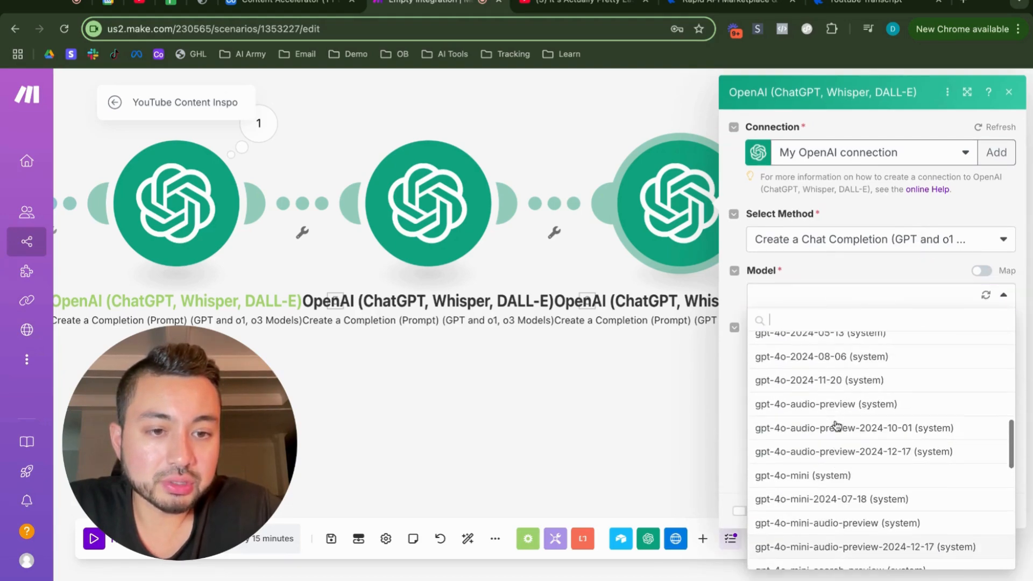
{"action": "left_click", "coordinate": [830, 476]}
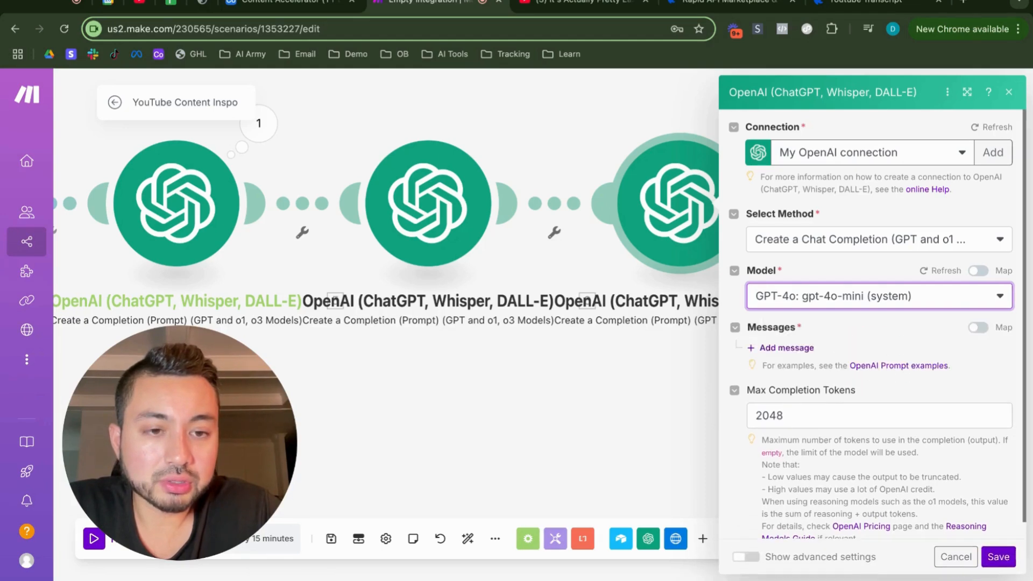
Step: Add a message with the User role to the last OpenAI module and paste the copied prompt as its text content
{"action": "left_click", "coordinate": [775, 345]}
{"action": "left_click", "coordinate": [817, 423]}
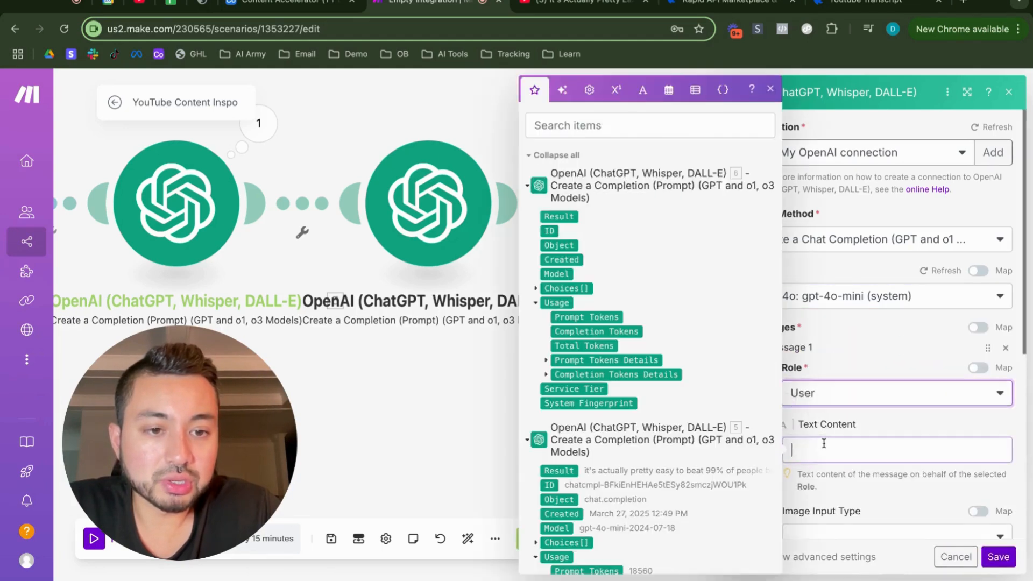
{"action": "key", "text": "ctrl+v"}
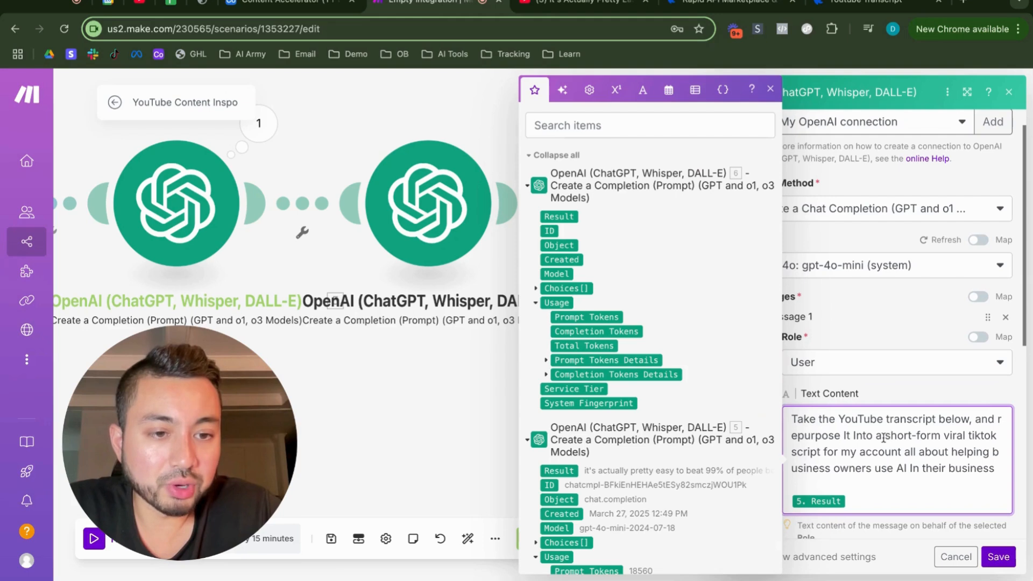
Step: Reword the pasted prompt to repurpose the transcript into an email for my business instead of a tiktok script for my account, and save the module
{"action": "left_click", "coordinate": [882, 436]}
{"action": "type", "text": "n"}
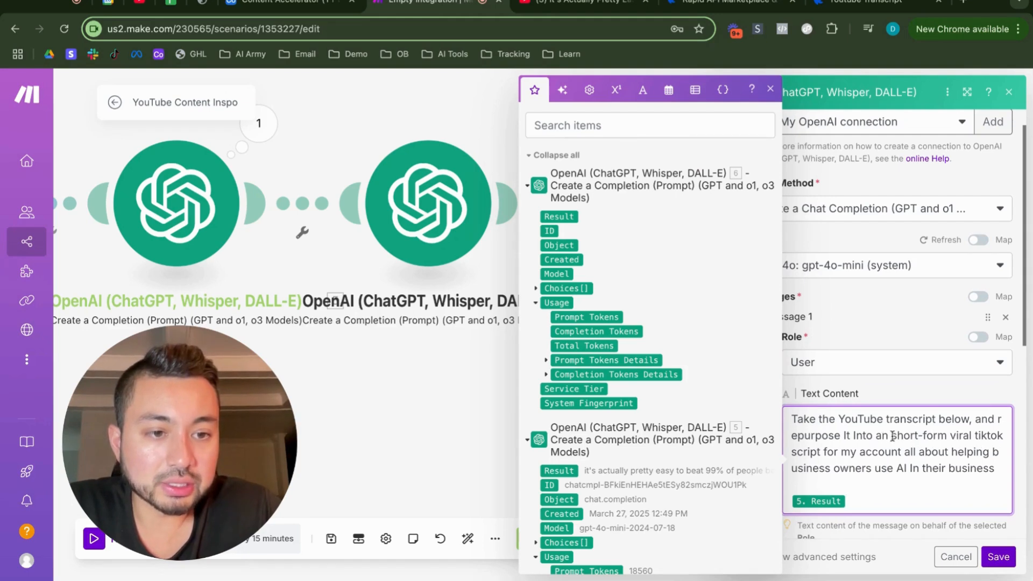
{"action": "left_click", "coordinate": [818, 453], "text": "shift"}
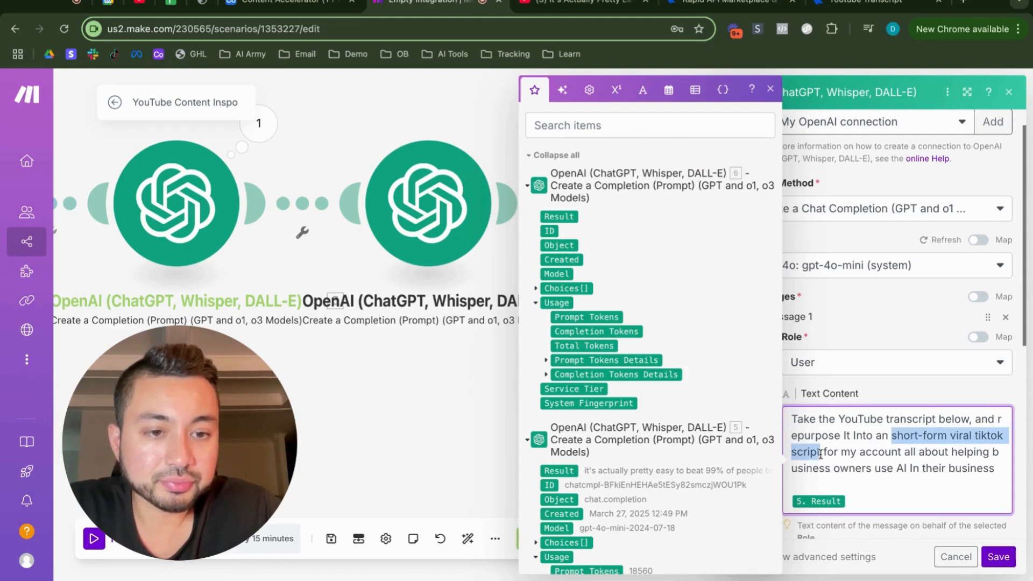
{"action": "type", "text": "email"}
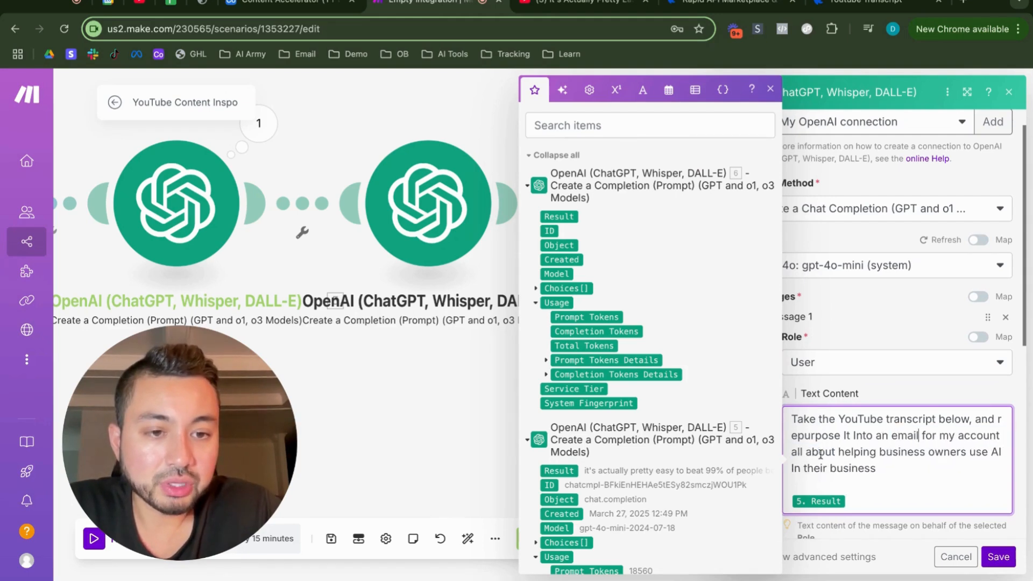
{"action": "double_click", "coordinate": [979, 436]}
{"action": "type", "text": "business"}
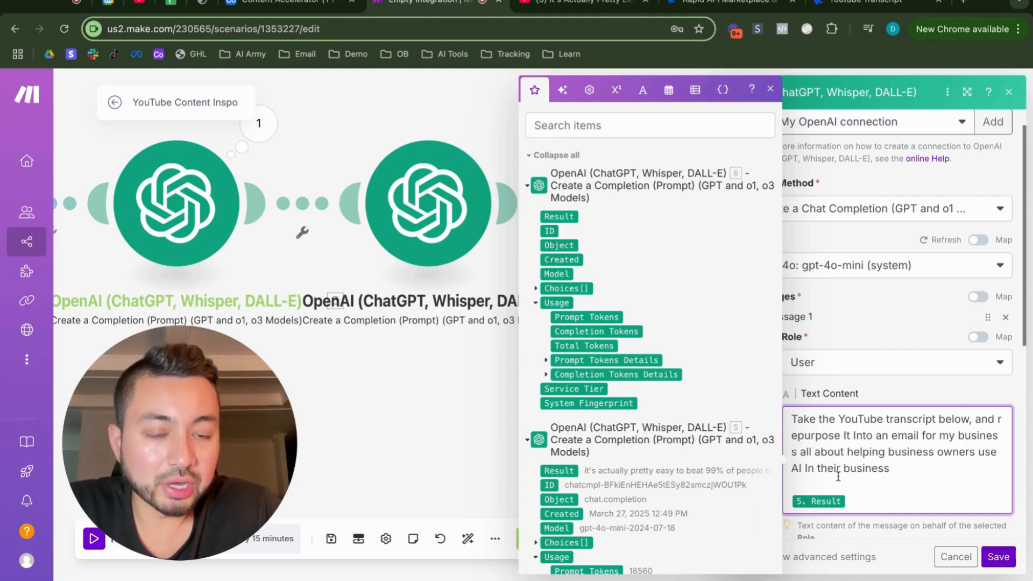
{"action": "left_click", "coordinate": [907, 485]}
{"action": "scroll", "coordinate": [906, 487], "scroll_direction": "down", "scroll_amount": 3}
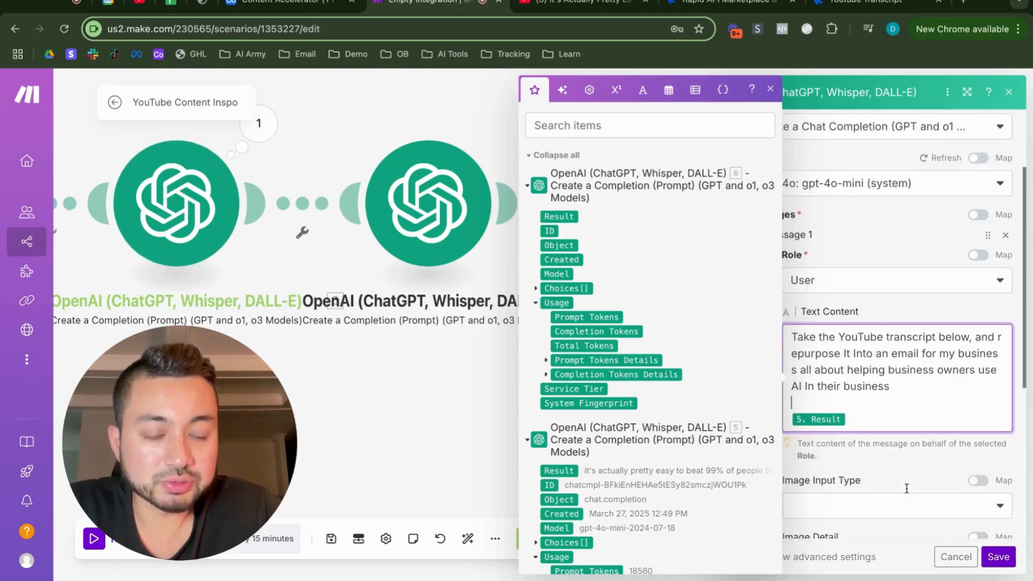
{"action": "scroll", "coordinate": [906, 488], "scroll_direction": "down", "scroll_amount": 5}
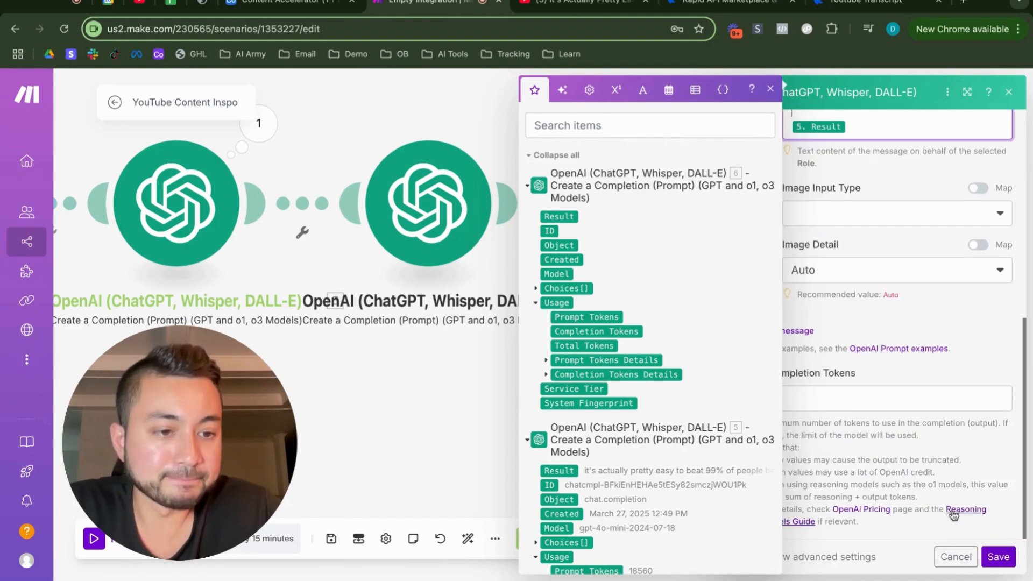
{"action": "left_click", "coordinate": [998, 566]}
Step: Auto-align the scenario's modules on the canvas
{"action": "scroll", "coordinate": [755, 398], "scroll_direction": "right", "scroll_amount": 4}
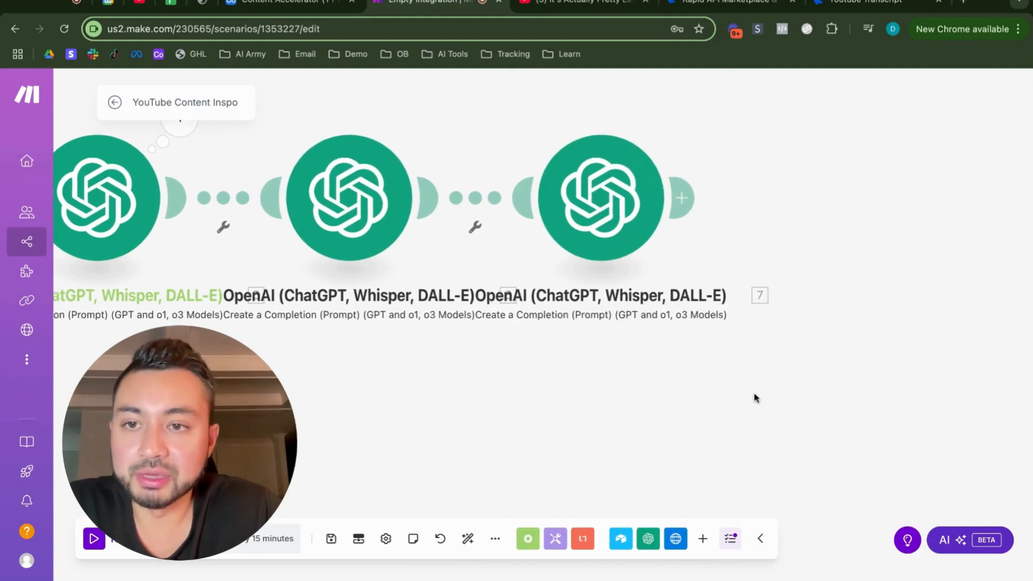
{"action": "scroll", "coordinate": [756, 398], "scroll_direction": "left", "scroll_amount": 5}
{"action": "left_click", "coordinate": [468, 539]}
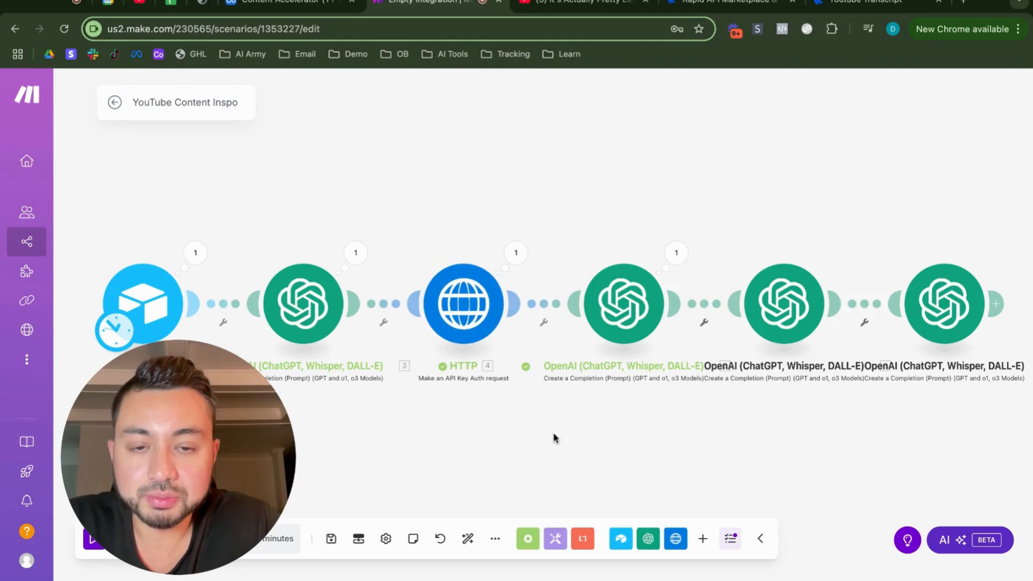
Step: Add an Airtable Update a Record module after the last OpenAI module
{"action": "scroll", "coordinate": [554, 436], "scroll_direction": "right", "scroll_amount": 3}
{"action": "scroll", "coordinate": [554, 435], "scroll_direction": "down", "scroll_amount": 1}
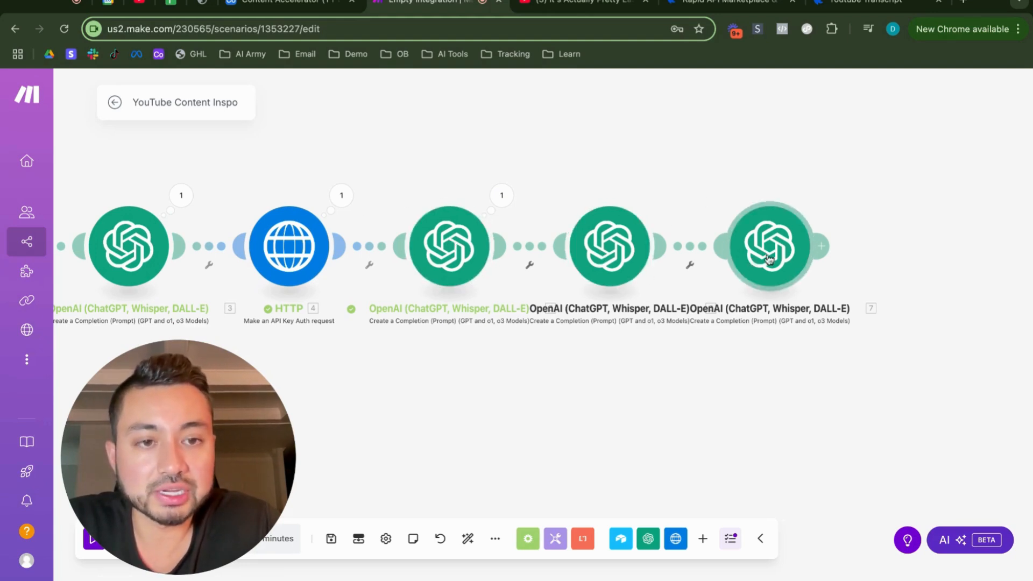
{"action": "left_click", "coordinate": [831, 246]}
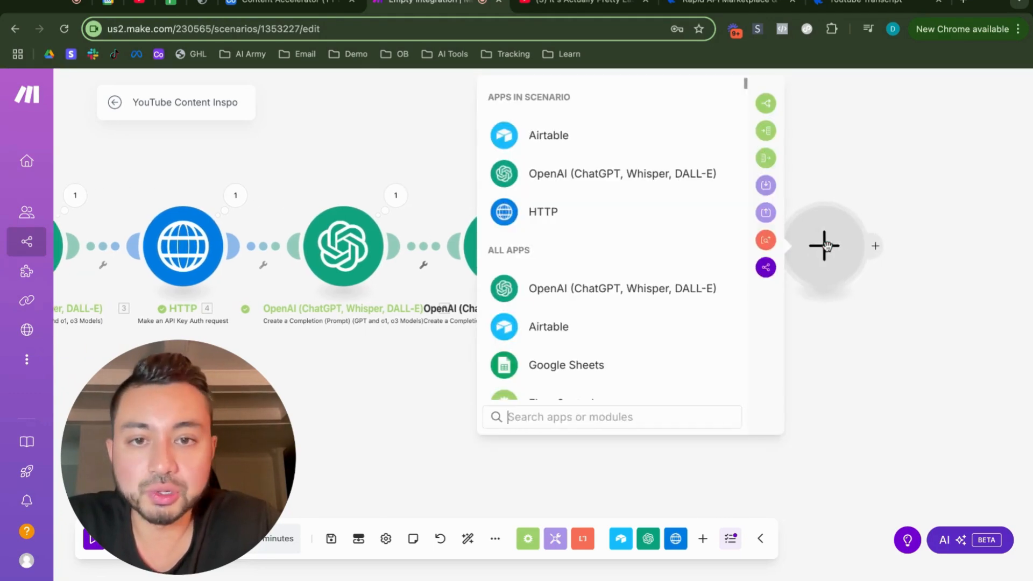
{"action": "left_click", "coordinate": [561, 141]}
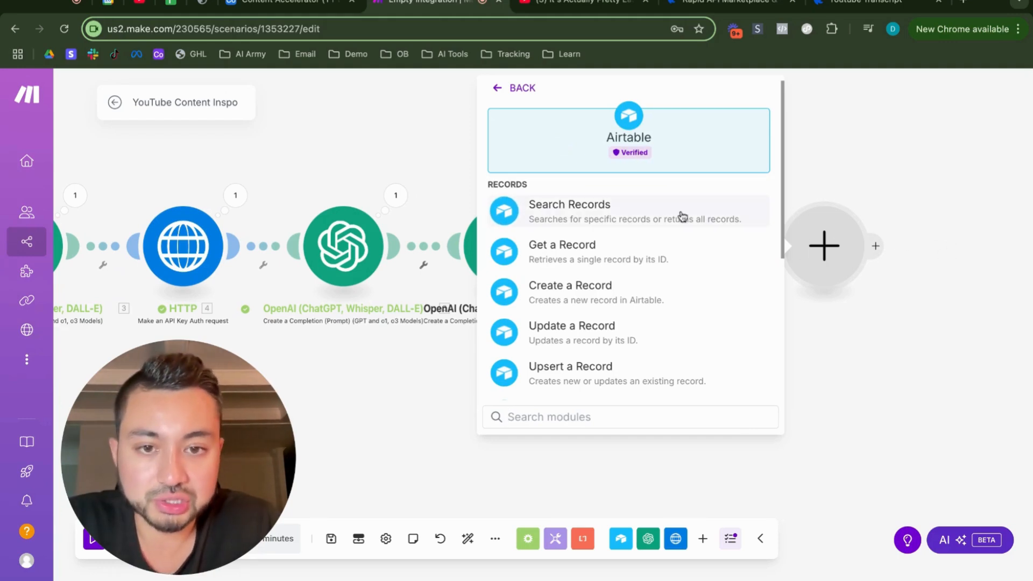
{"action": "left_click", "coordinate": [575, 333]}
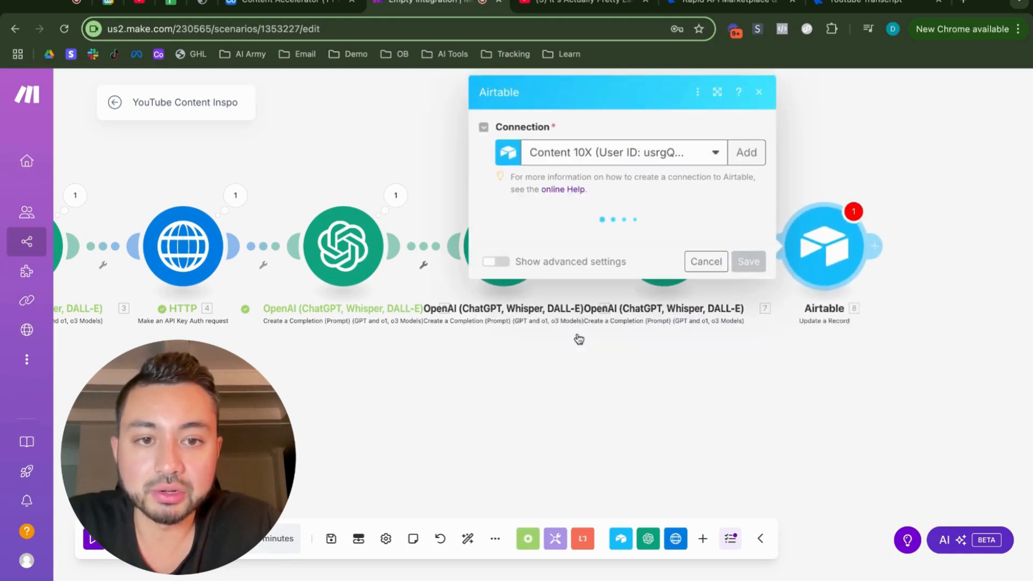
Step: Set the Airtable module's base to Content Accelerator (YT Demo) and its table to YouTube Content Inspo
{"action": "left_click", "coordinate": [574, 240]}
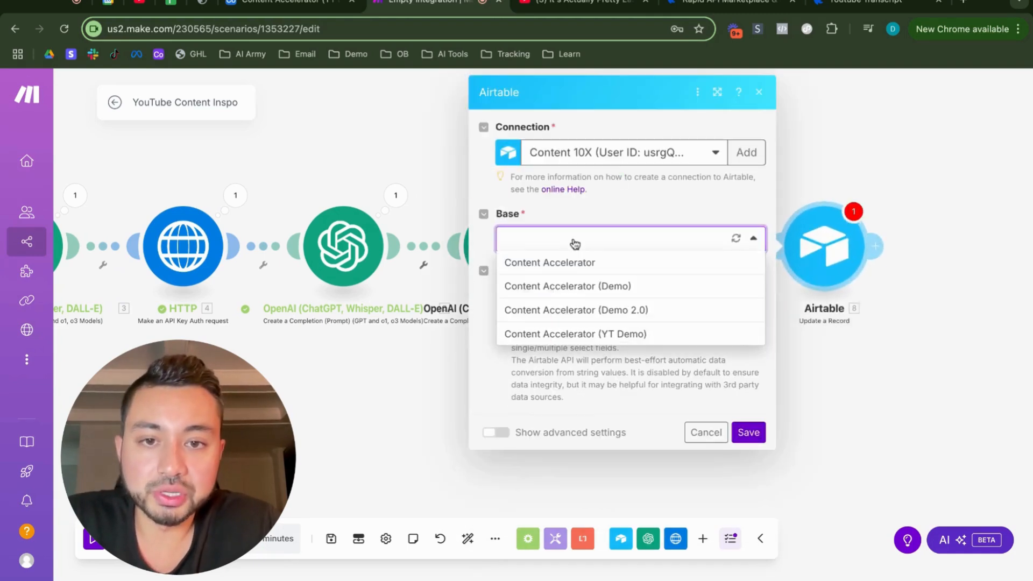
{"action": "left_click", "coordinate": [579, 333]}
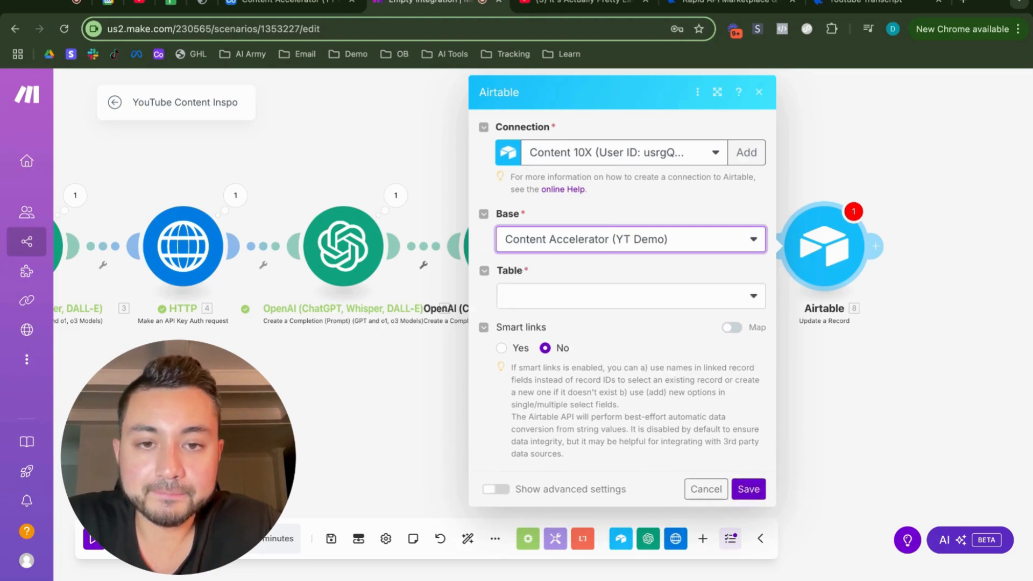
{"action": "left_click", "coordinate": [587, 295]}
{"action": "left_click", "coordinate": [556, 415]}
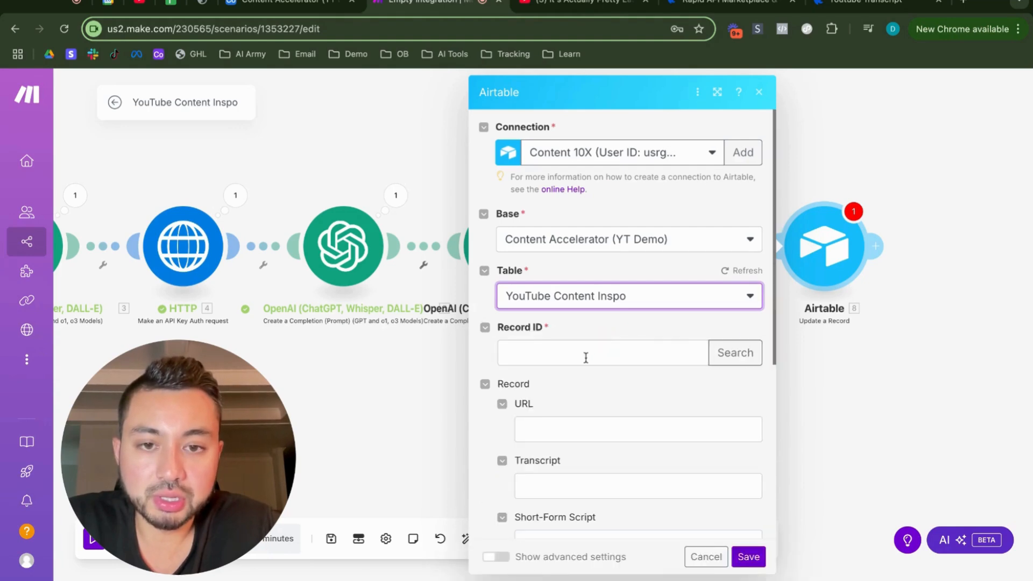
Step: Map the Record ID to the ID from the Airtable Watch Records module
{"action": "left_click", "coordinate": [586, 352]}
{"action": "scroll", "coordinate": [804, 343], "scroll_direction": "down", "scroll_amount": 15}
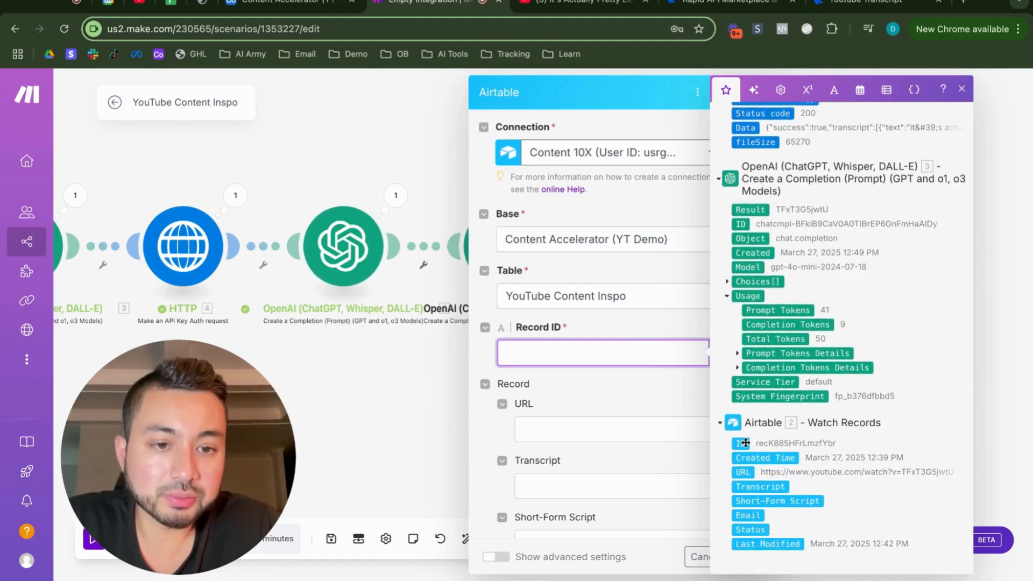
{"action": "left_click", "coordinate": [745, 443]}
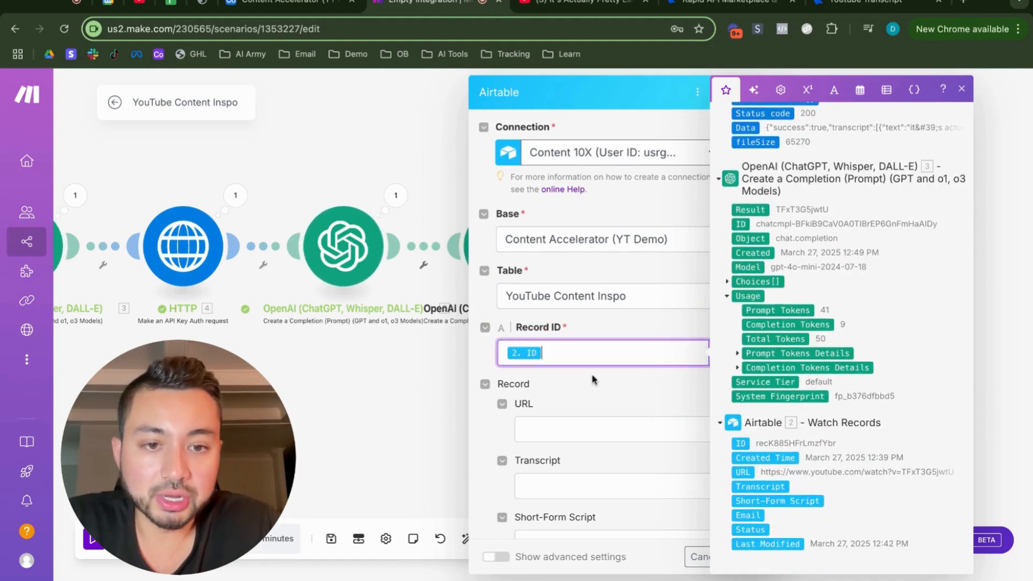
{"action": "left_click", "coordinate": [578, 384]}
Step: Map the record's Transcript field to the Result of OpenAI module 5
{"action": "scroll", "coordinate": [577, 384], "scroll_direction": "down", "scroll_amount": 3}
{"action": "scroll", "coordinate": [577, 384], "scroll_direction": "down", "scroll_amount": 3}
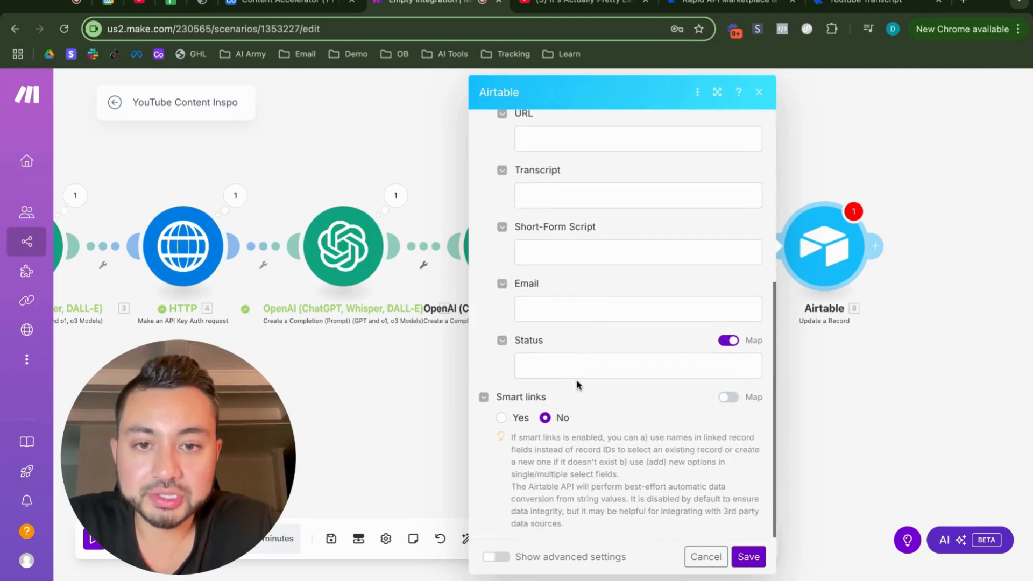
{"action": "scroll", "coordinate": [579, 184], "scroll_direction": "up", "scroll_amount": 2}
{"action": "left_click", "coordinate": [562, 226]}
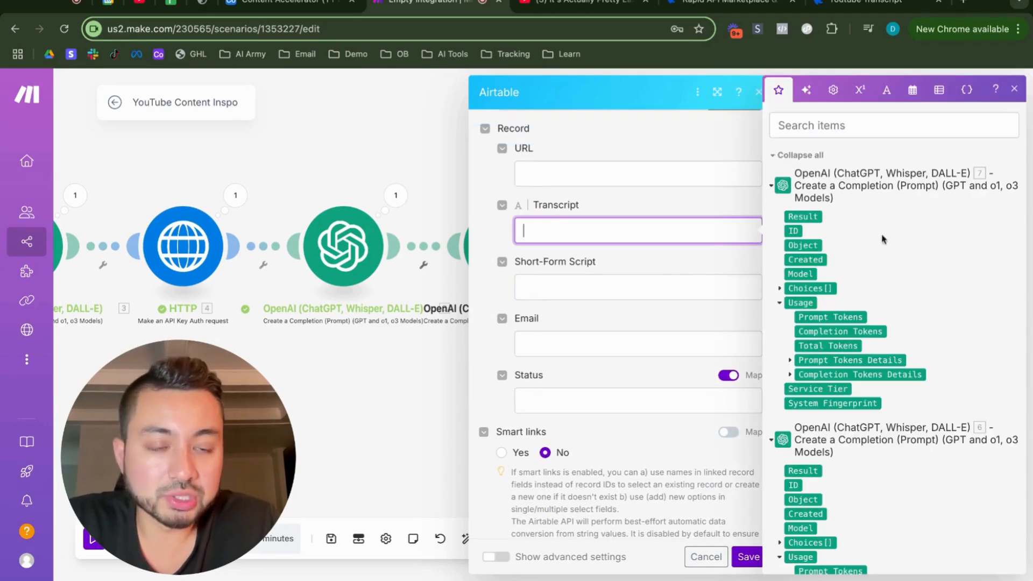
{"action": "scroll", "coordinate": [882, 238], "scroll_direction": "down", "scroll_amount": 8}
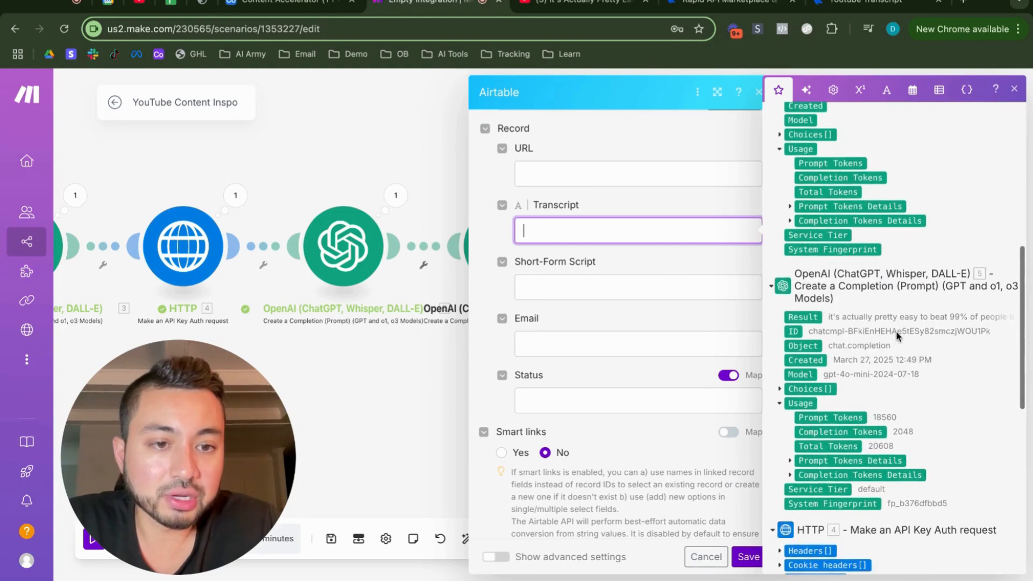
{"action": "left_click", "coordinate": [803, 316]}
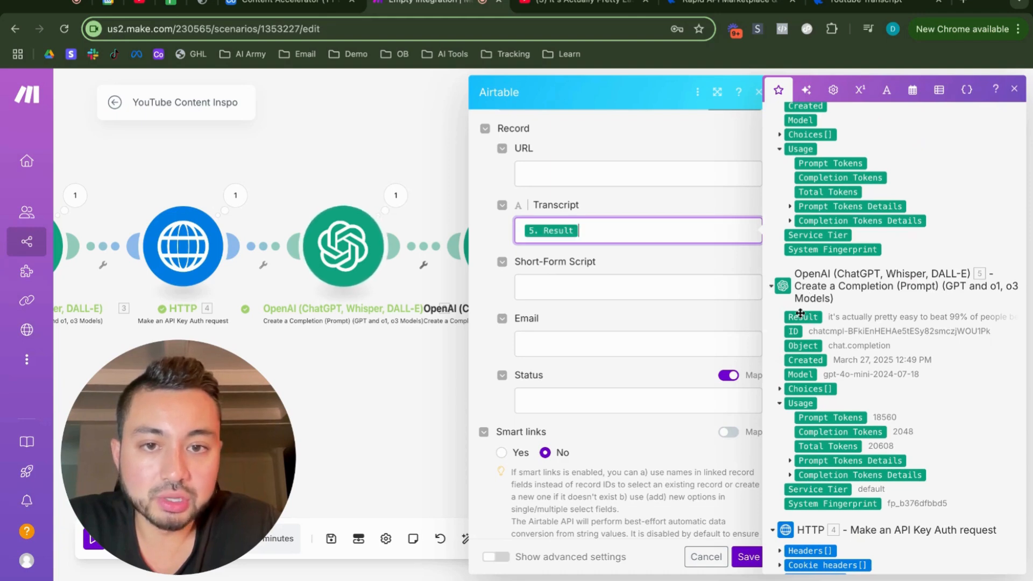
Step: Map the record's Short-Form Script field to the Result of OpenAI module 6
{"action": "left_click", "coordinate": [597, 285]}
{"action": "scroll", "coordinate": [894, 312], "scroll_direction": "up", "scroll_amount": 4}
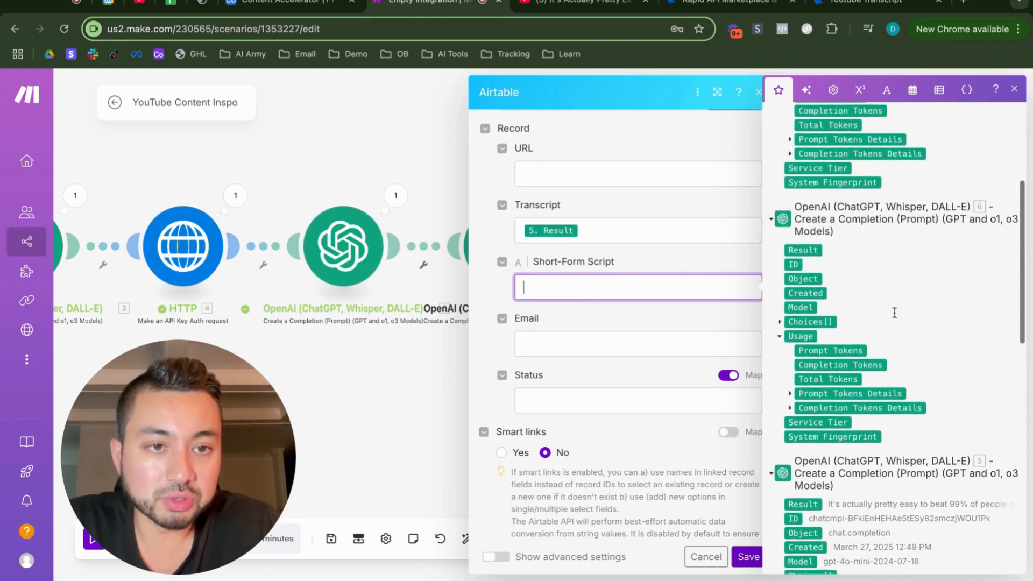
{"action": "left_click", "coordinate": [804, 264]}
{"action": "scroll", "coordinate": [574, 308], "scroll_direction": "down", "scroll_amount": 2}
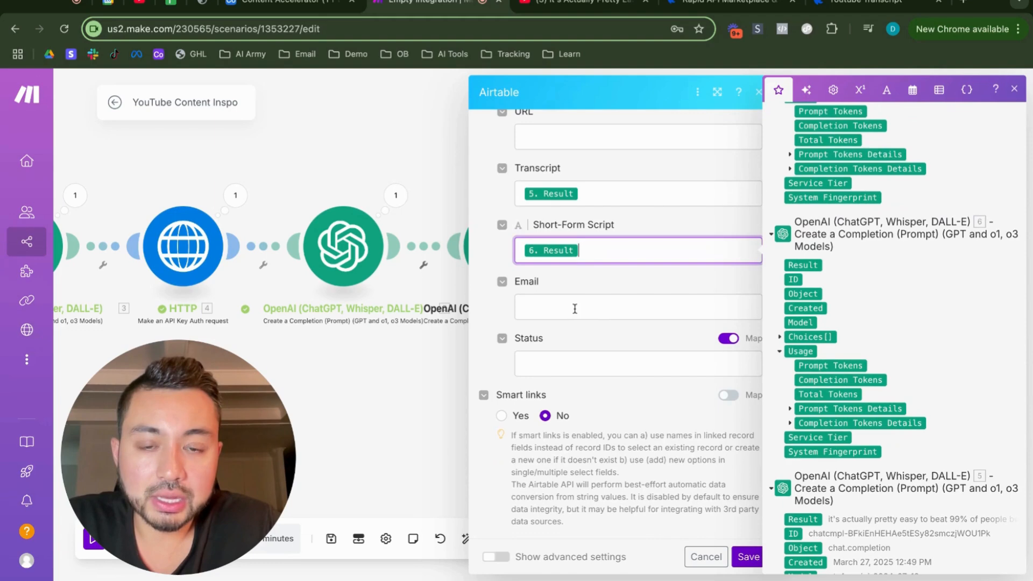
Step: Map the record's Email field to the Result of OpenAI module 7
{"action": "left_click", "coordinate": [574, 309]}
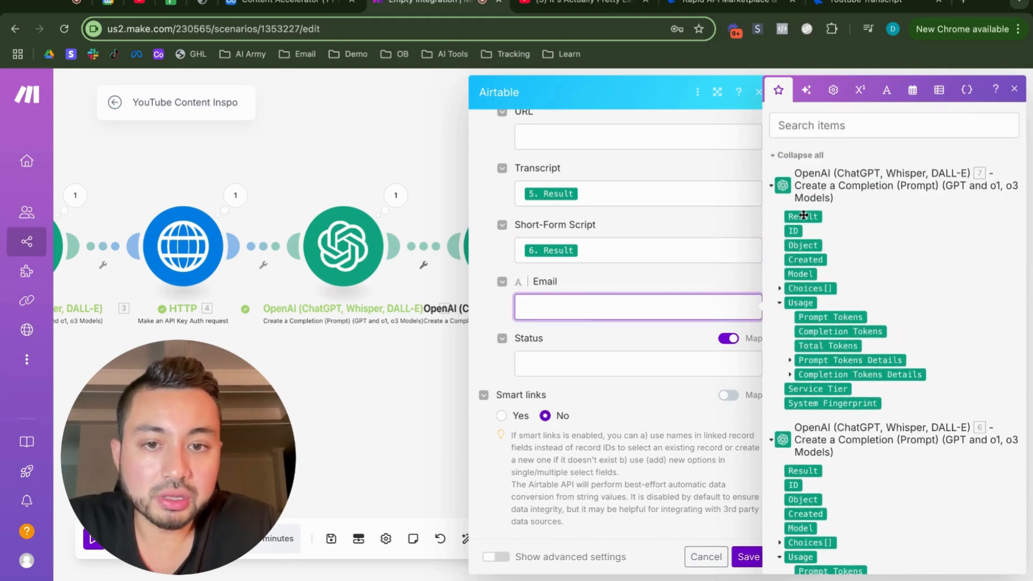
{"action": "left_click", "coordinate": [803, 215]}
{"action": "left_click", "coordinate": [668, 337]}
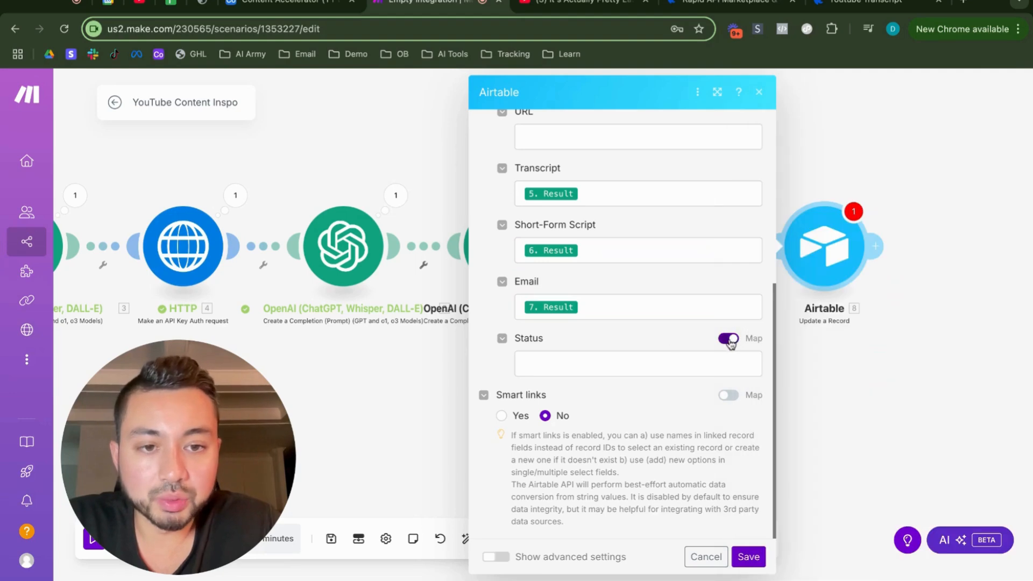
Step: Set the record's Status to Pending, save the Airtable module's settings, and auto-align the scenario's modules
{"action": "left_click", "coordinate": [729, 338]}
{"action": "left_click", "coordinate": [728, 362]}
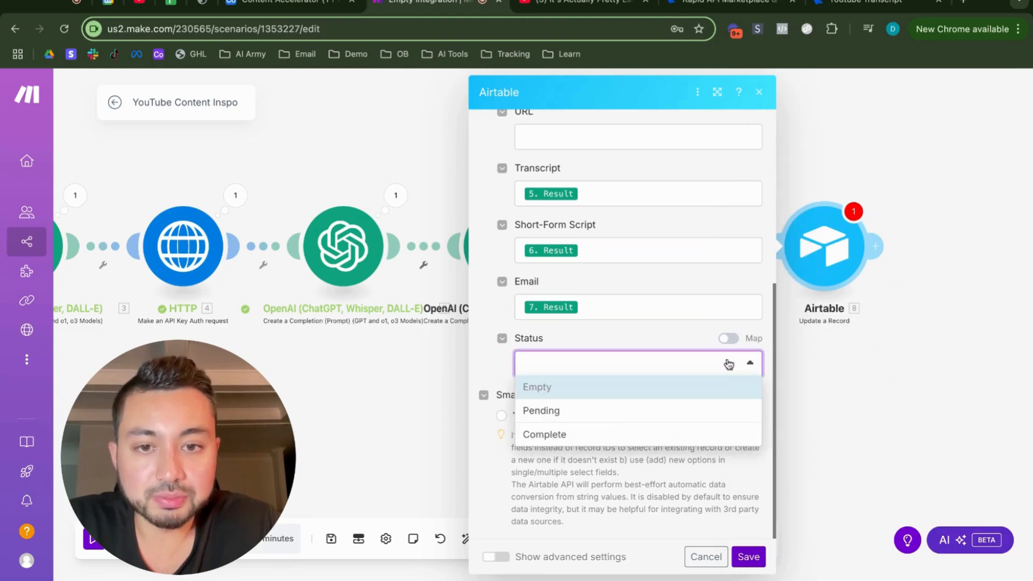
{"action": "left_click", "coordinate": [606, 419]}
{"action": "scroll", "coordinate": [603, 347], "scroll_direction": "up", "scroll_amount": 10}
{"action": "left_click", "coordinate": [748, 557]}
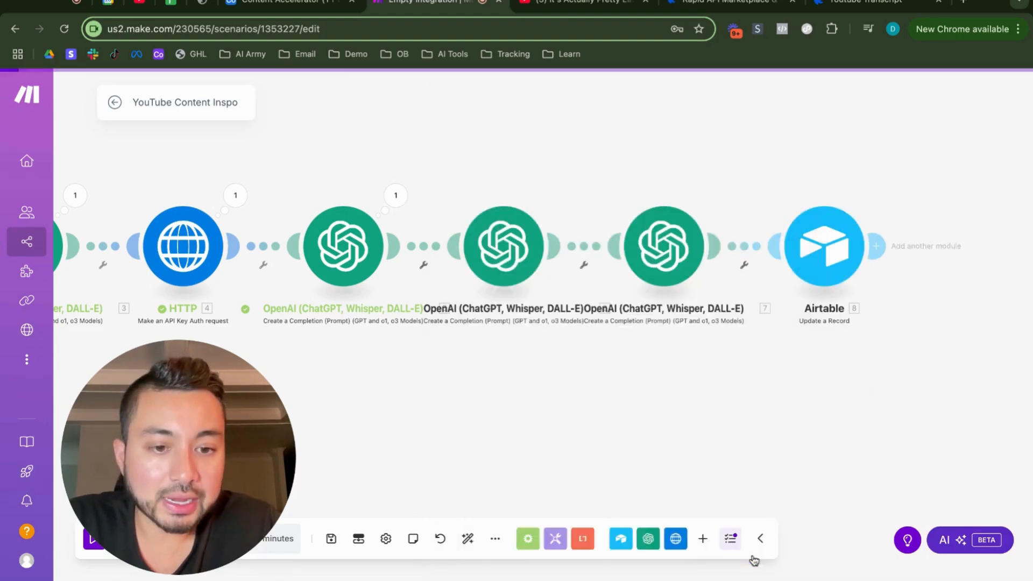
{"action": "left_click", "coordinate": [469, 538]}
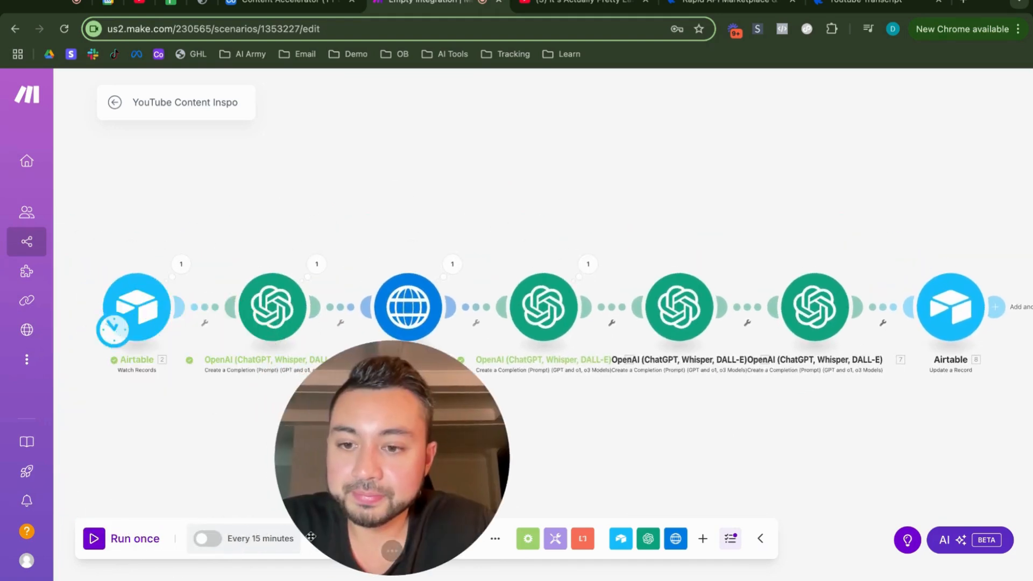
Step: Set the Watch Records trigger to start from the manually chosen record of 03/27/2025 12:42 PM and run the scenario once
{"action": "right_click", "coordinate": [148, 309]}
{"action": "left_click", "coordinate": [180, 359]}
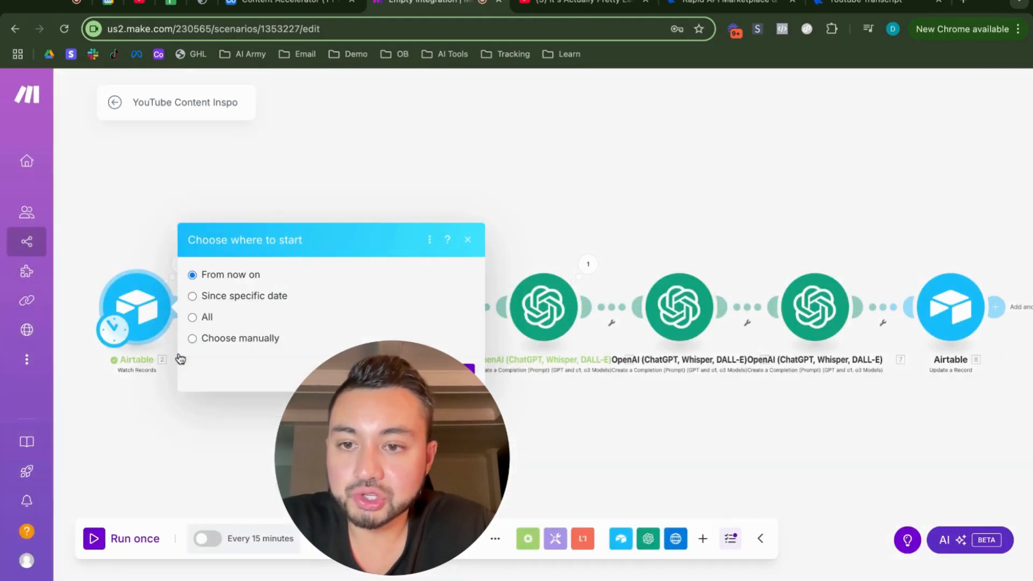
{"action": "left_click", "coordinate": [192, 338]}
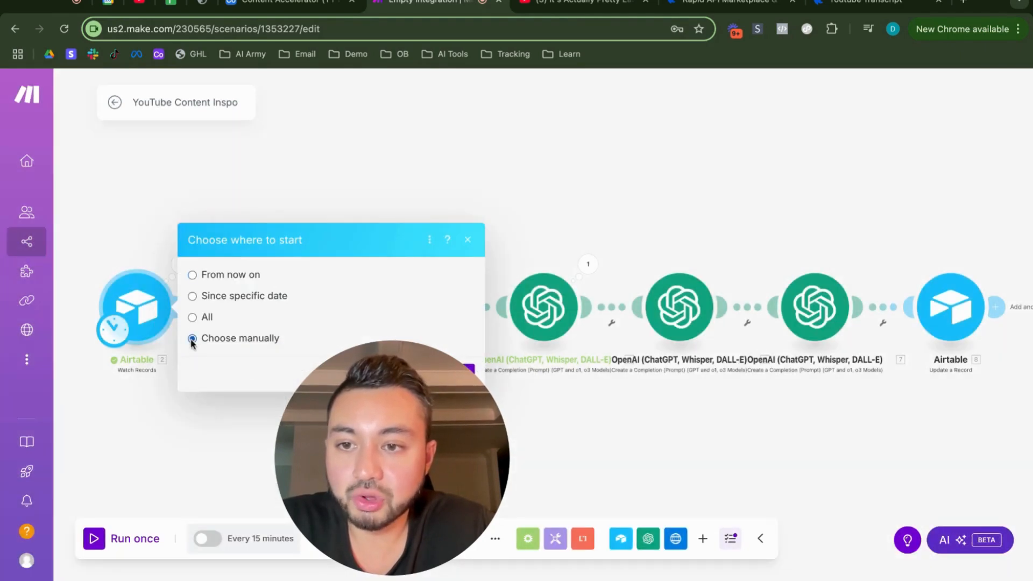
{"action": "left_click", "coordinate": [413, 463]}
{"action": "right_click", "coordinate": [146, 311]}
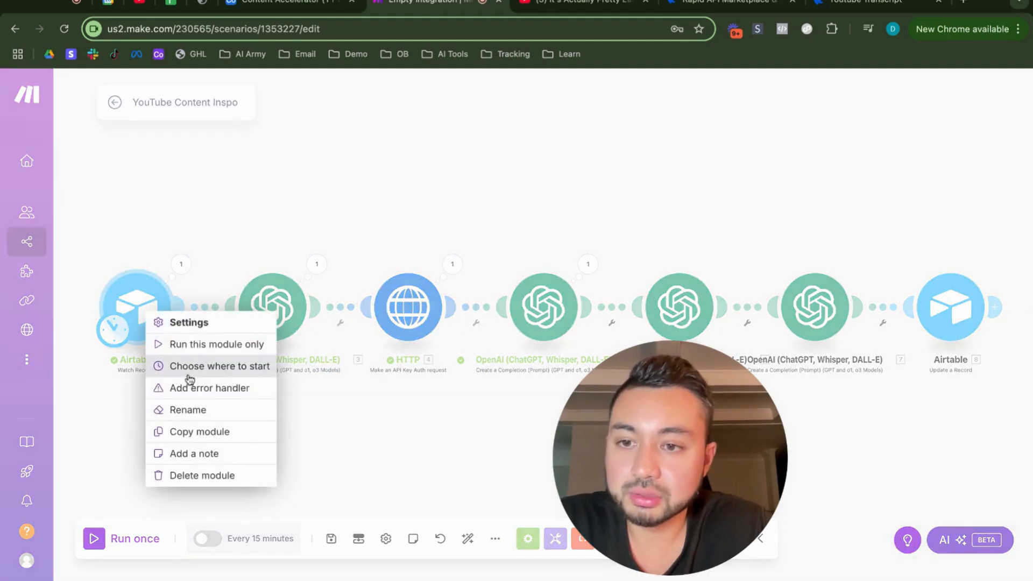
{"action": "left_click", "coordinate": [188, 372]}
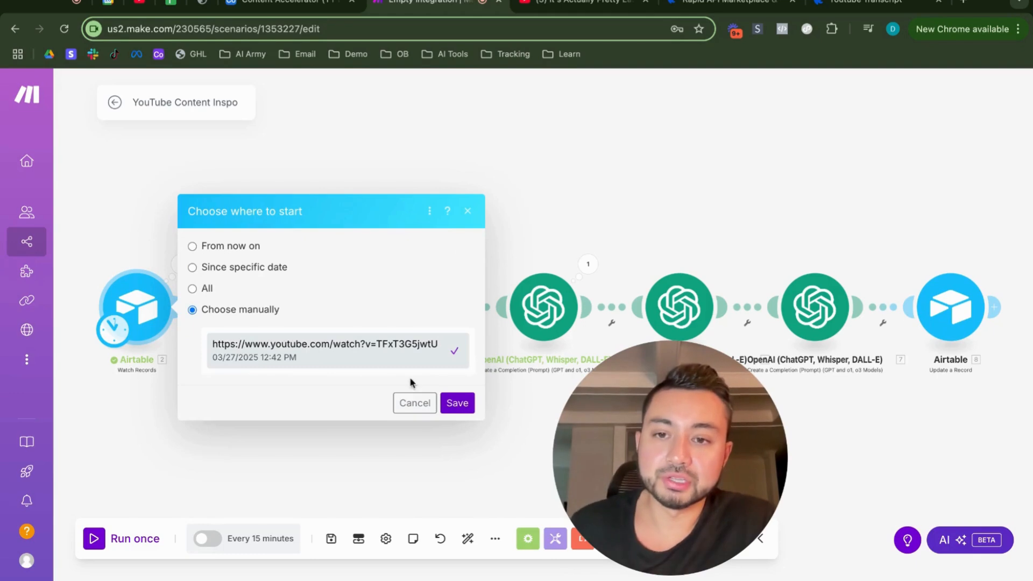
{"action": "left_click", "coordinate": [454, 403]}
{"action": "left_click", "coordinate": [121, 538]}
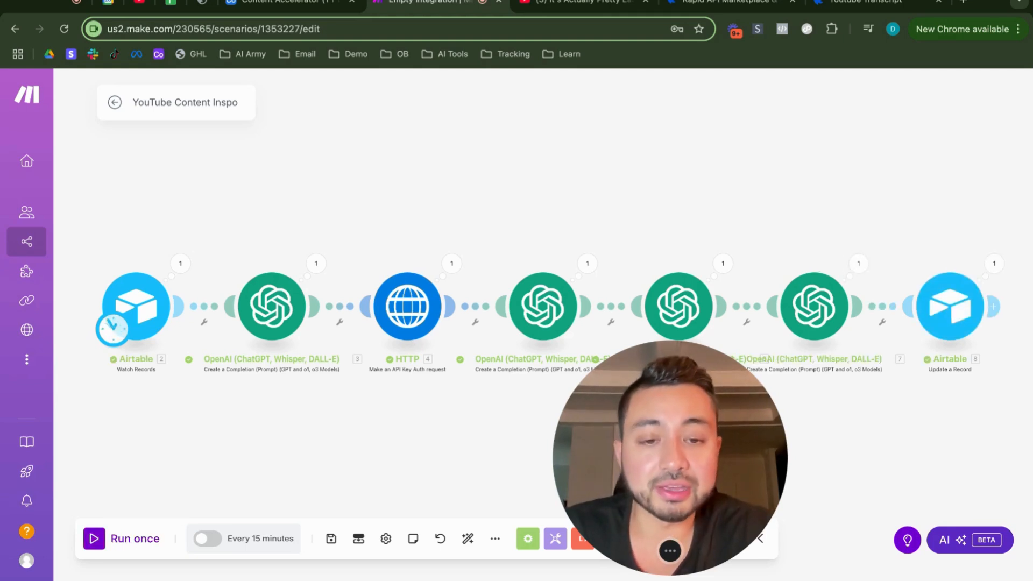
Step: Switch to the Airtable base and check the Transcript written to the YouTube Content Inspo record
{"action": "left_click", "coordinate": [295, 4]}
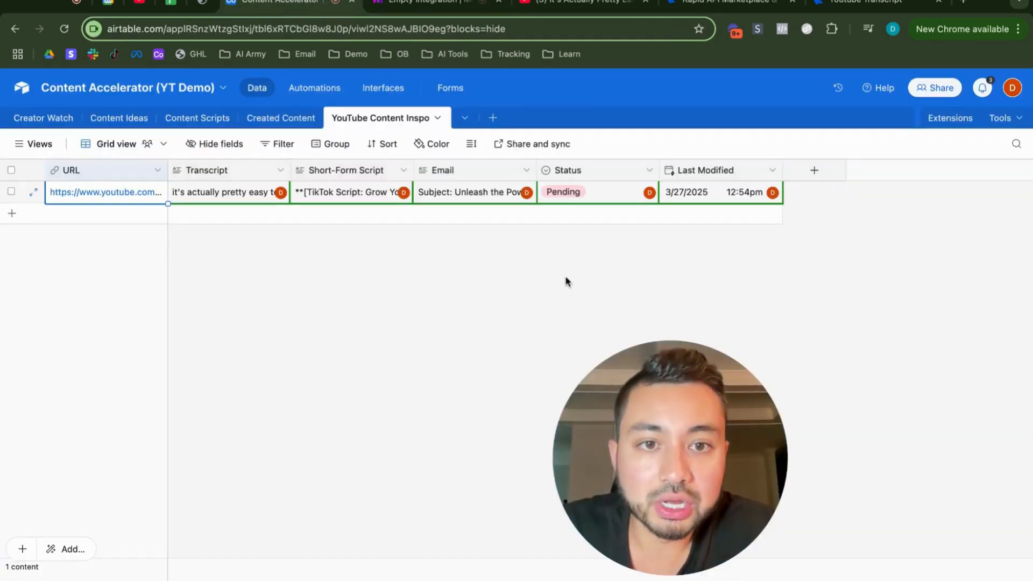
{"action": "left_click", "coordinate": [243, 199]}
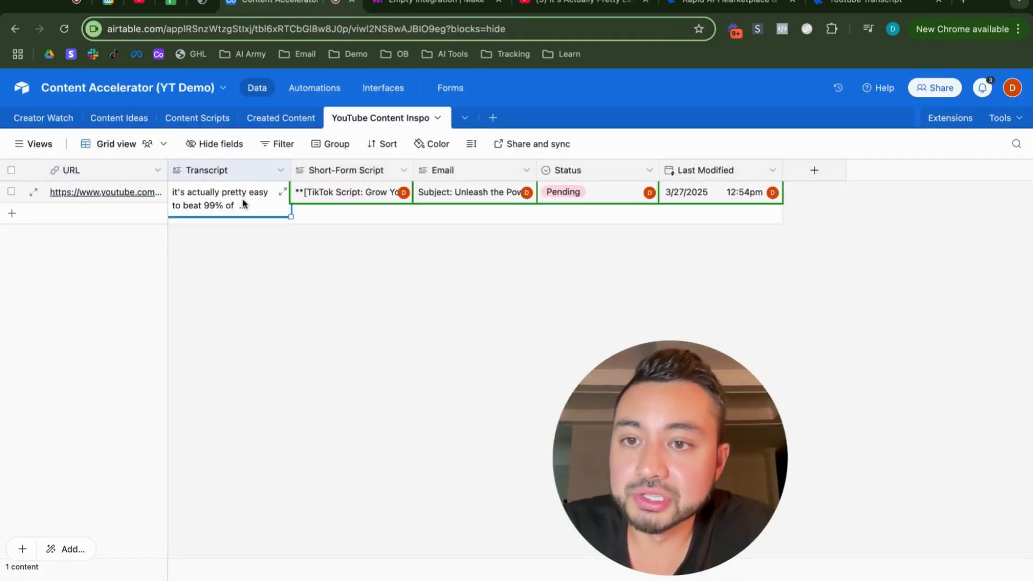
{"action": "scroll", "coordinate": [231, 232], "scroll_direction": "down", "scroll_amount": 10}
{"action": "left_click", "coordinate": [279, 190]}
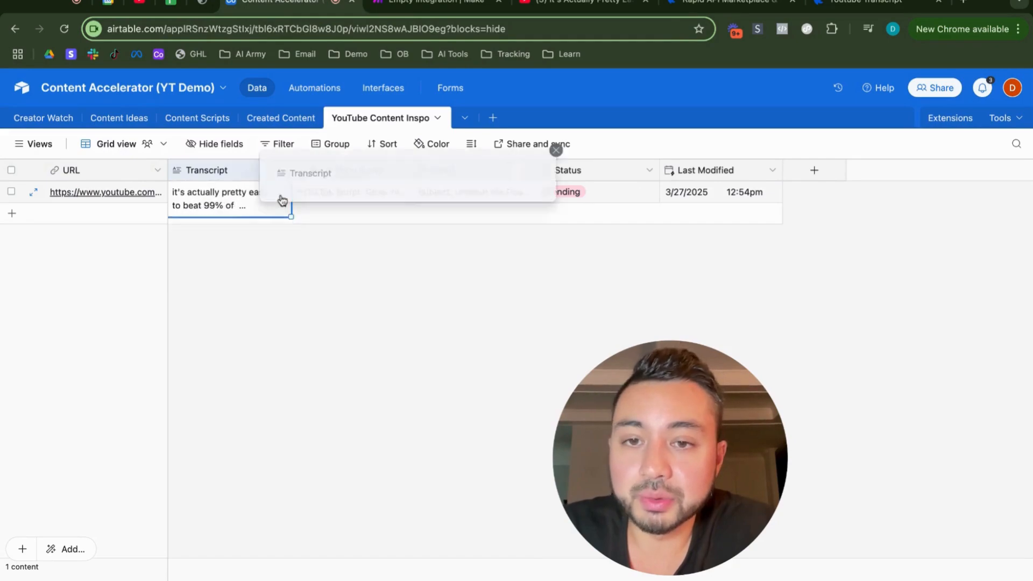
{"action": "scroll", "coordinate": [413, 206], "scroll_direction": "down", "scroll_amount": 10}
{"action": "left_click", "coordinate": [263, 253]}
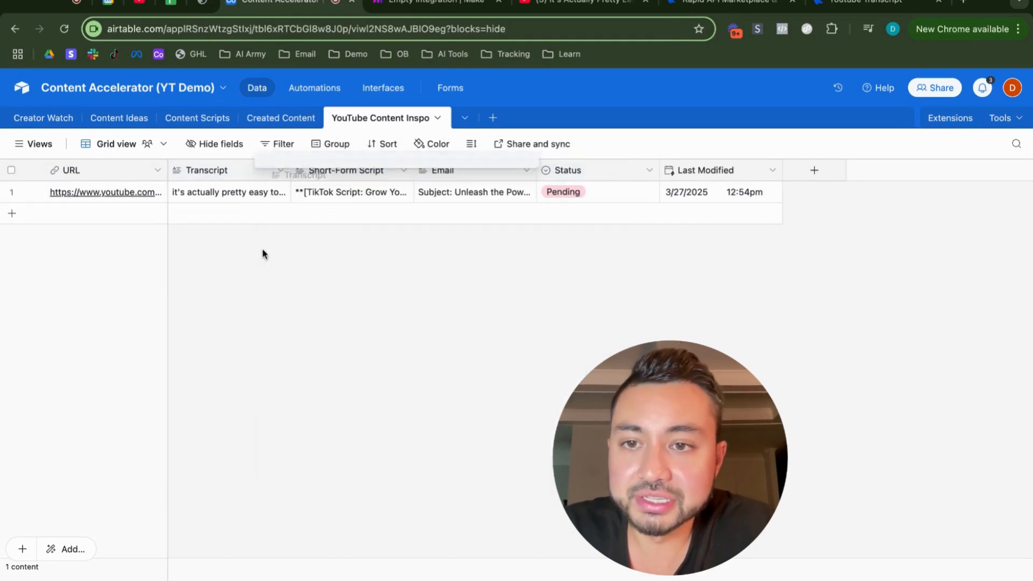
Step: Expand the record's Short-Form Script and read through the generated scenes
{"action": "double_click", "coordinate": [357, 202]}
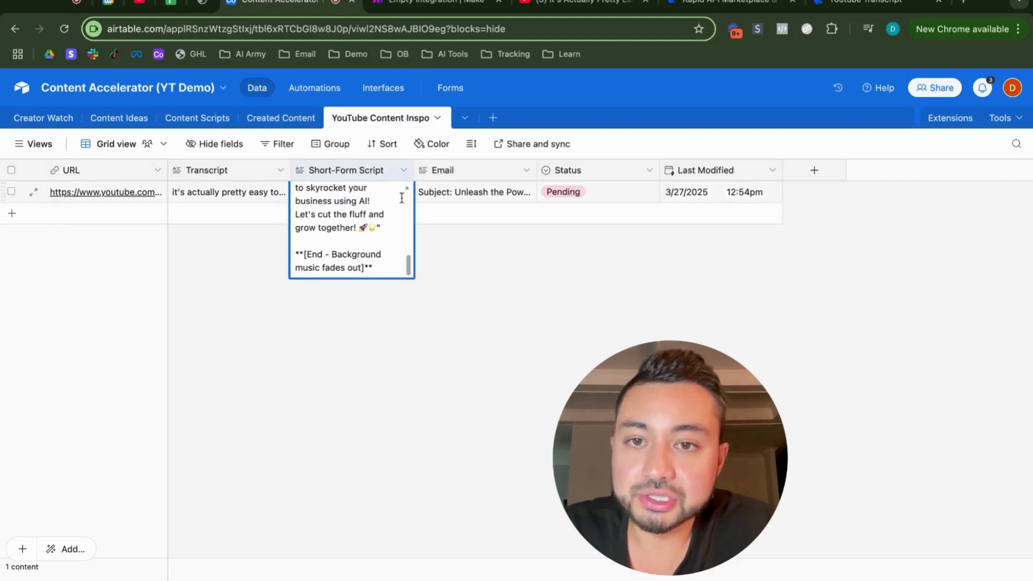
{"action": "left_click", "coordinate": [406, 190]}
{"action": "scroll", "coordinate": [450, 309], "scroll_direction": "down", "scroll_amount": 10}
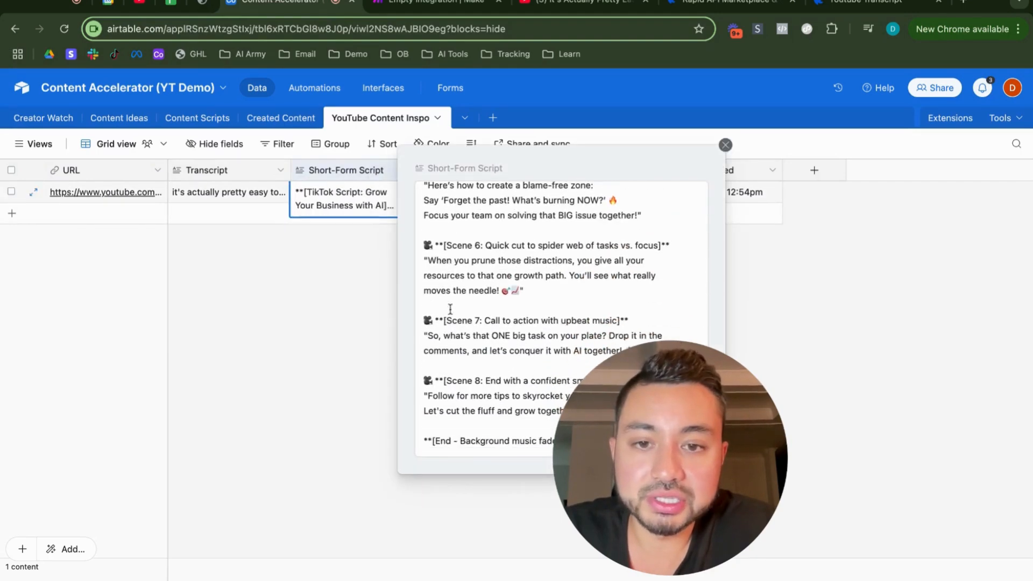
{"action": "scroll", "coordinate": [450, 309], "scroll_direction": "up", "scroll_amount": 10}
{"action": "scroll", "coordinate": [450, 309], "scroll_direction": "down", "scroll_amount": 3}
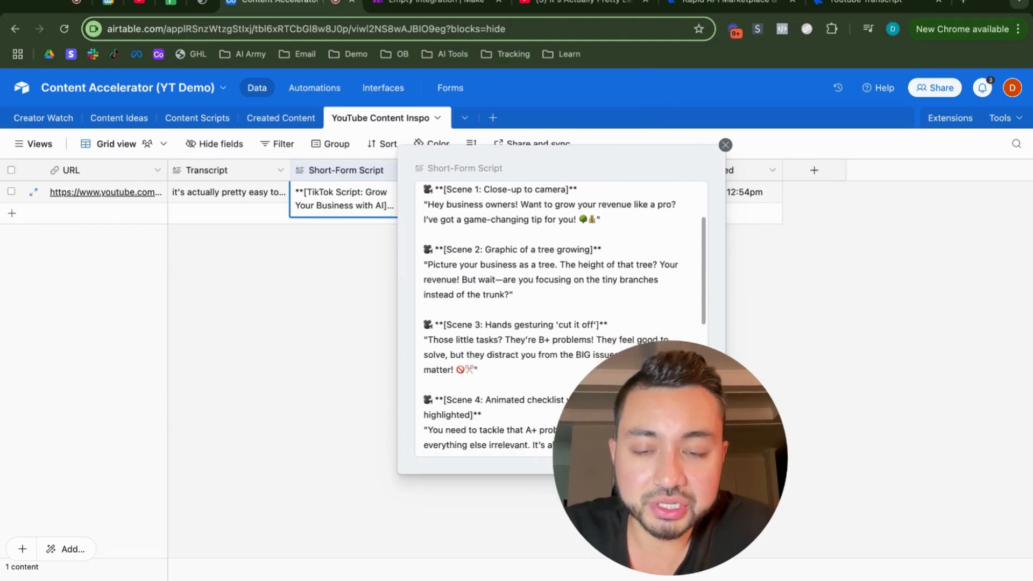
{"action": "left_click", "coordinate": [298, 315]}
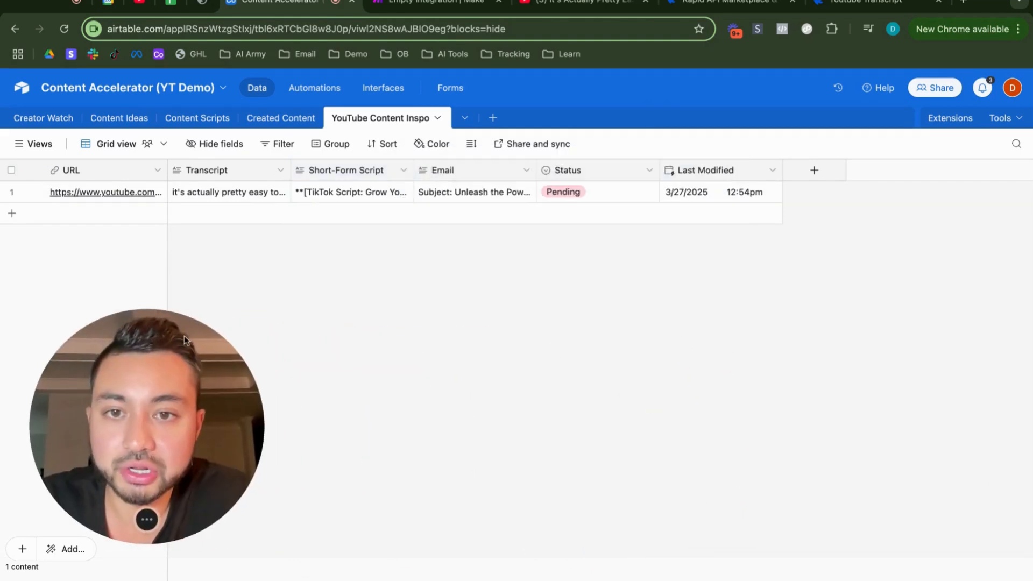
Step: Expand the record's Email to review the generated text, and check the Status value
{"action": "double_click", "coordinate": [491, 196]}
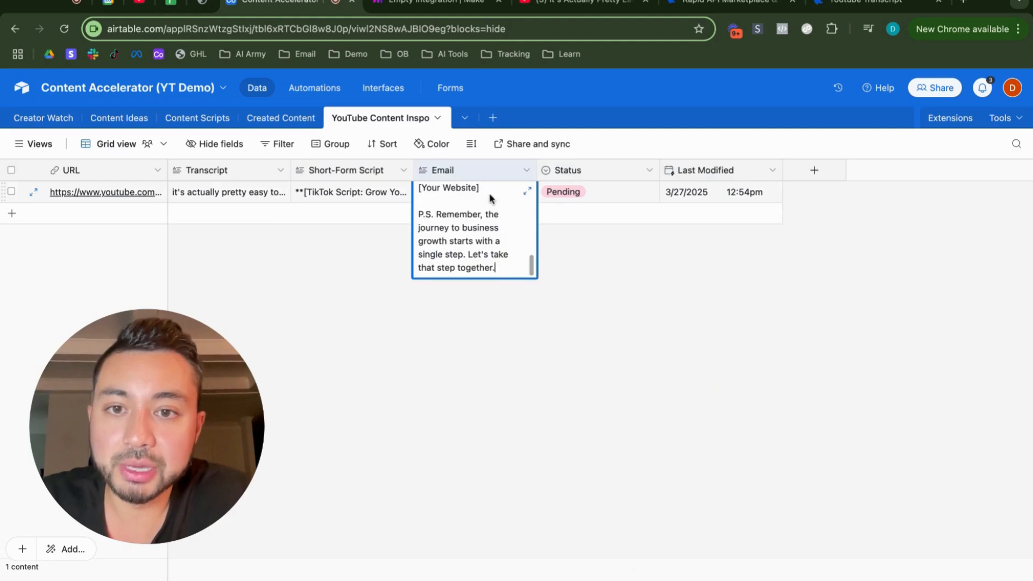
{"action": "left_click", "coordinate": [529, 193]}
{"action": "scroll", "coordinate": [668, 258], "scroll_direction": "down", "scroll_amount": 15}
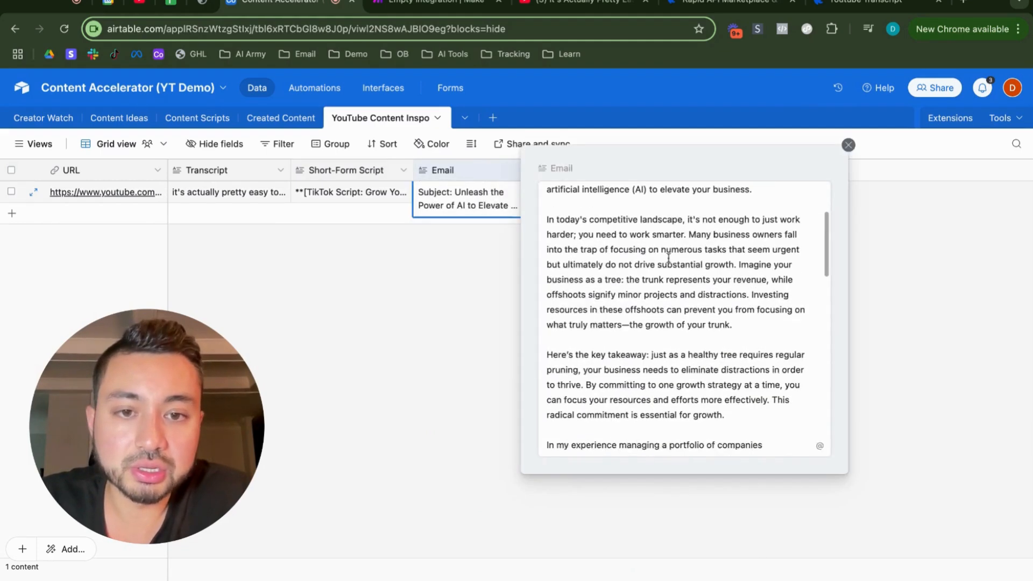
{"action": "left_click", "coordinate": [848, 145]}
{"action": "left_click", "coordinate": [615, 194]}
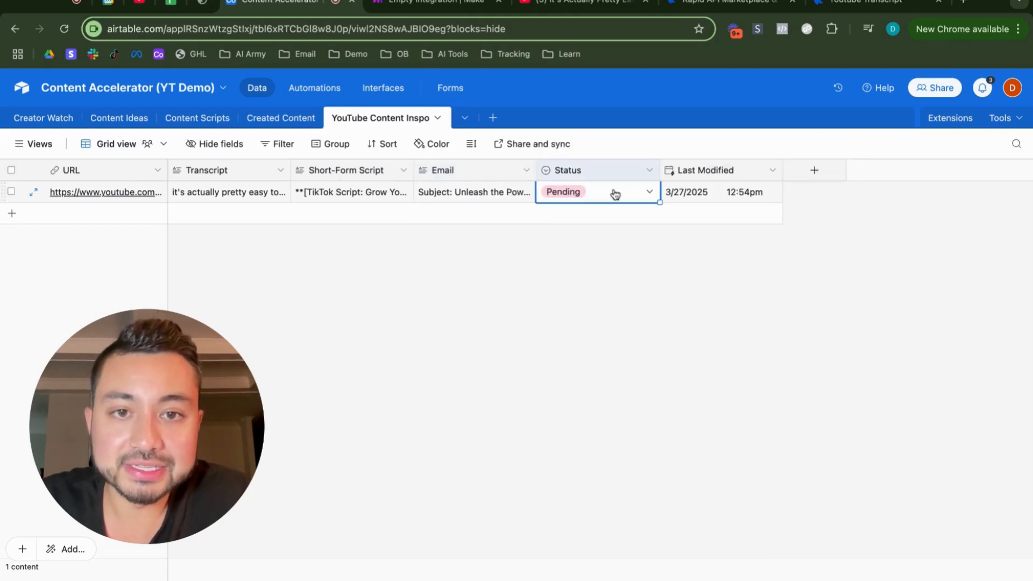